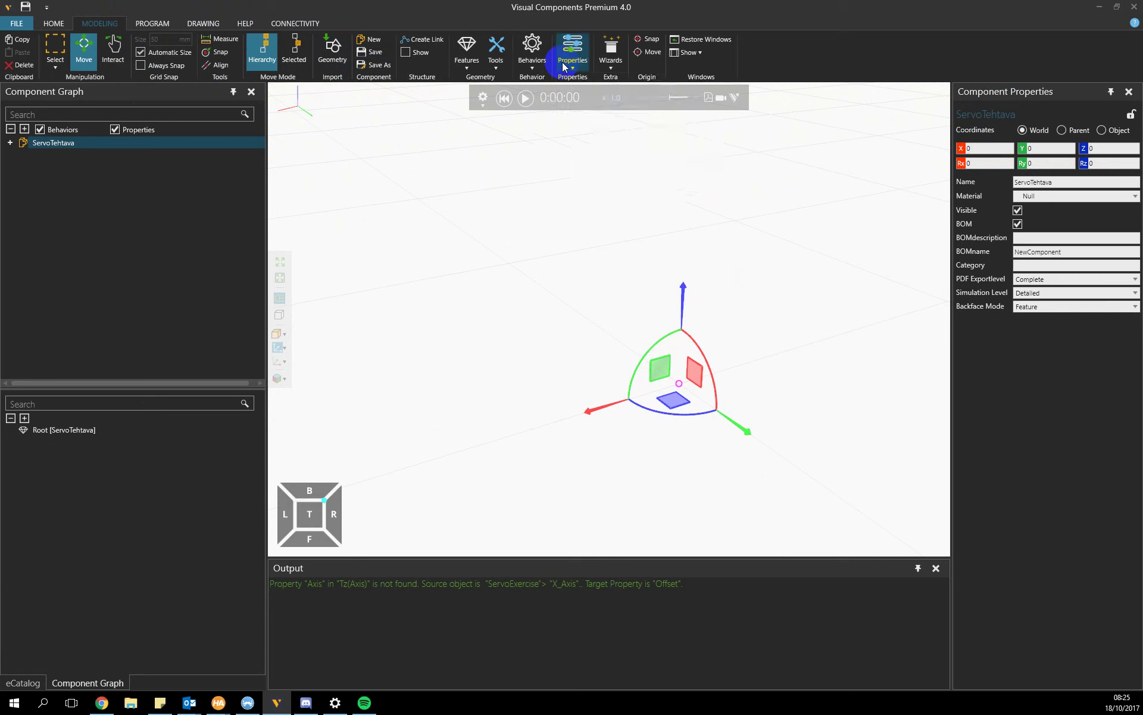
Step: Add a block geometry feature to the root node of the ServoTehtava component
left_click(464, 51)
left_click(477, 100)
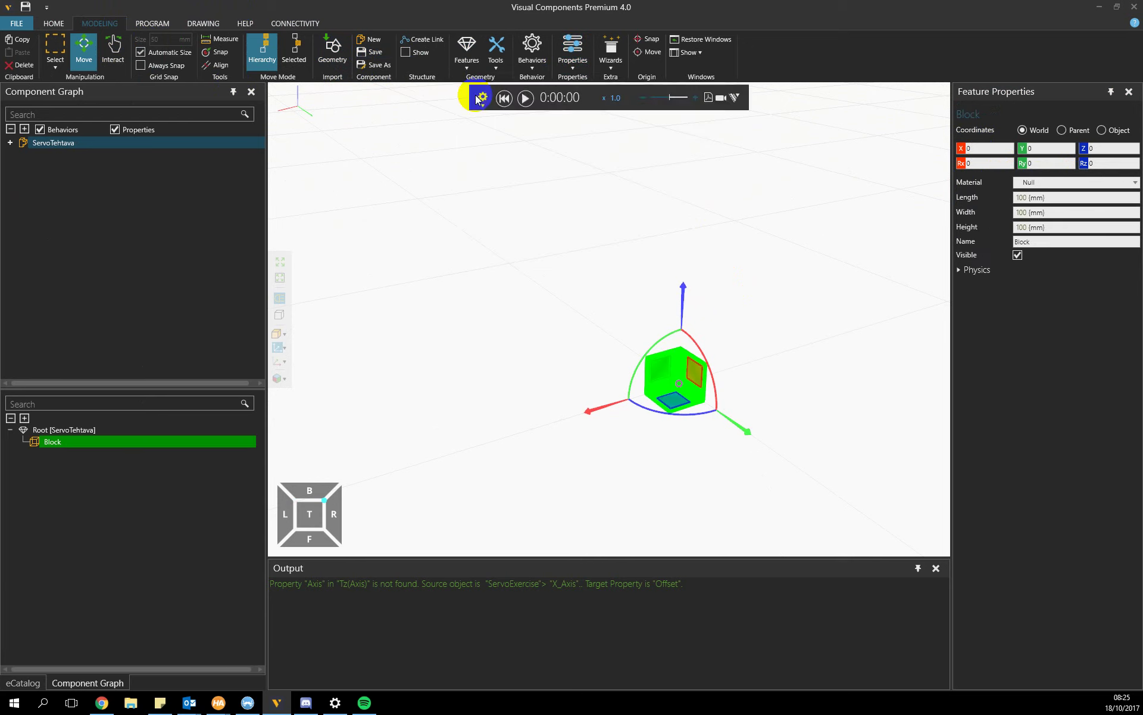
Step: Add an integer property named BaseWidth with the value 1000 to the component
left_click(580, 54)
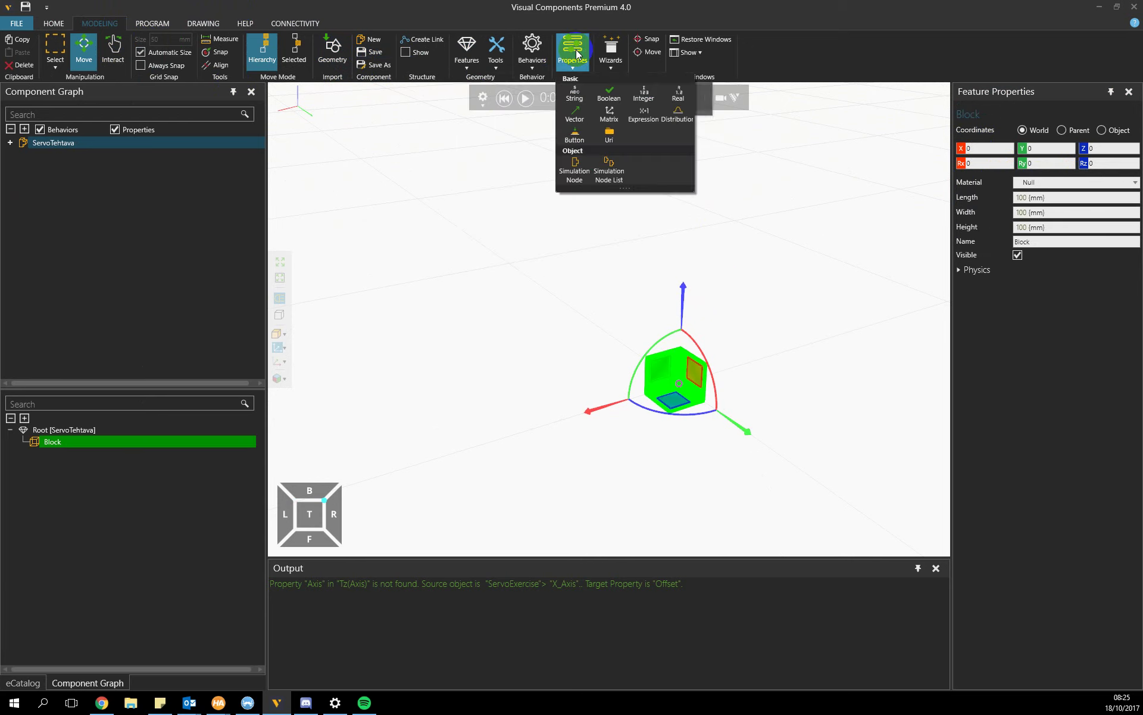
left_click(631, 93)
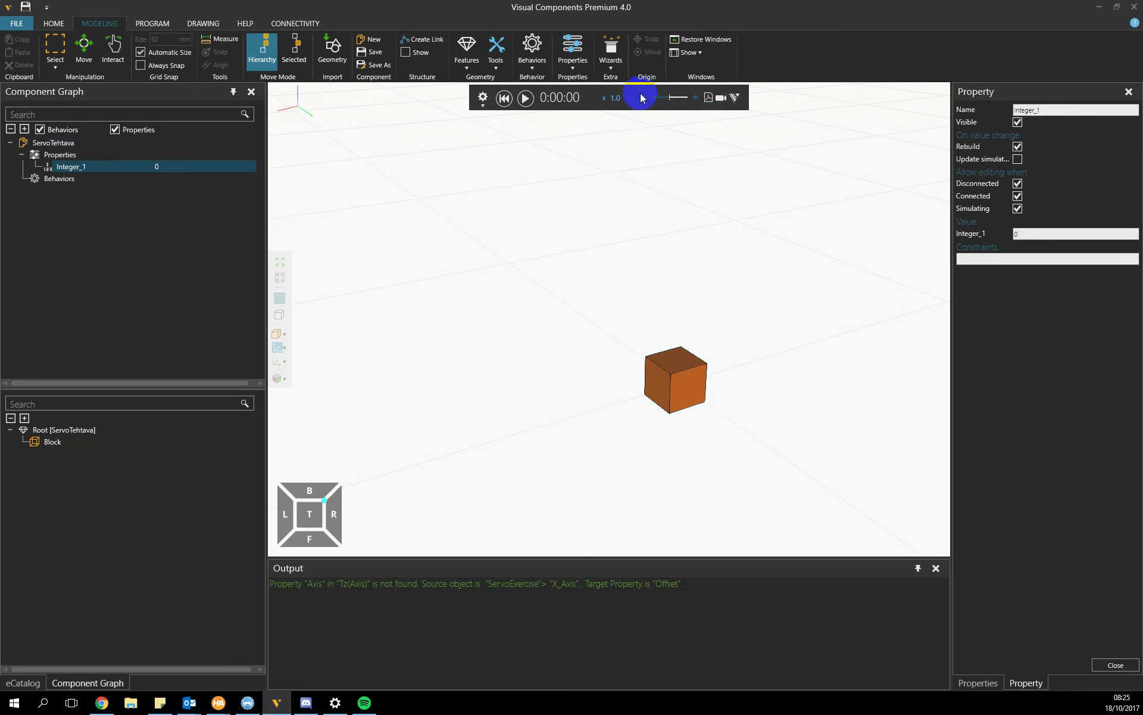
left_click(1084, 222)
left_click(1046, 113)
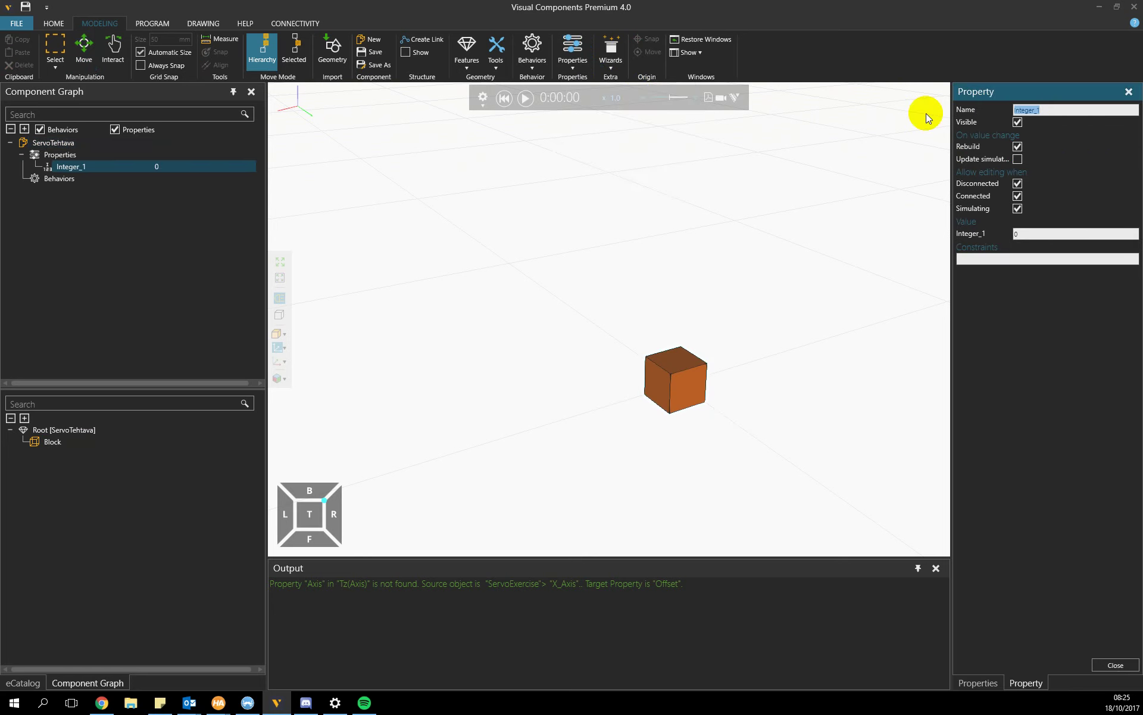
type("Base_Wi")
key("BackSpace")
key("BackSpace")
key("BackSpace")
type("Width")
left_click(1074, 234)
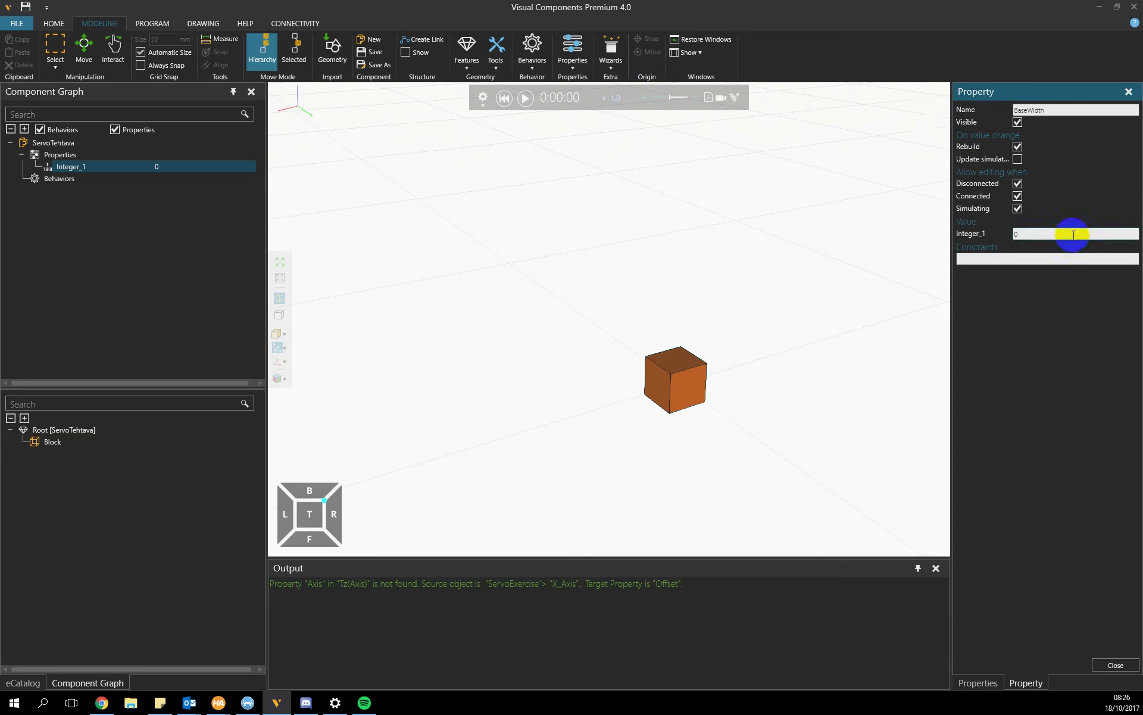
key("BackSpace")
type("1000")
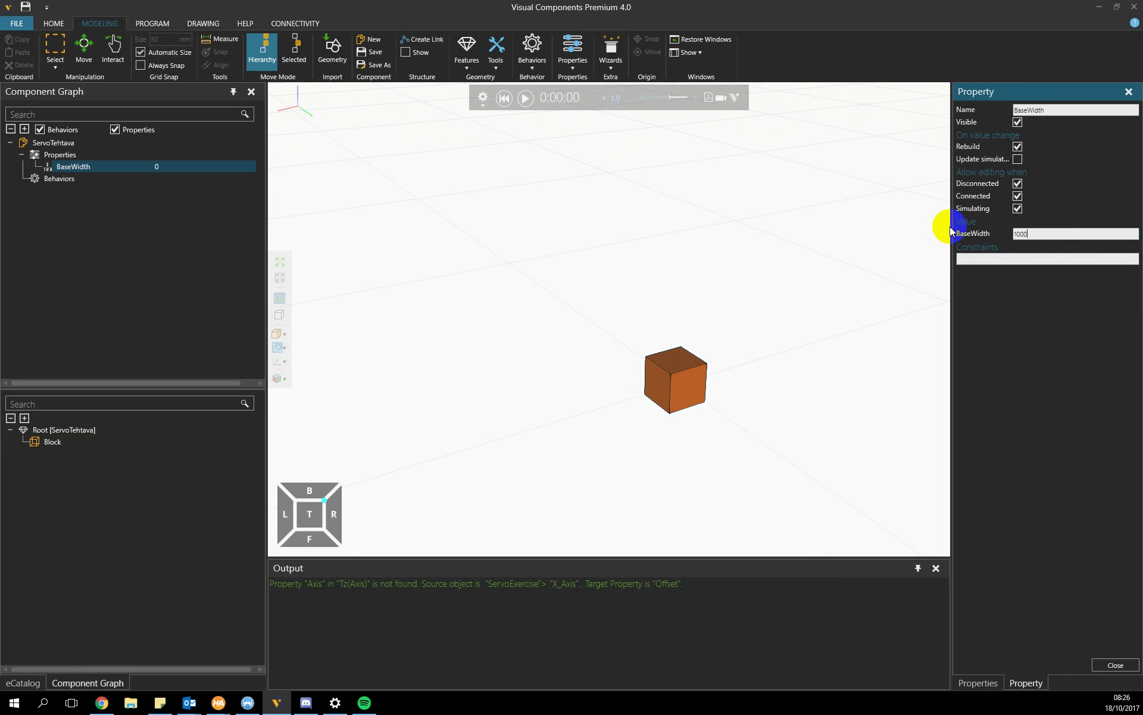
key("Return")
Step: Add an integer property named BaseLength with the value 1000 to the component
left_click(569, 51)
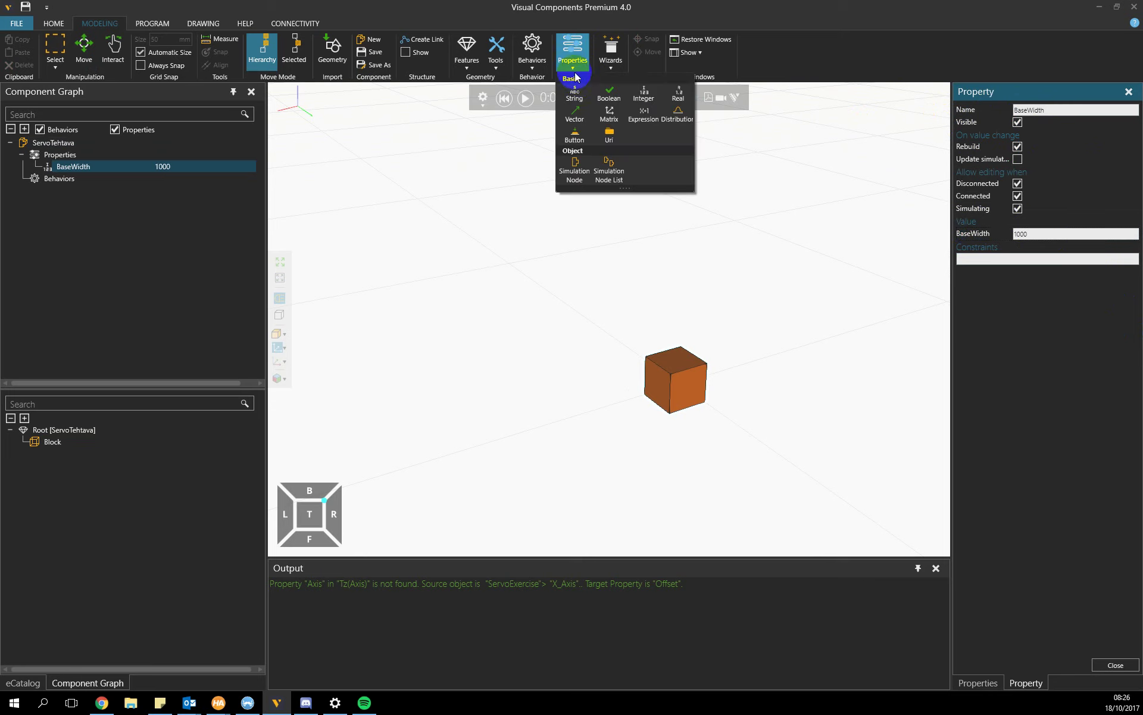
left_click(651, 102)
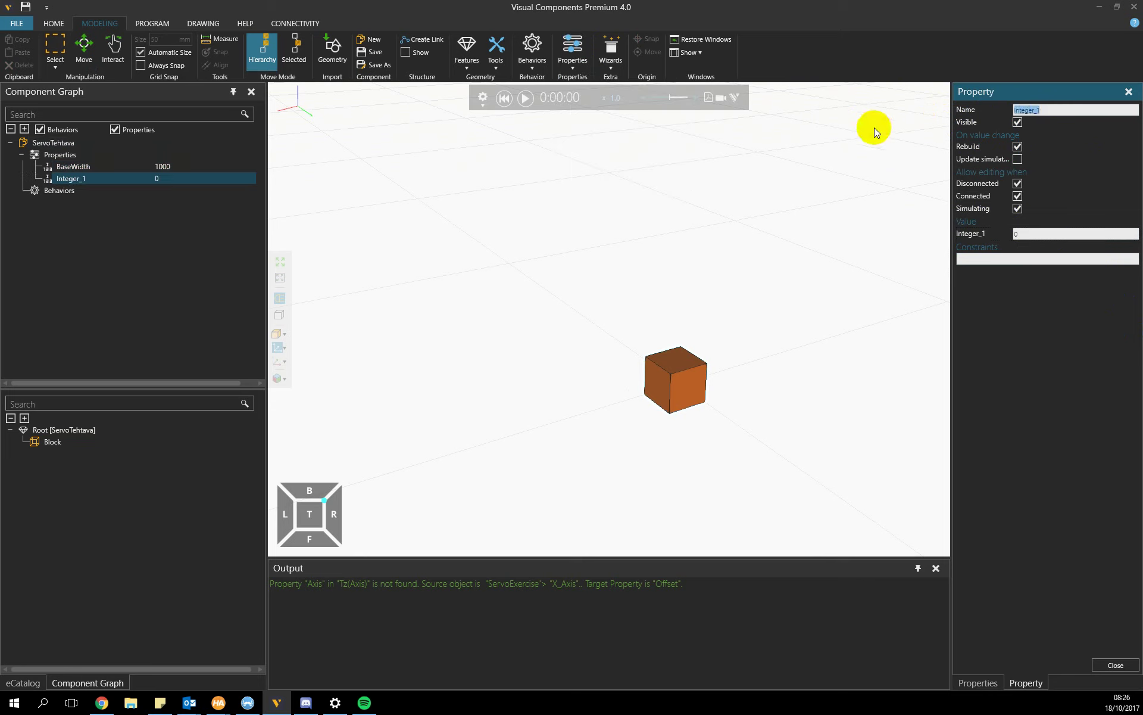
type("Bae")
key("BackSpace")
type("seLength")
key("Return")
left_click(1065, 232)
type("1000")
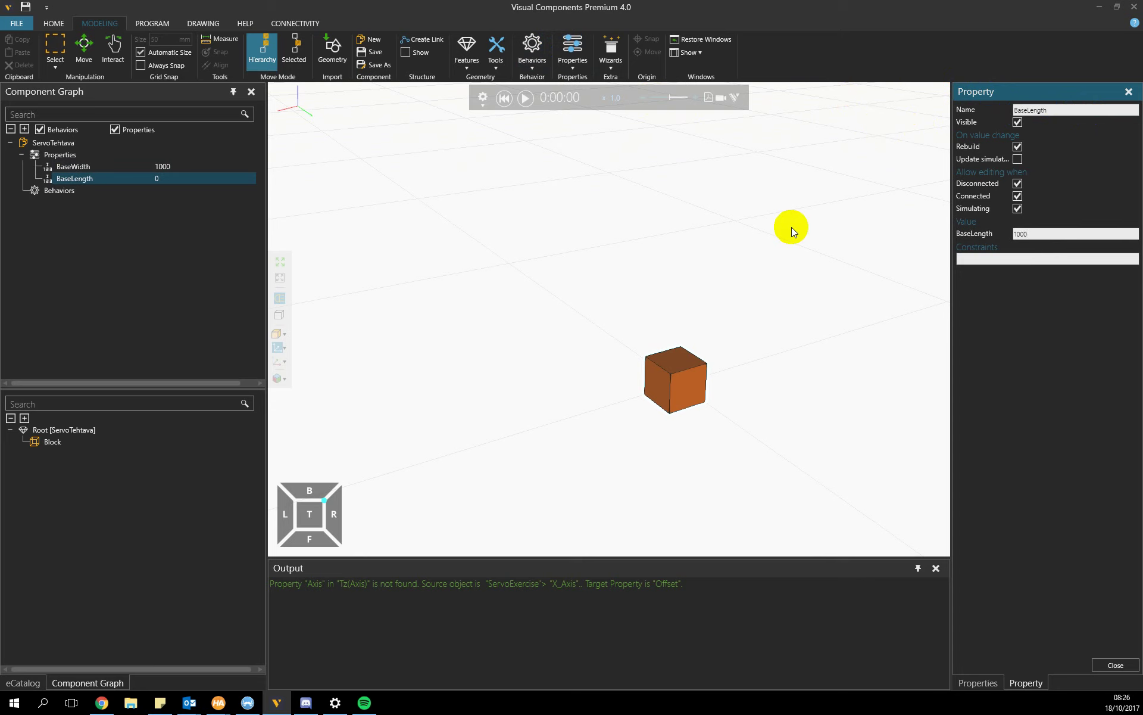
key("Return")
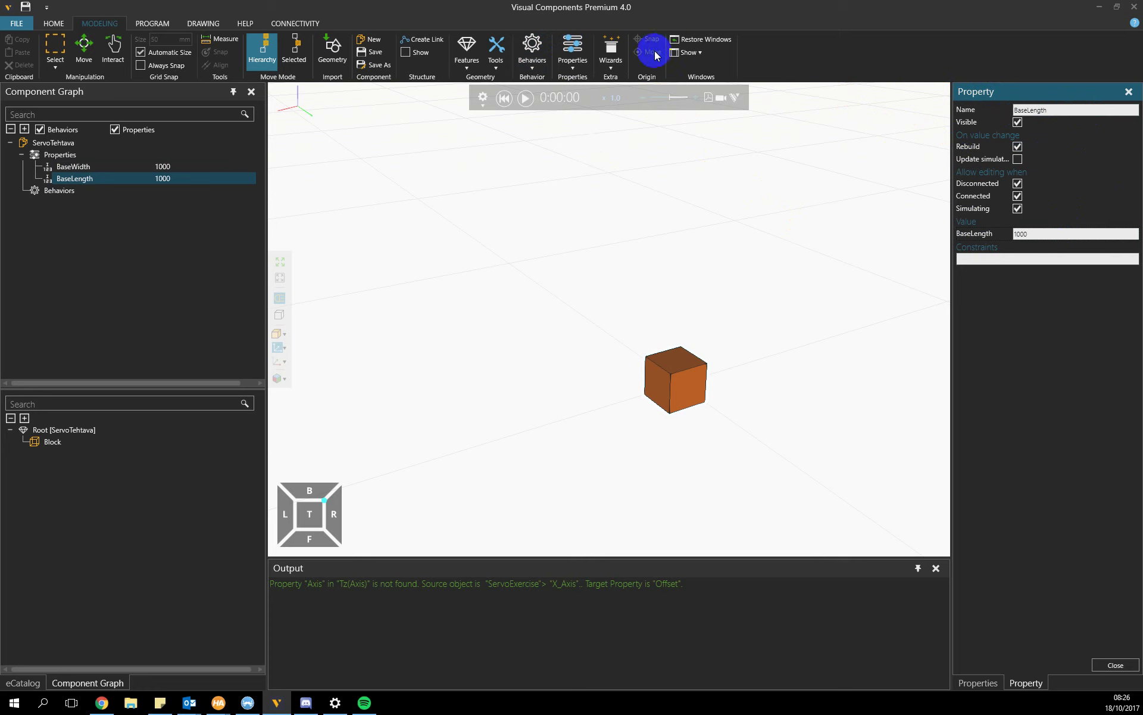
Step: Add an integer property named BaseHeight with the value 30 to the component
left_click(572, 54)
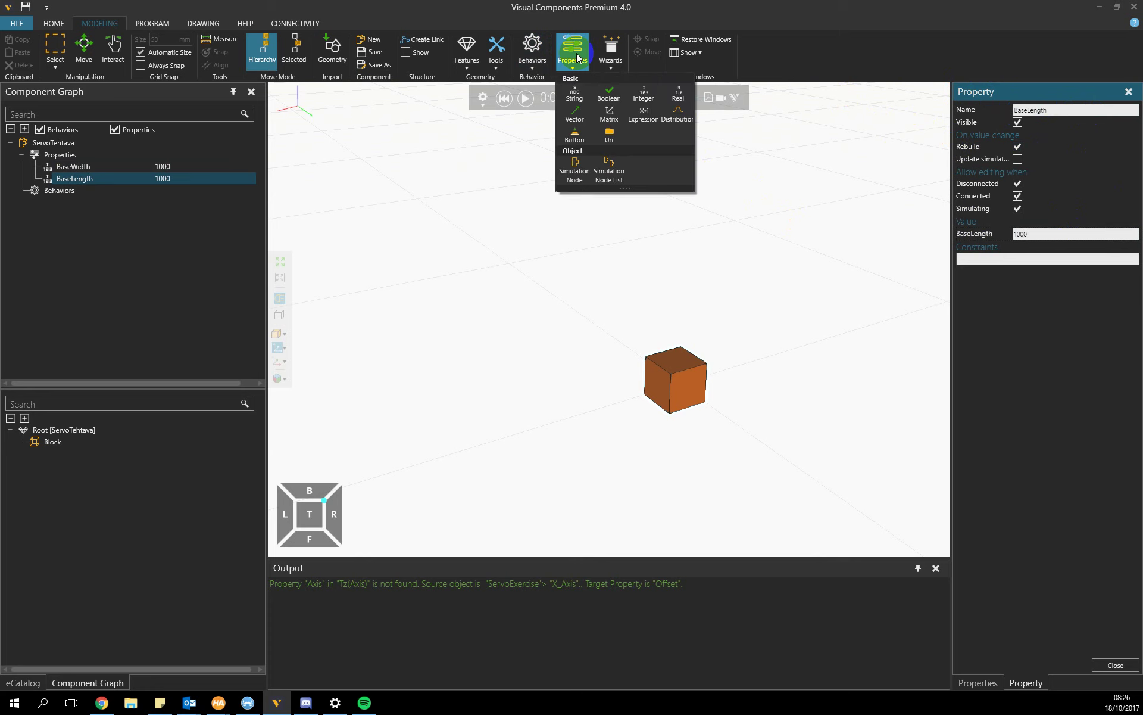
left_click(644, 96)
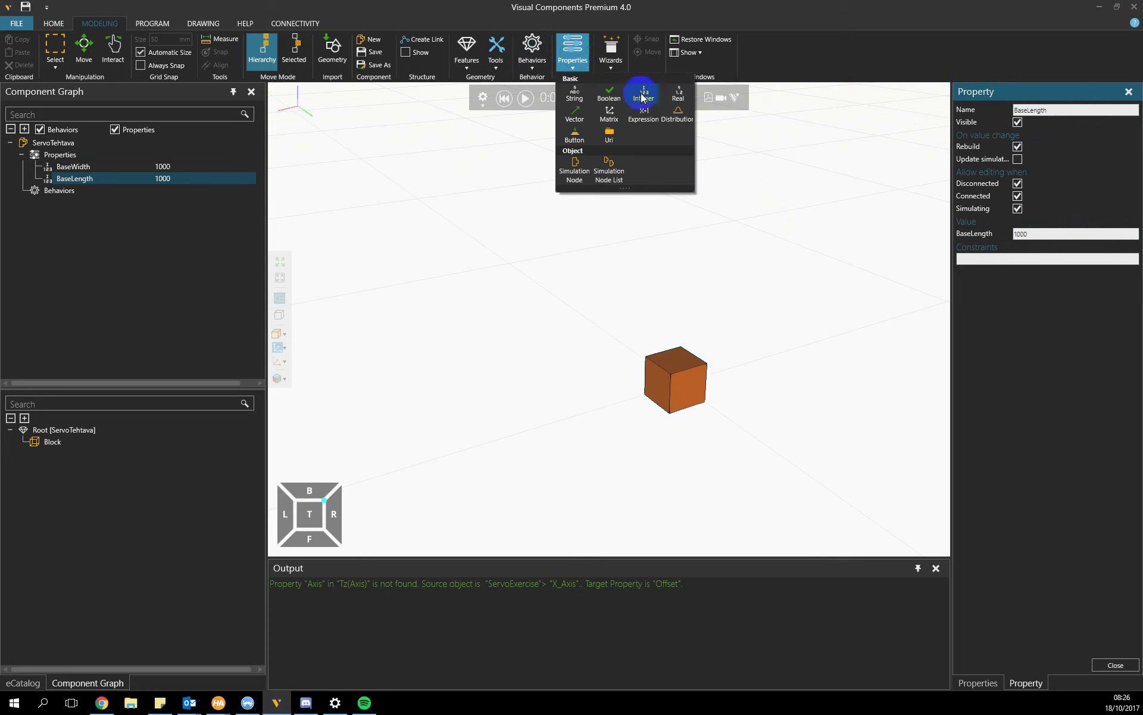
type("B")
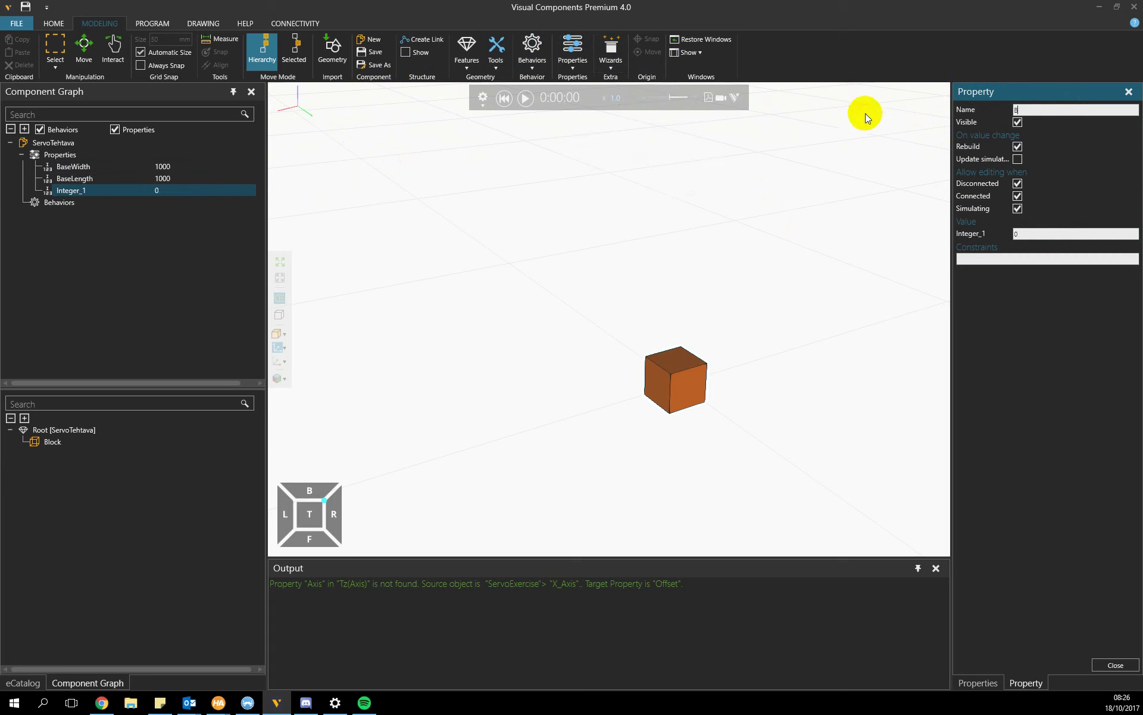
type("aseHeight")
left_click(1036, 234)
left_click_drag(1036, 238, 1001, 238)
type("30")
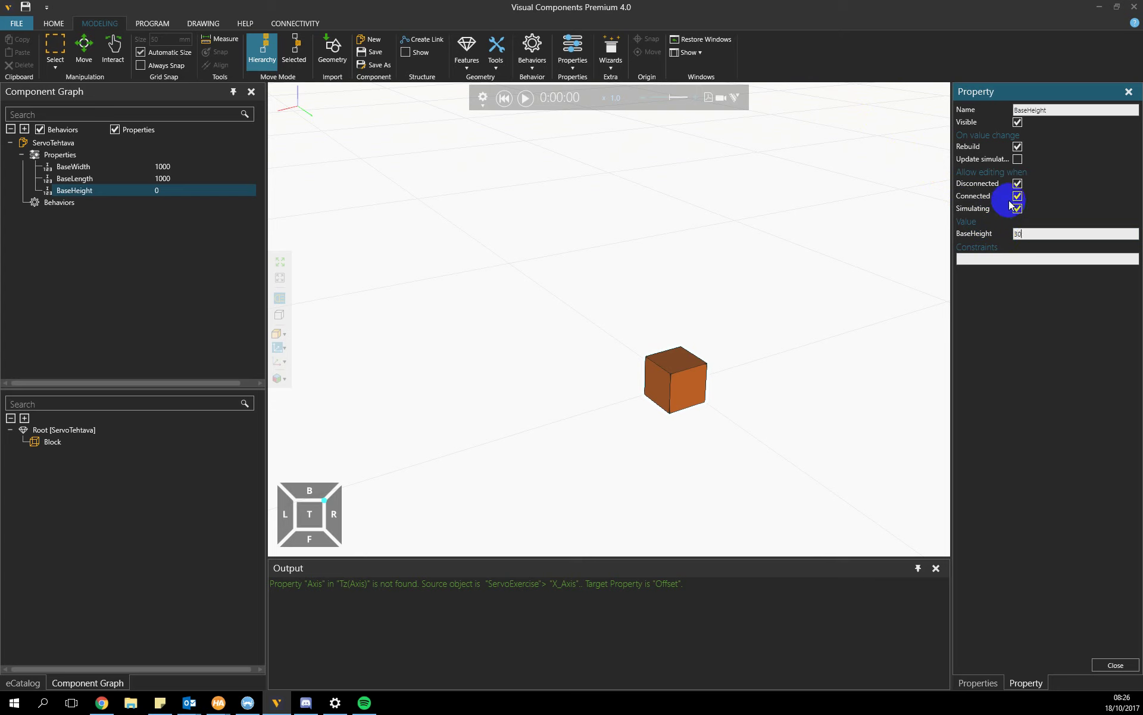
Step: Add an integer property named Beam with the value 50 to the component
left_click(572, 51)
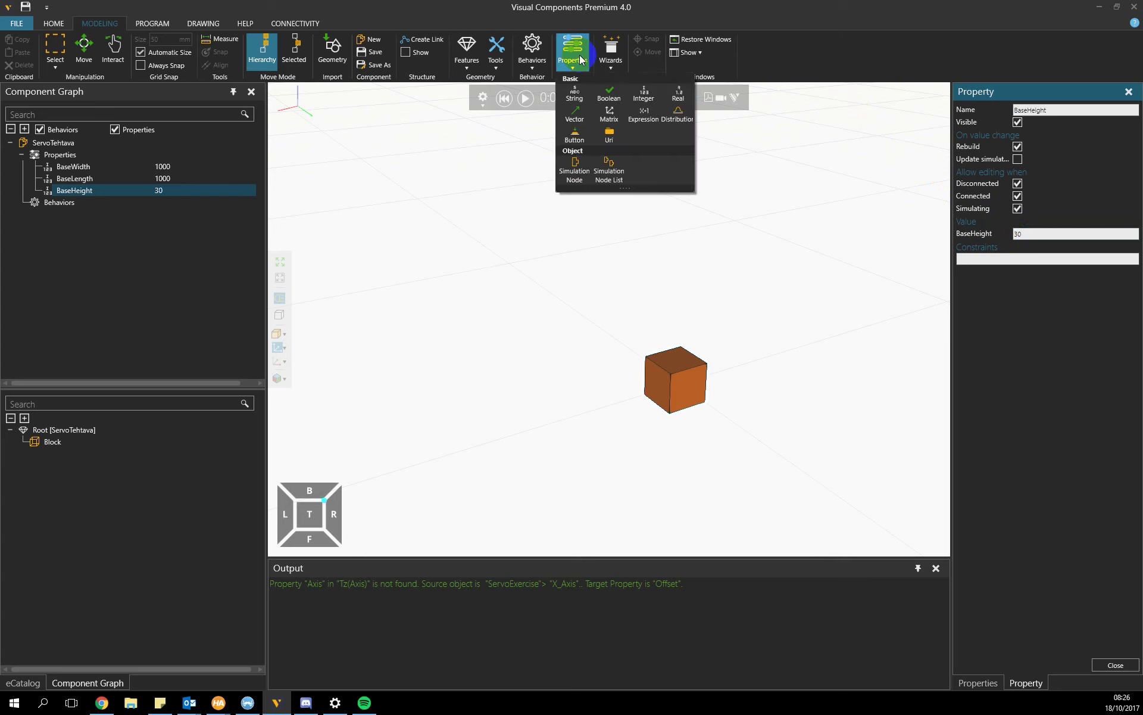
left_click(636, 93)
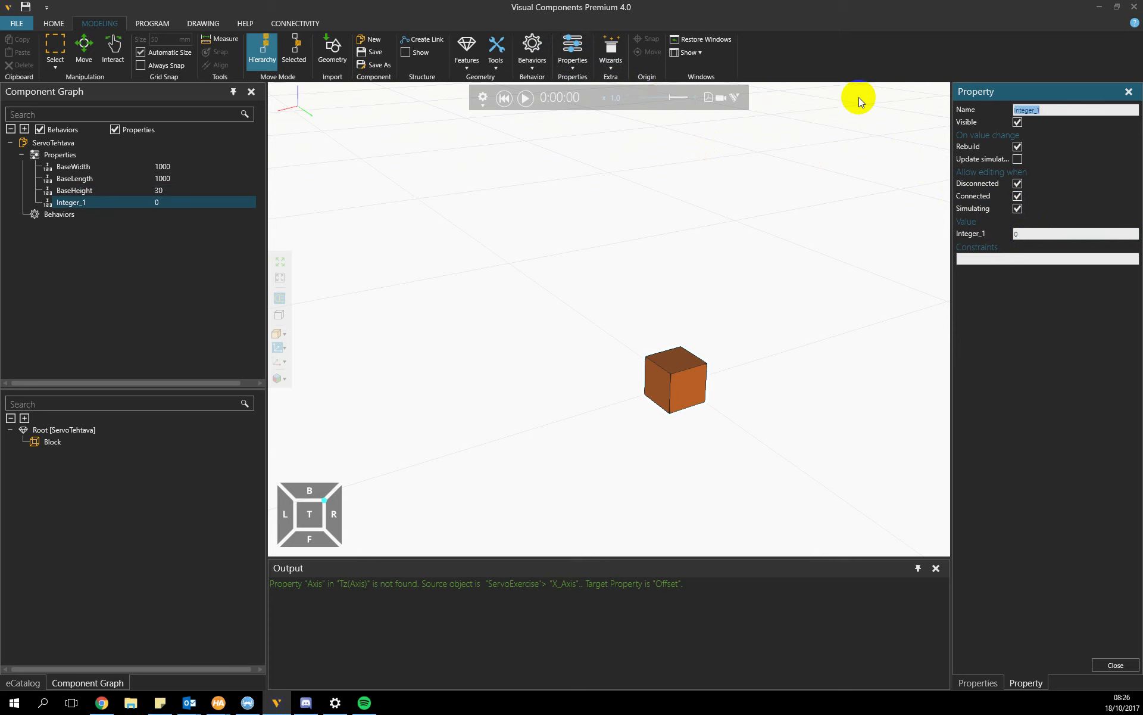
type("Beam")
left_click(1080, 232)
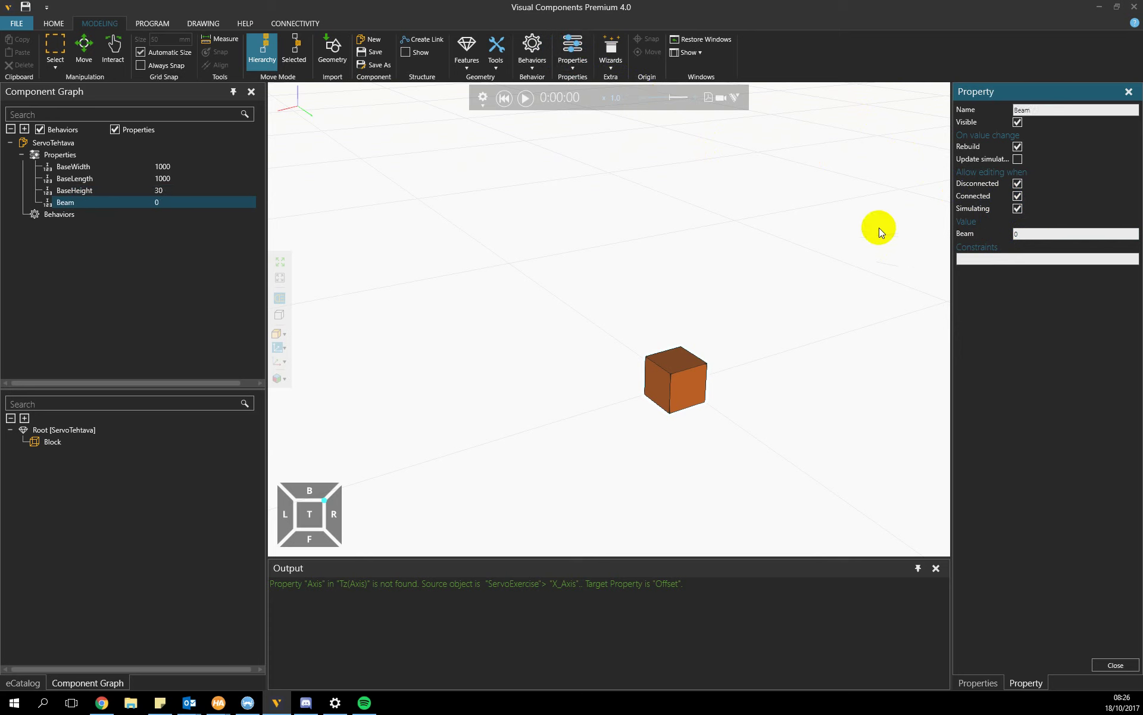
double_click(1019, 233)
type("5")
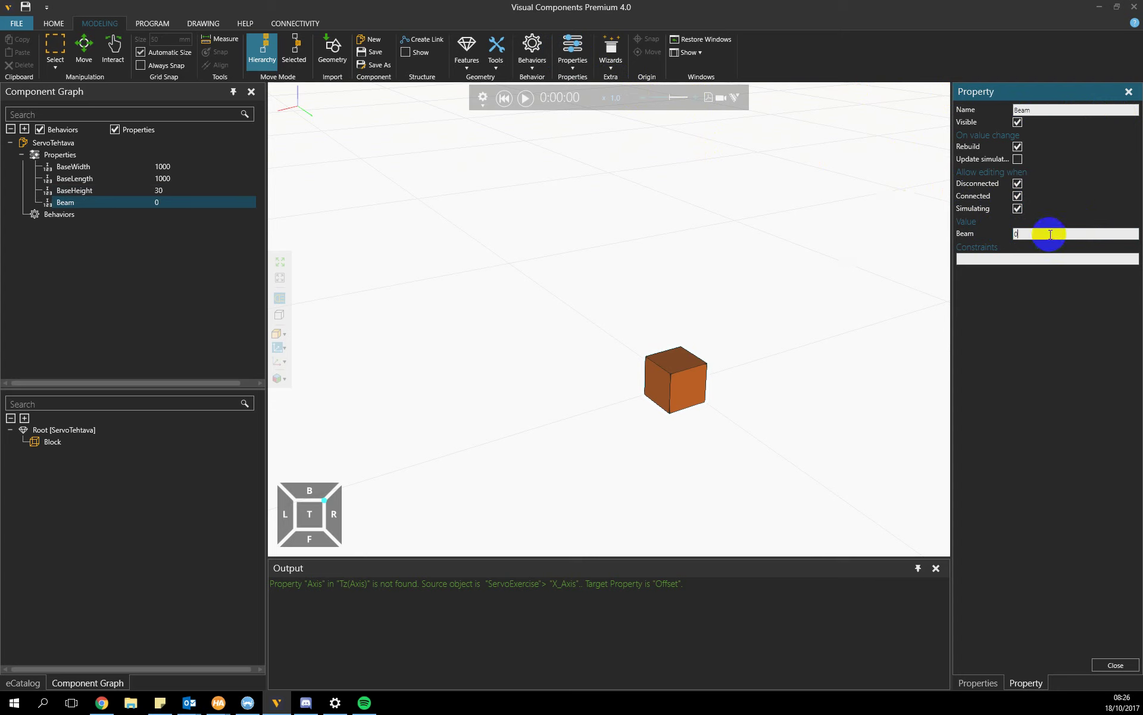
type("0")
key("Return")
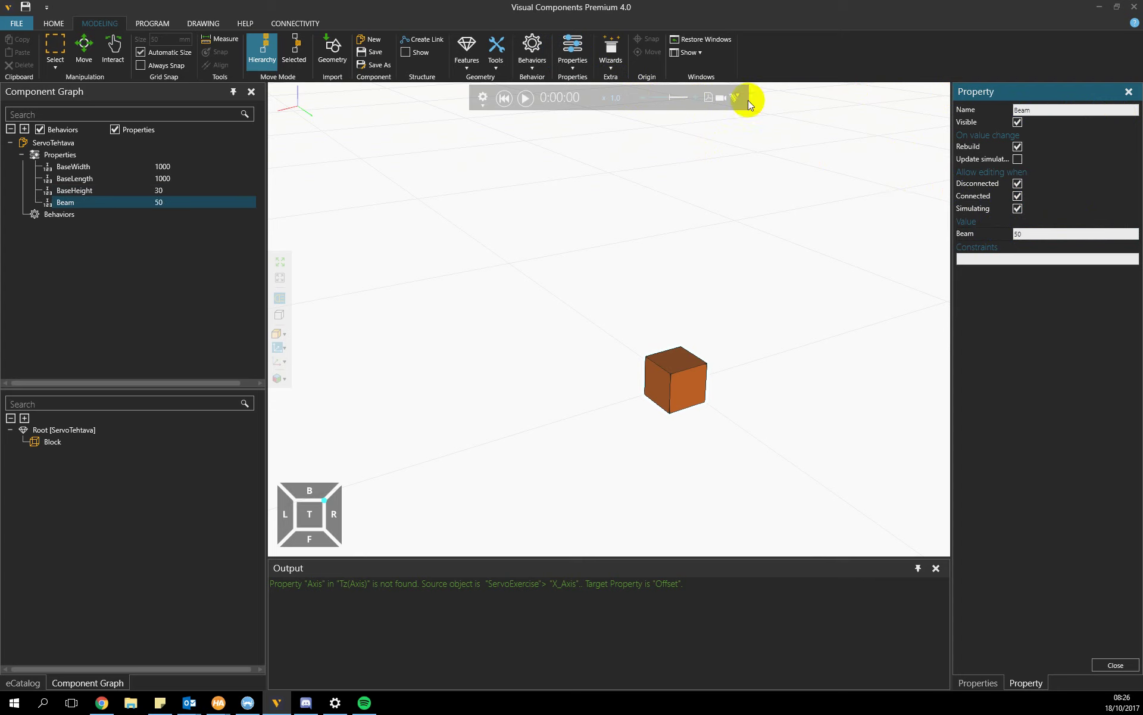
Step: Add an integer property named BeamHeight with the value 200 to the component
left_click(580, 54)
left_click(646, 103)
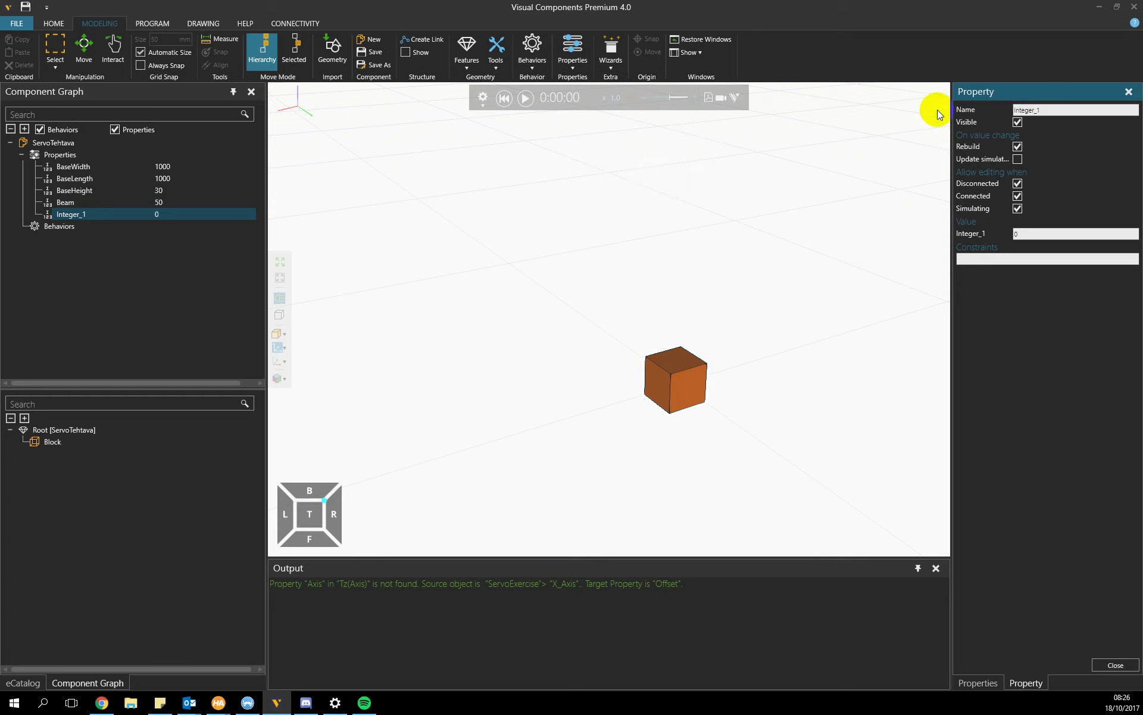
left_click(1053, 111)
key("BackSpace")
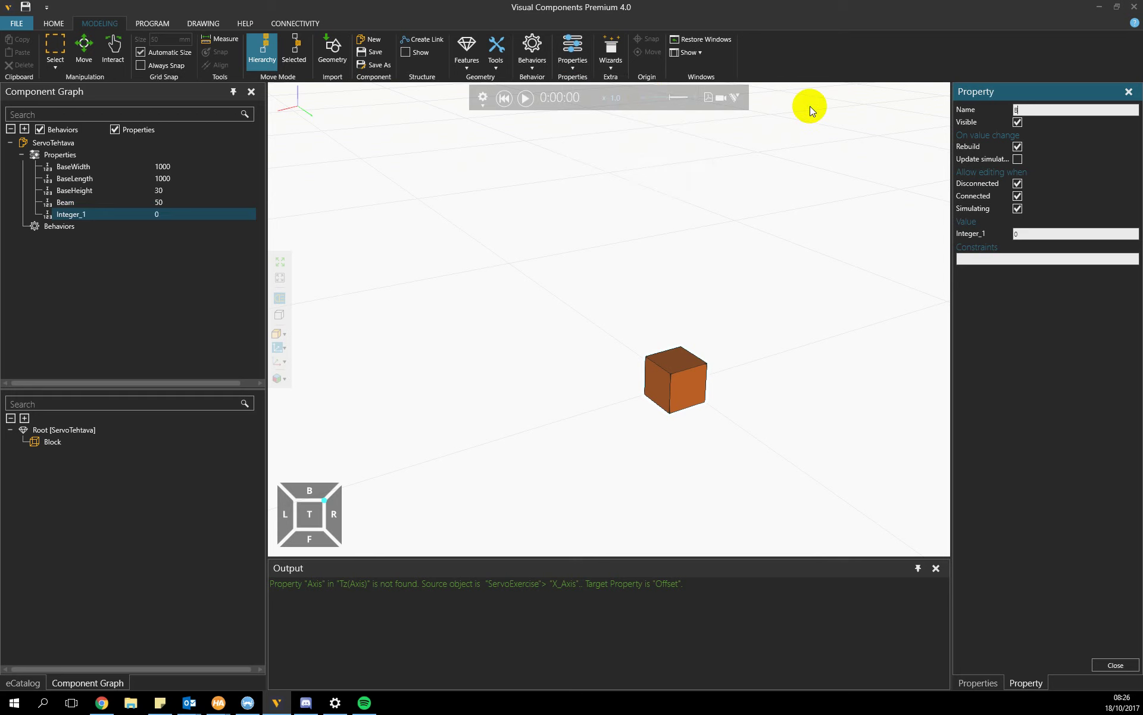
type("BeamHeight")
key("Return")
left_click(1014, 232)
type("200")
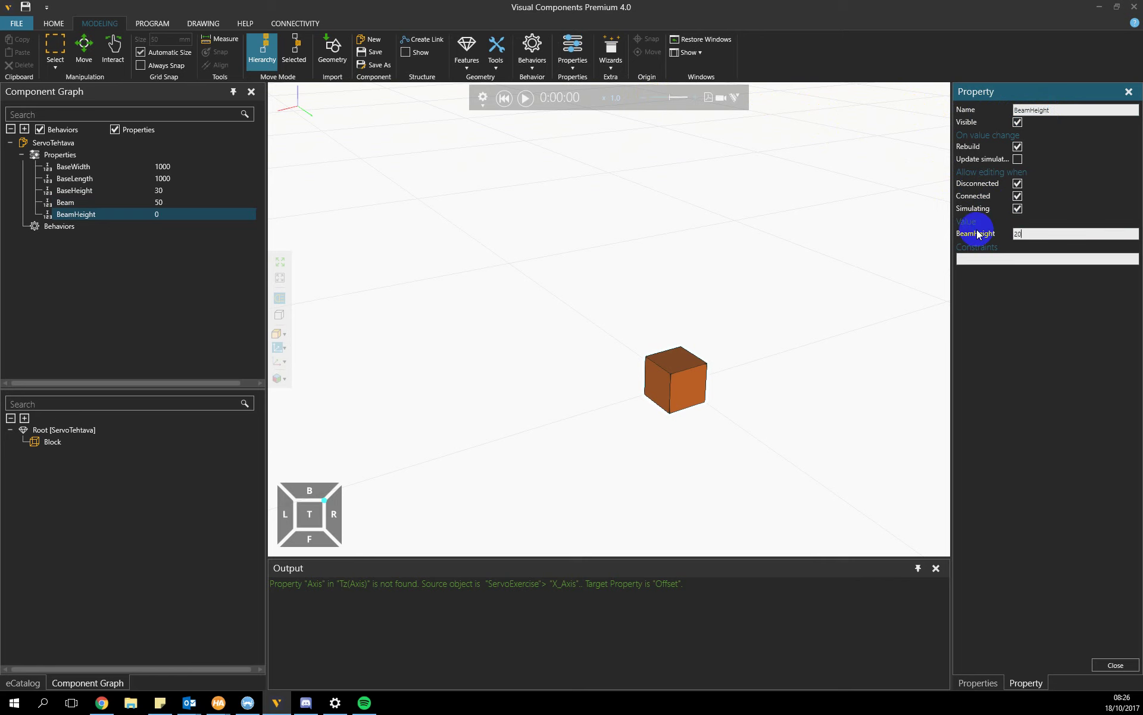
key("Return")
Step: Link the block feature's length to the BaseLength property
right_click_drag(584, 218, 599, 219)
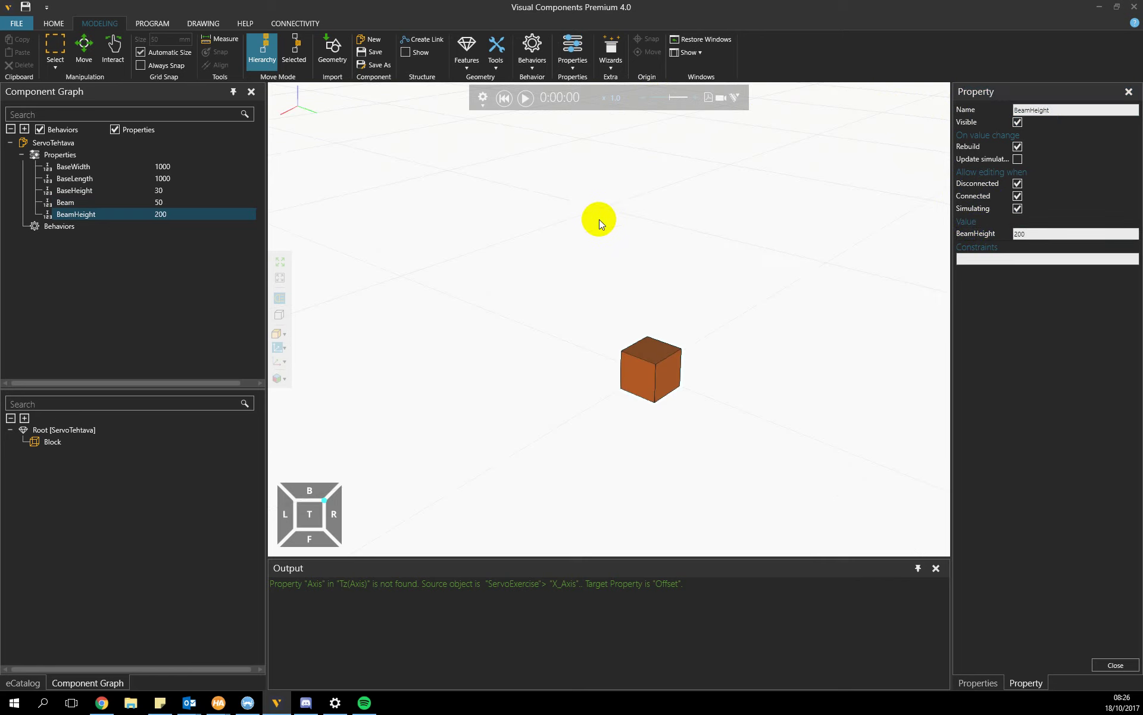
left_click(650, 386)
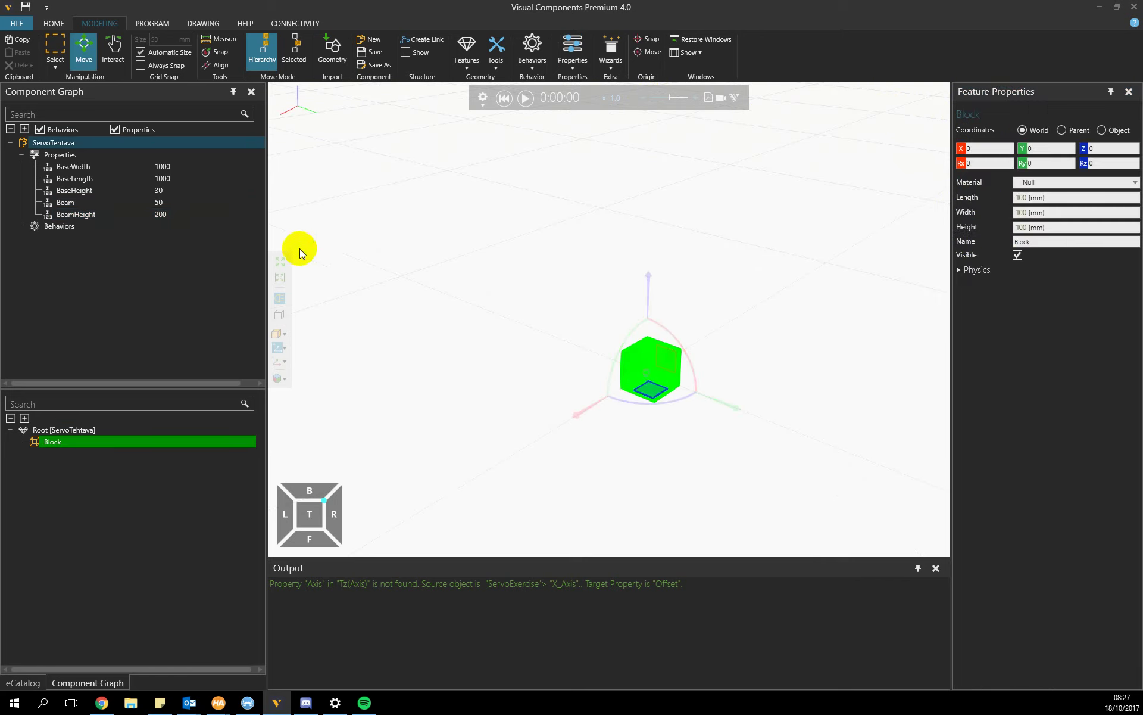
left_click(140, 166)
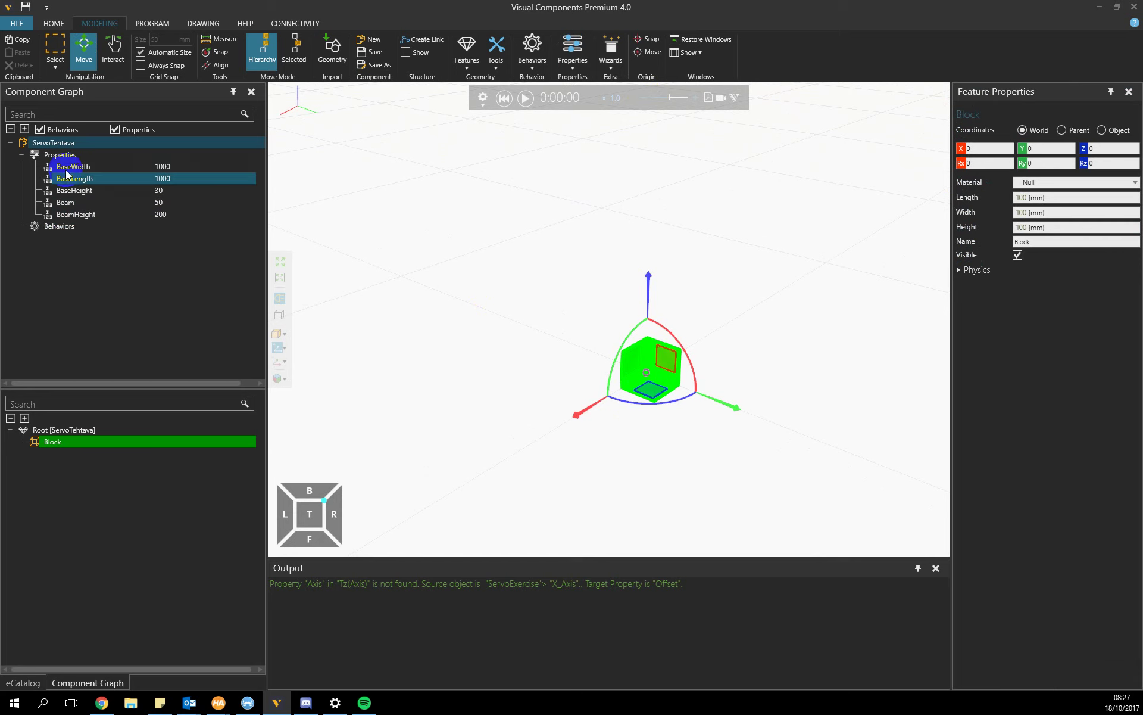
left_click(169, 166)
left_click(1029, 197)
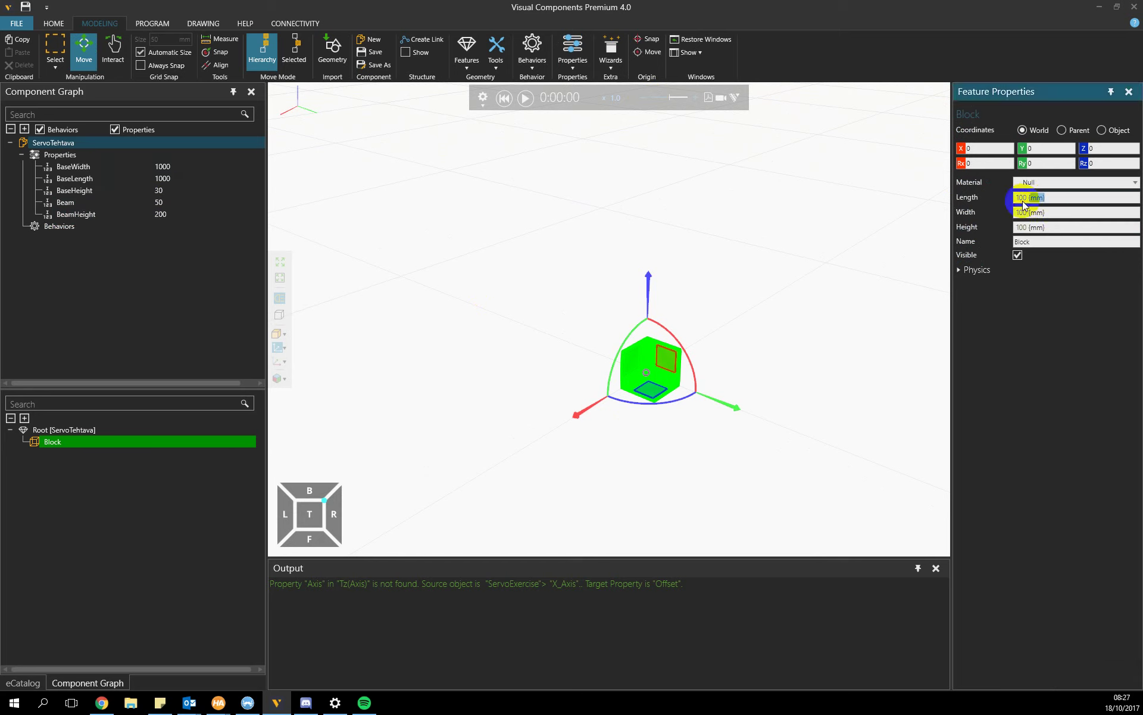
key("BackSpace")
type("B")
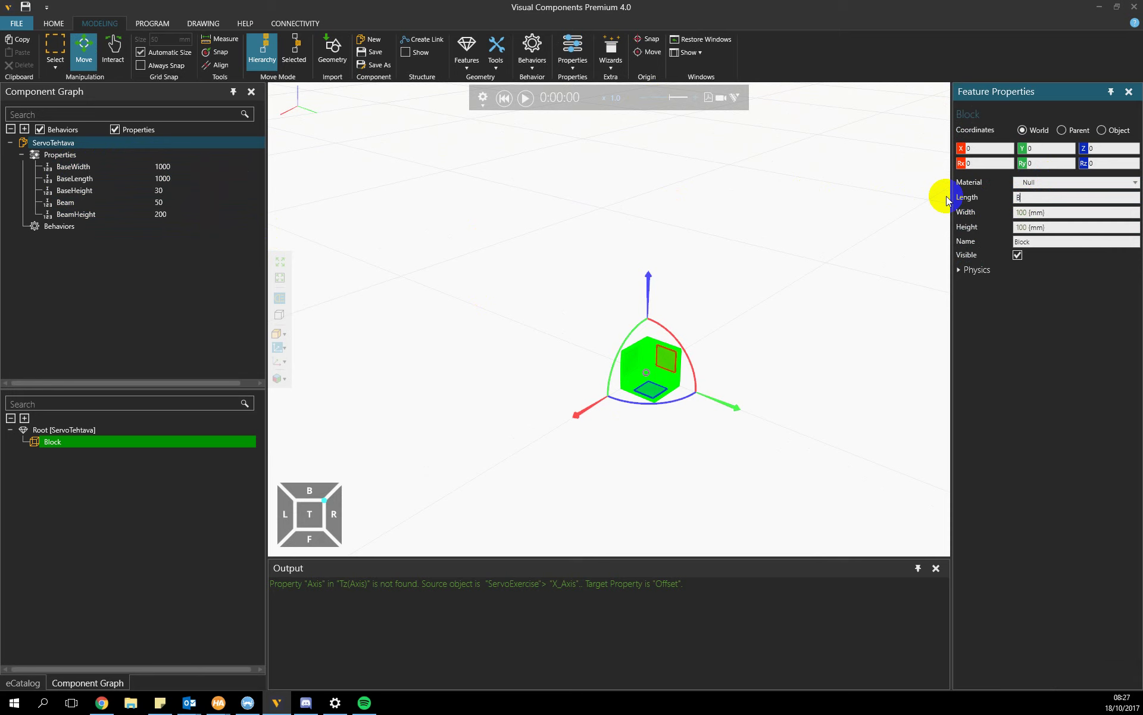
type("aseLength")
key("Return")
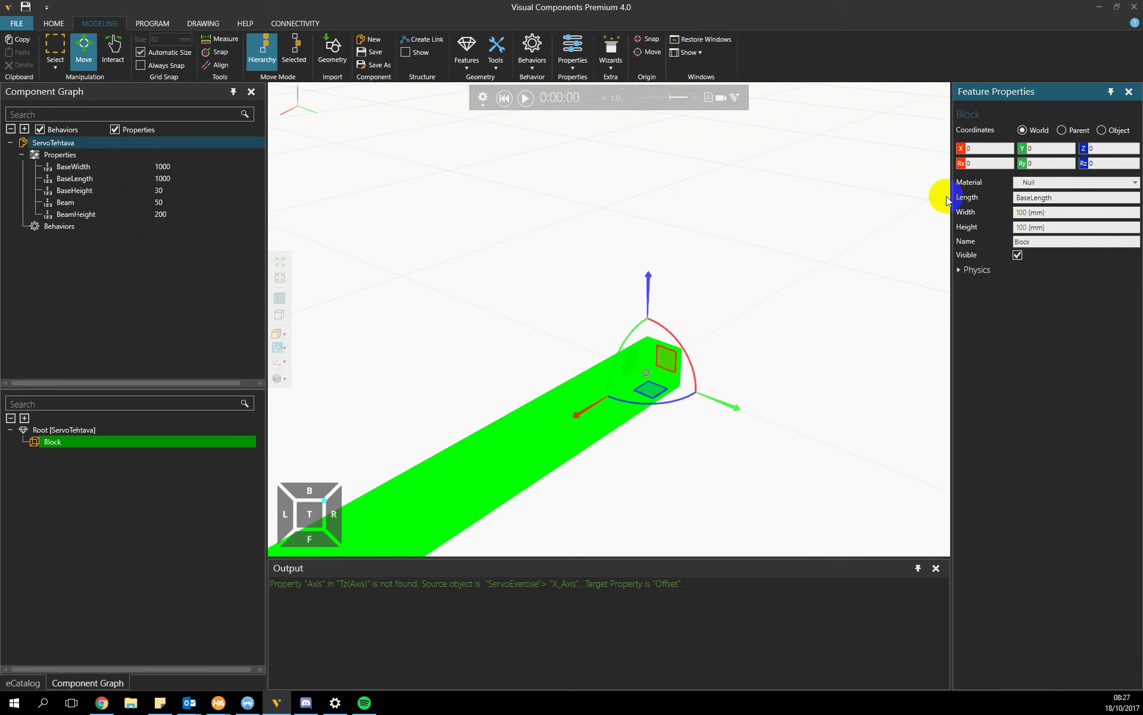
Step: Link the block feature's width to BaseWidth and its height to BaseHeight
key("Tab")
type("BaseWidth")
key("Return")
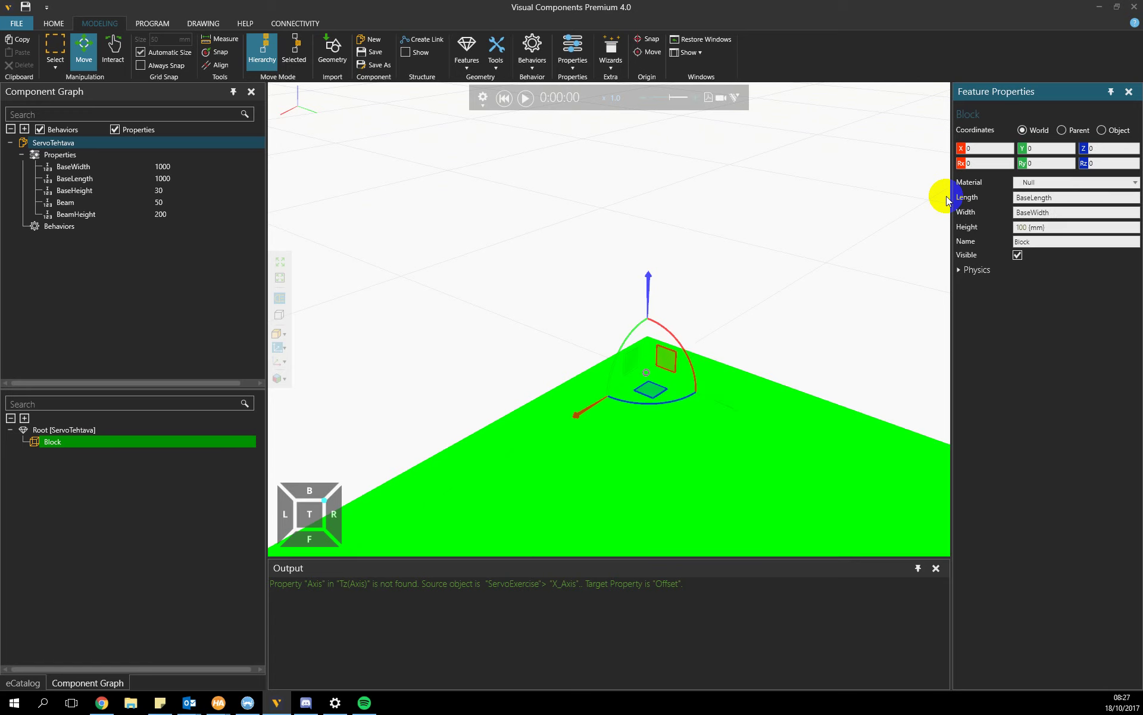
right_click_drag(562, 199, 686, 231)
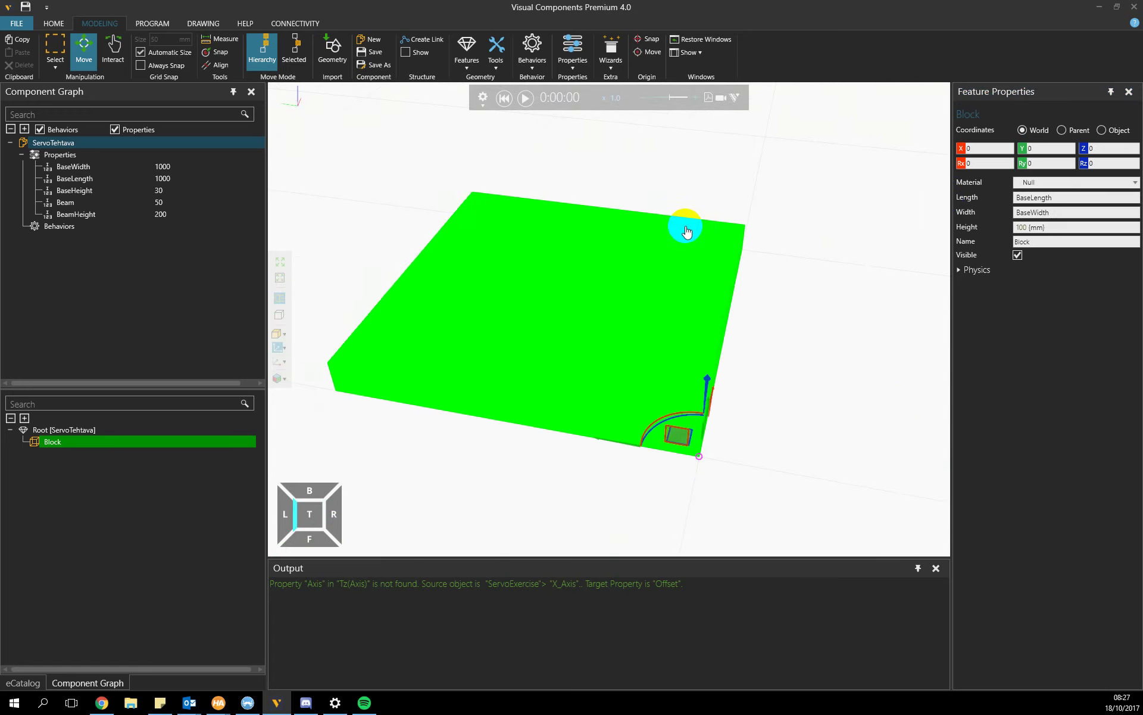
left_click(1098, 230)
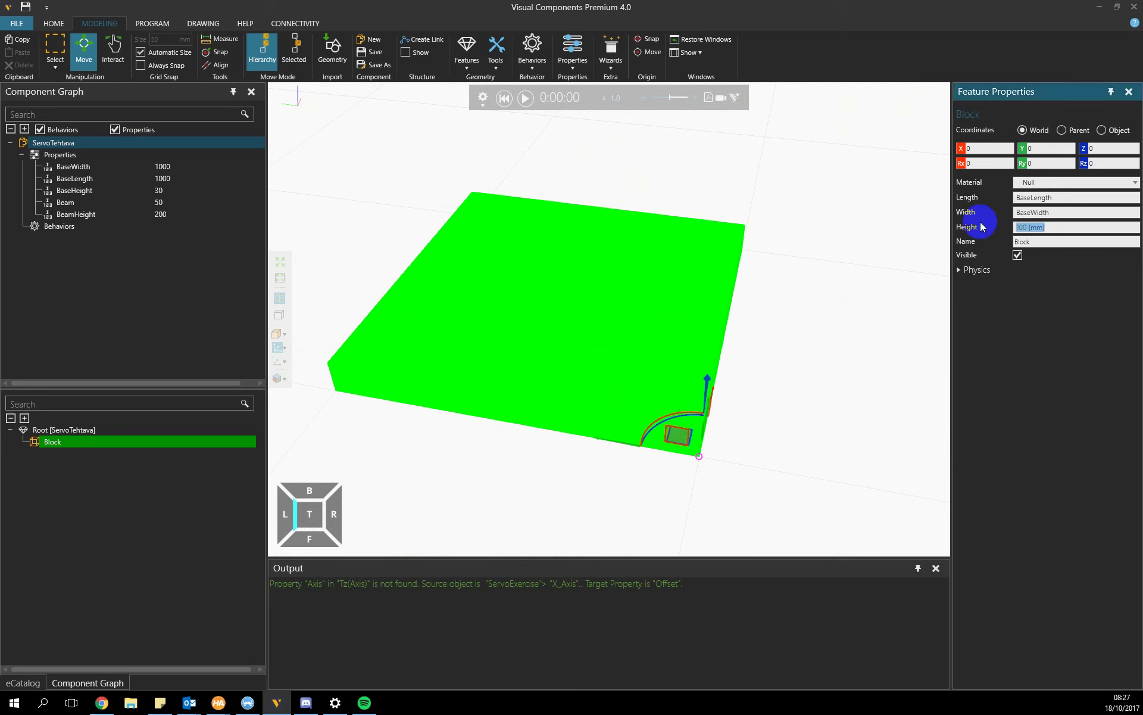
type("BaseHeight")
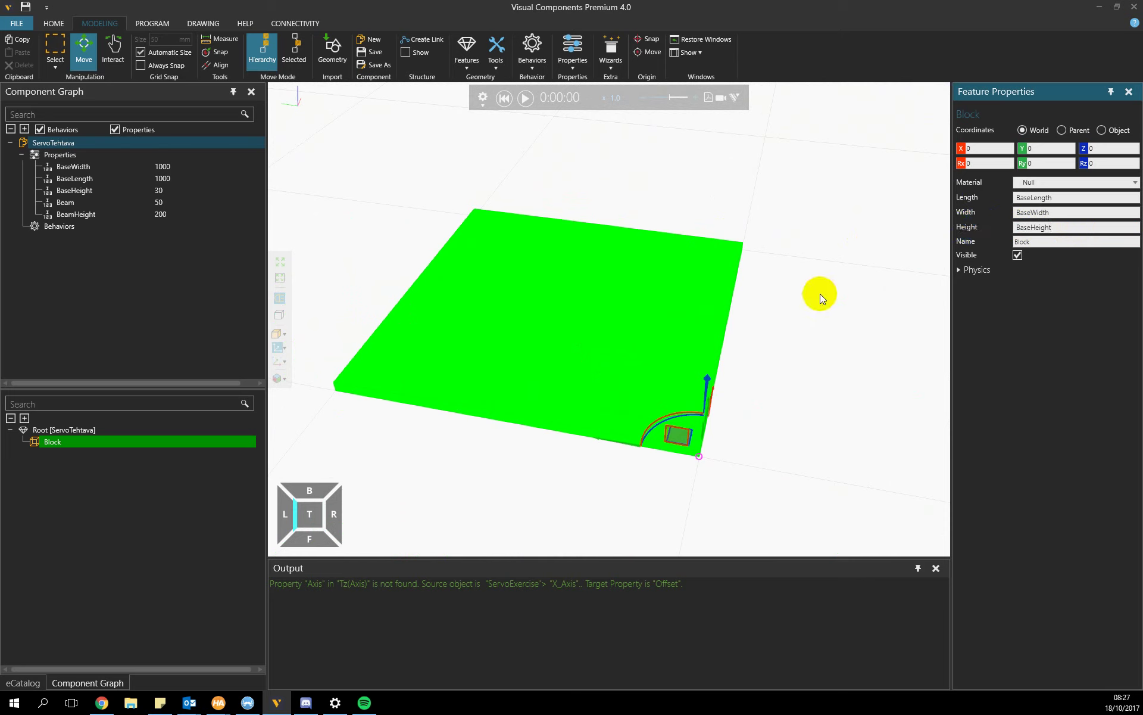
Step: Assign the aluminium material to the base block
left_click(1064, 184)
left_click(1066, 183)
left_click(1048, 203)
left_click_drag(759, 365, 724, 311)
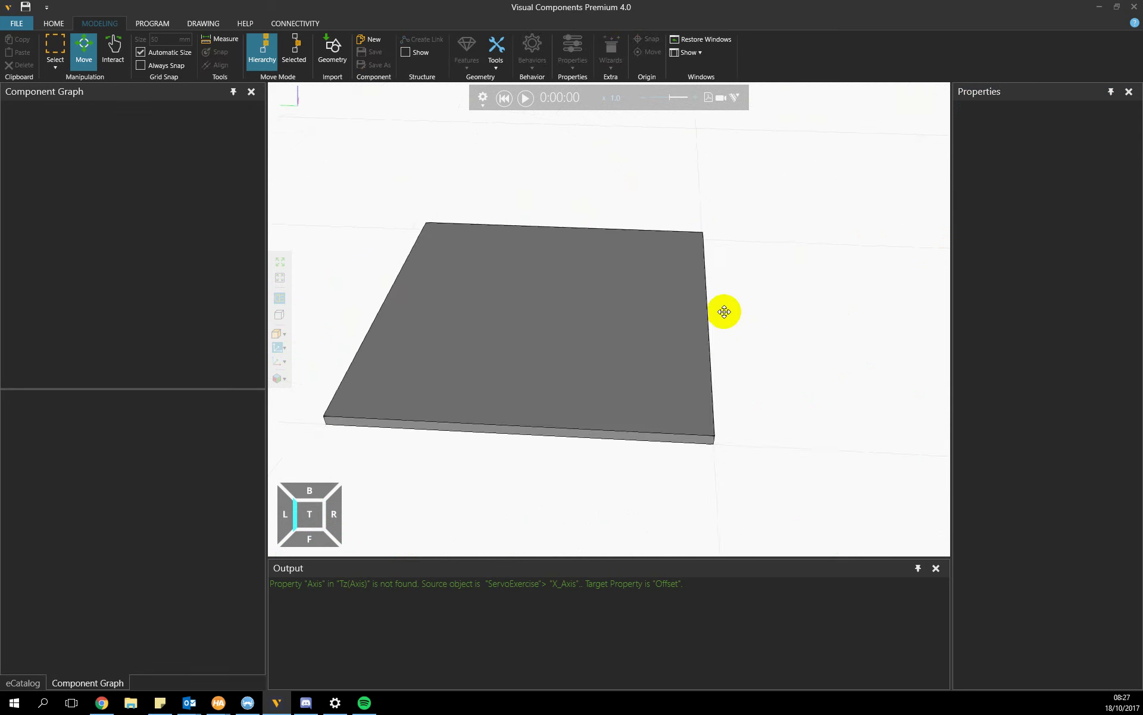
Step: Create a new link in the ServoTehtava component's structure, with the base block as the starting selection
left_click(636, 325)
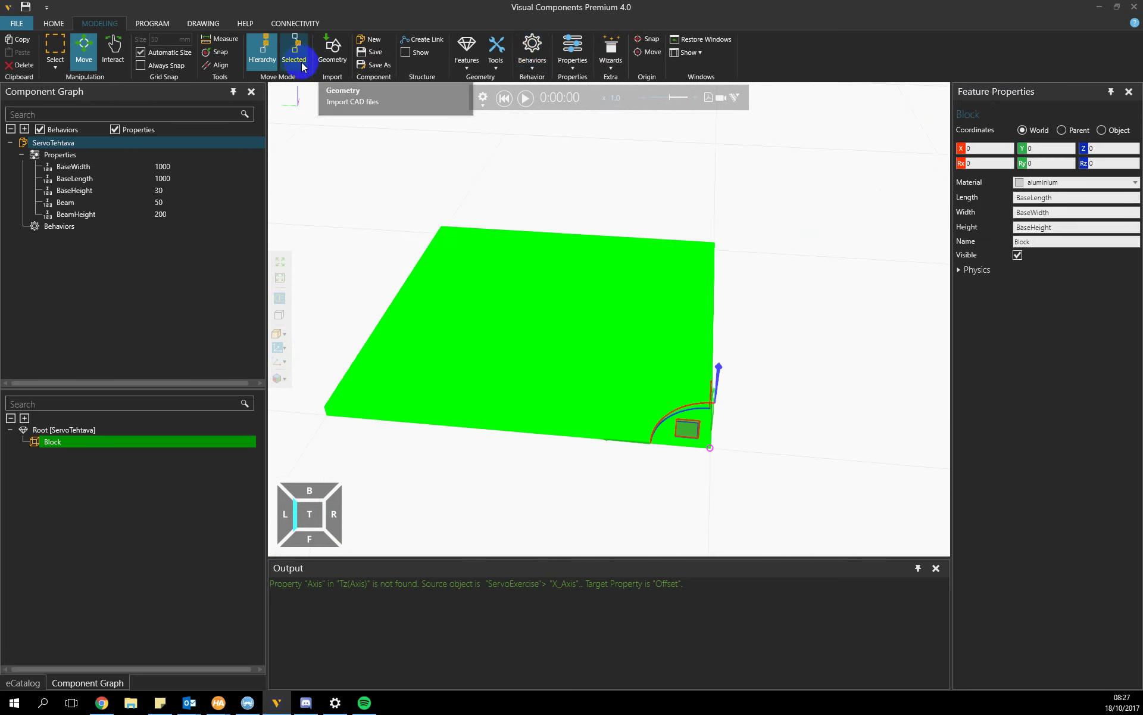
left_click(426, 47)
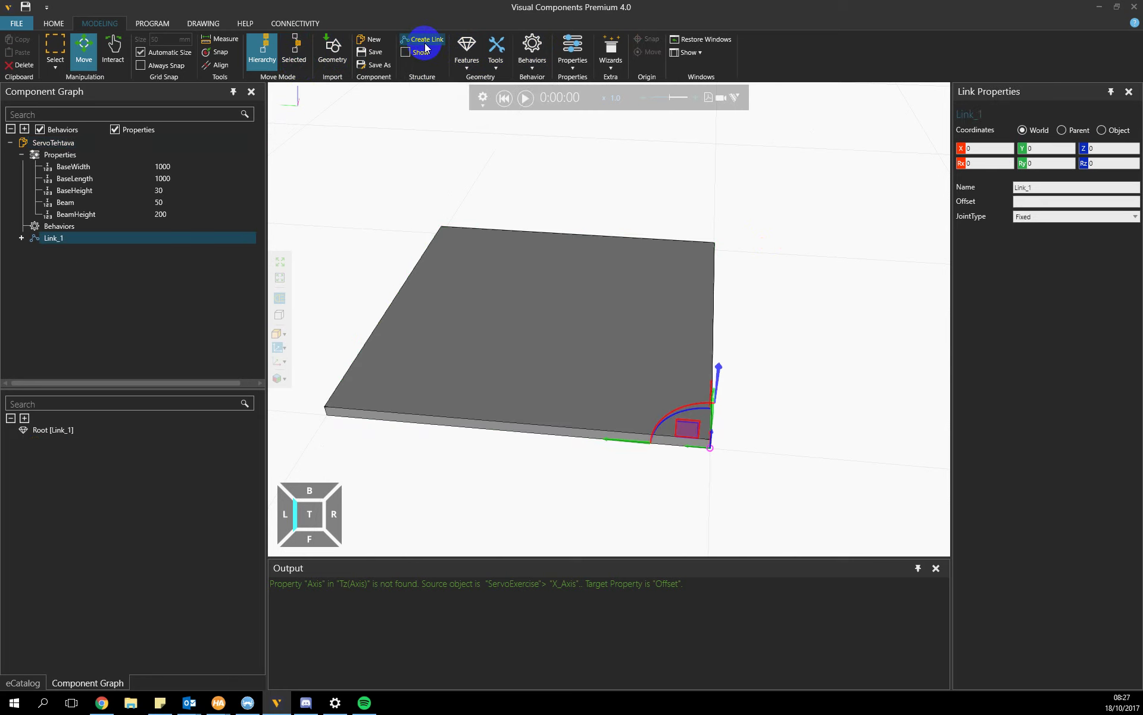
Step: Add a box feature to the newly created link
double_click(1030, 187)
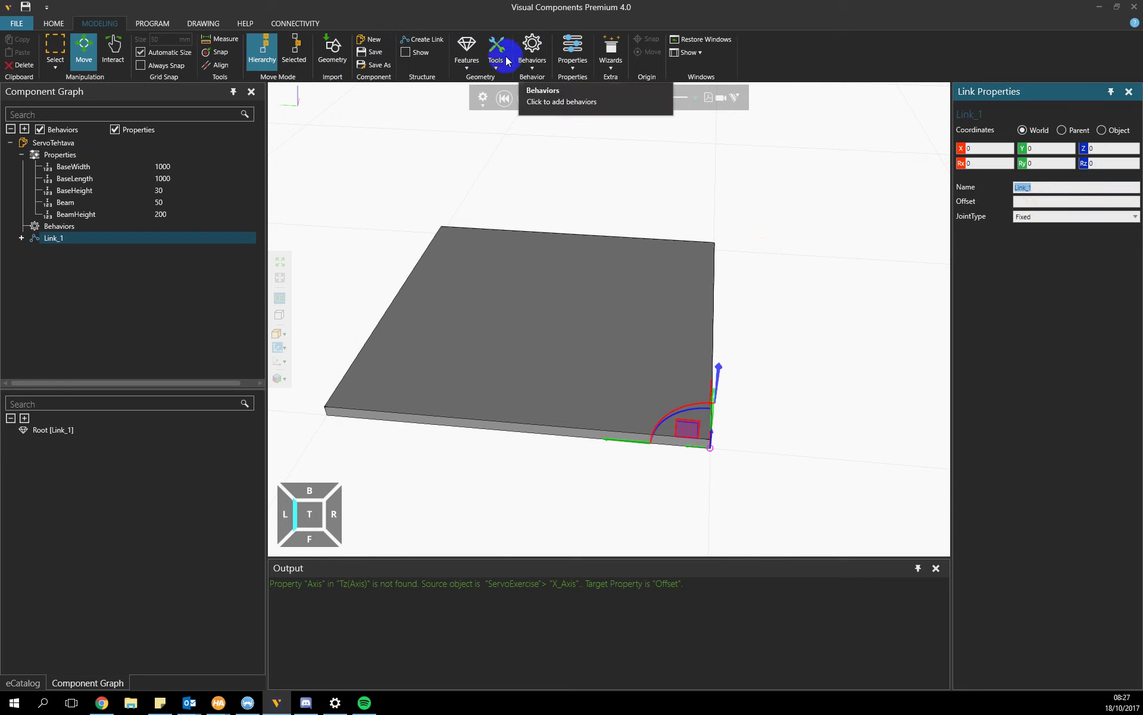
left_click(56, 237)
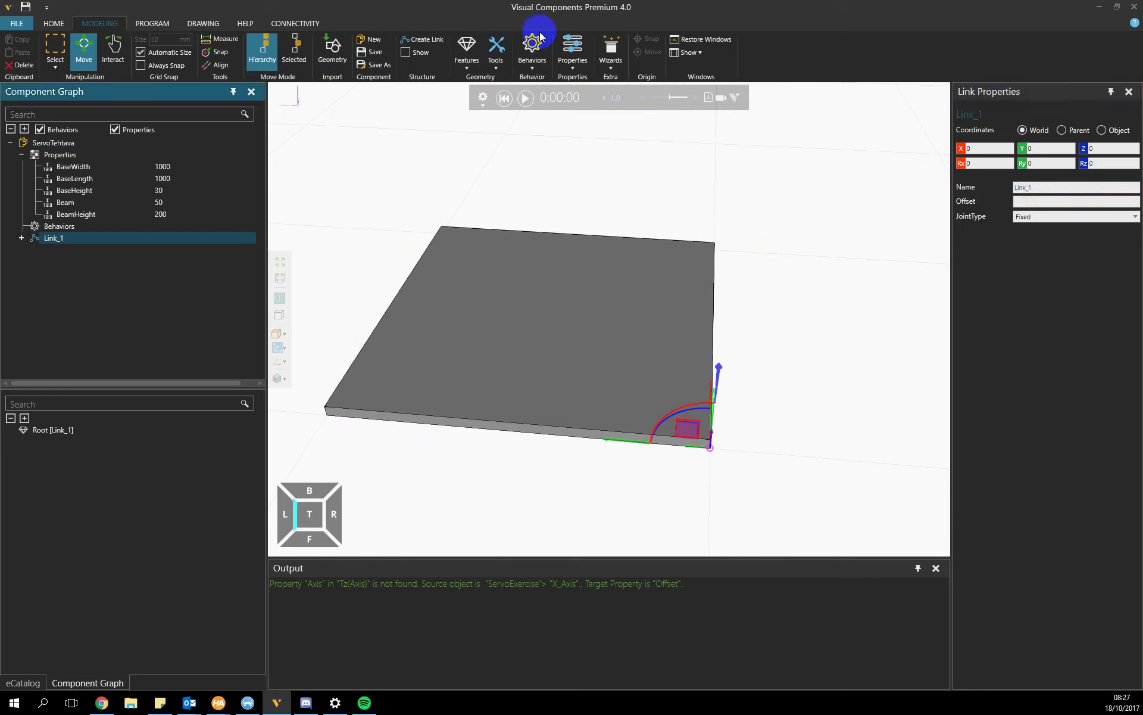
left_click(468, 57)
left_click(472, 92)
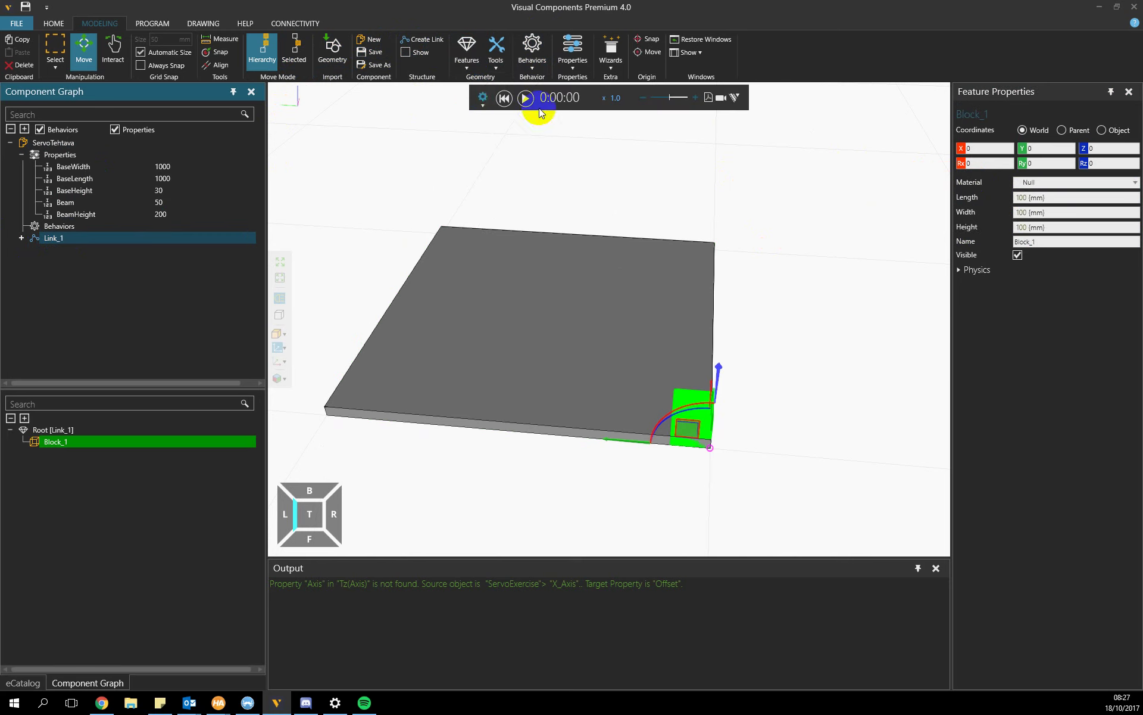
Step: Link the new block's length and width to the Beam property and its height to BeamHeight
left_click(999, 188)
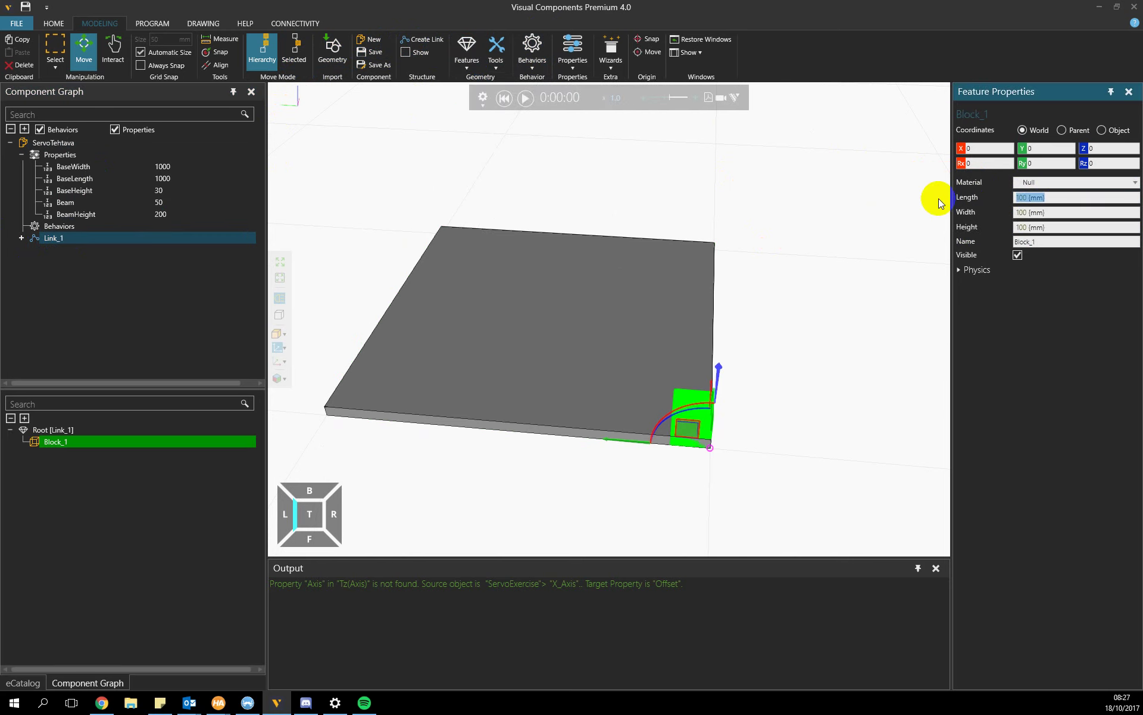
type("Beam")
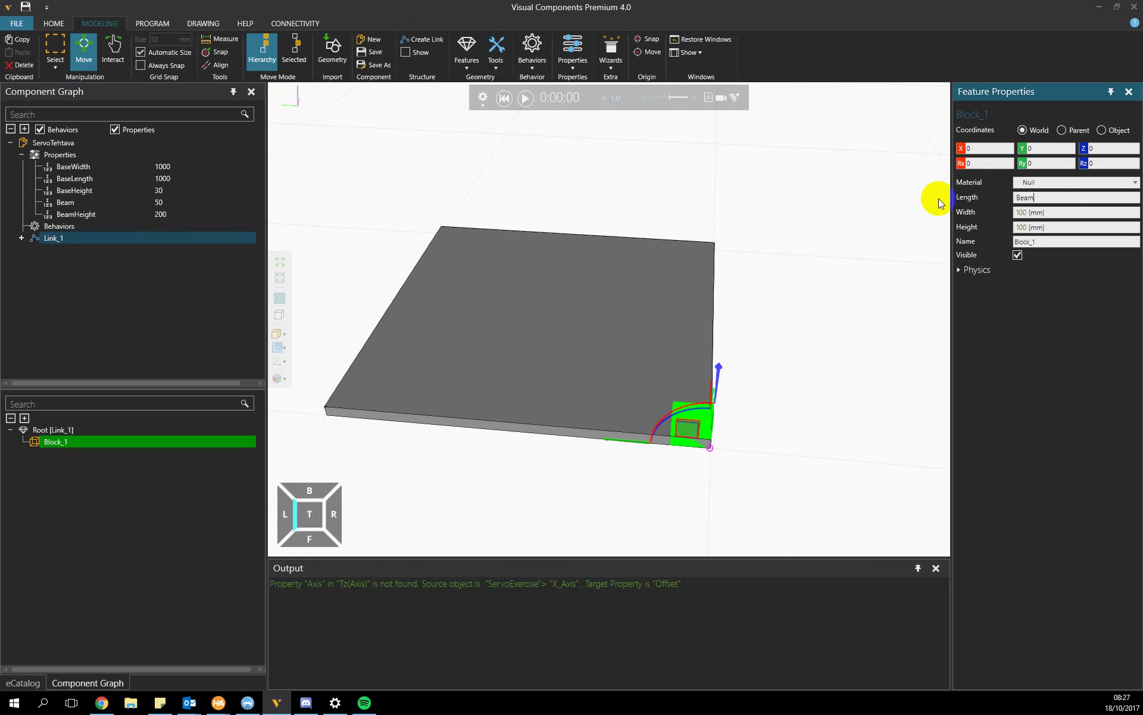
key("Tab")
type("Beam")
key("Tab")
key("Delete")
key("ctrl+a")
key("Delete")
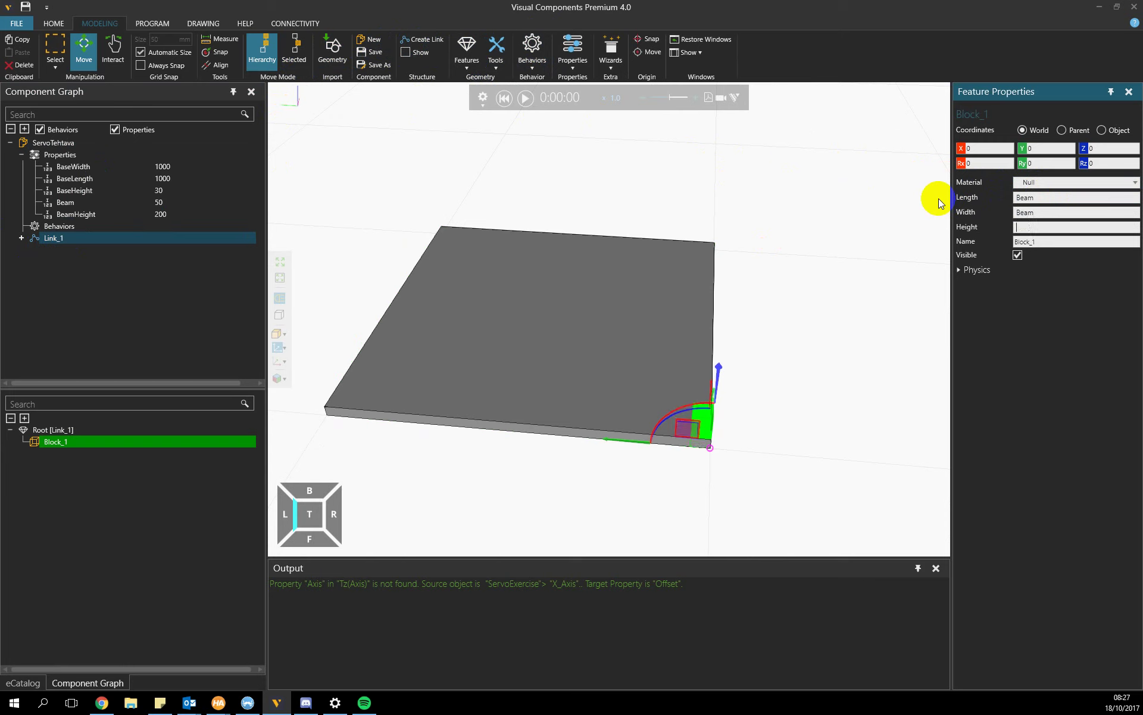
type("BeamHeight")
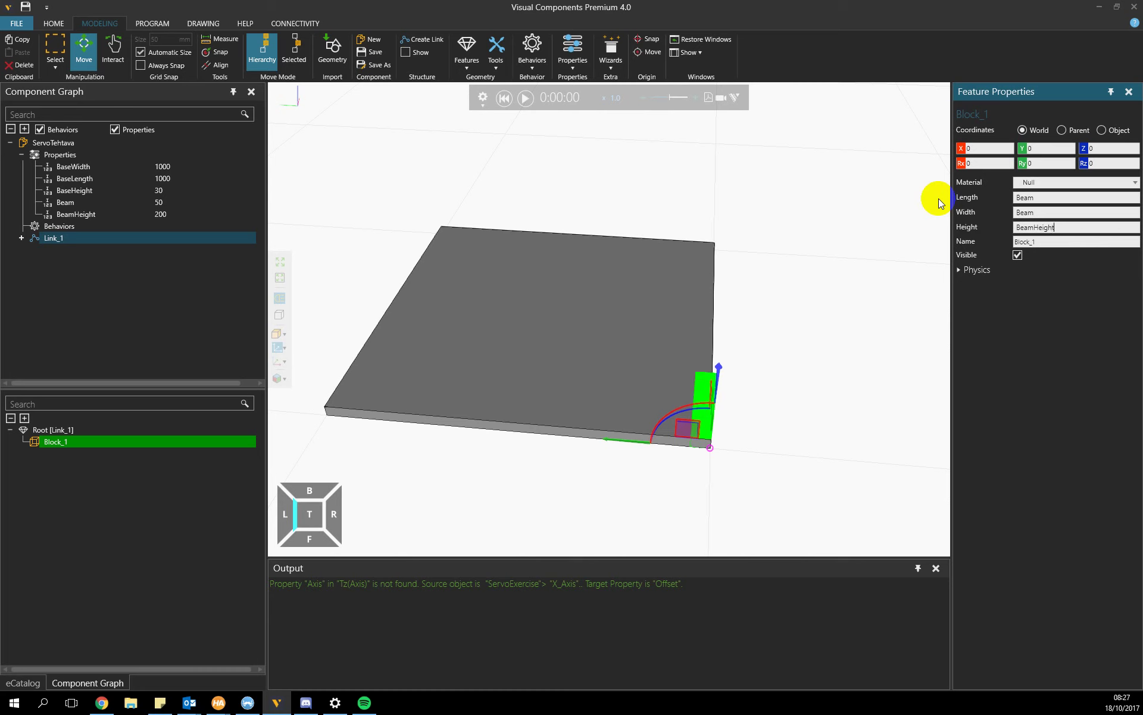
Step: Set the offset of Link_1 to Tz(BaseHeight) so the beam sits on the base plate
right_click_drag(691, 260, 673, 252)
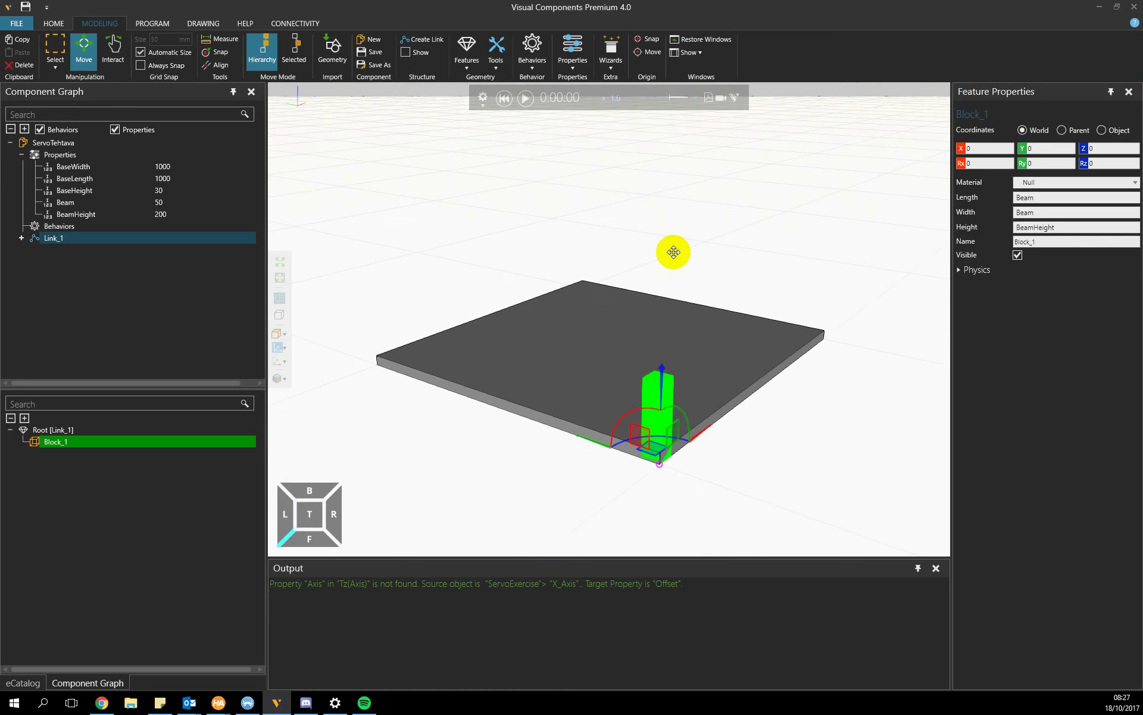
left_click(71, 238)
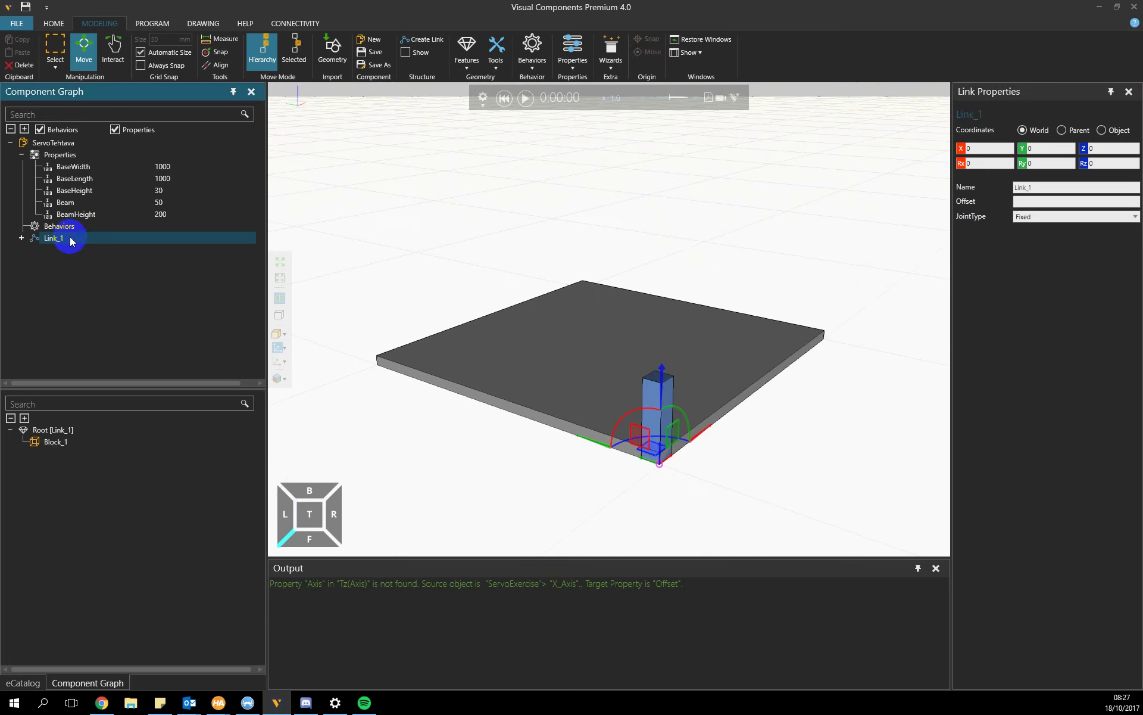
left_click(70, 238)
left_click(1020, 201)
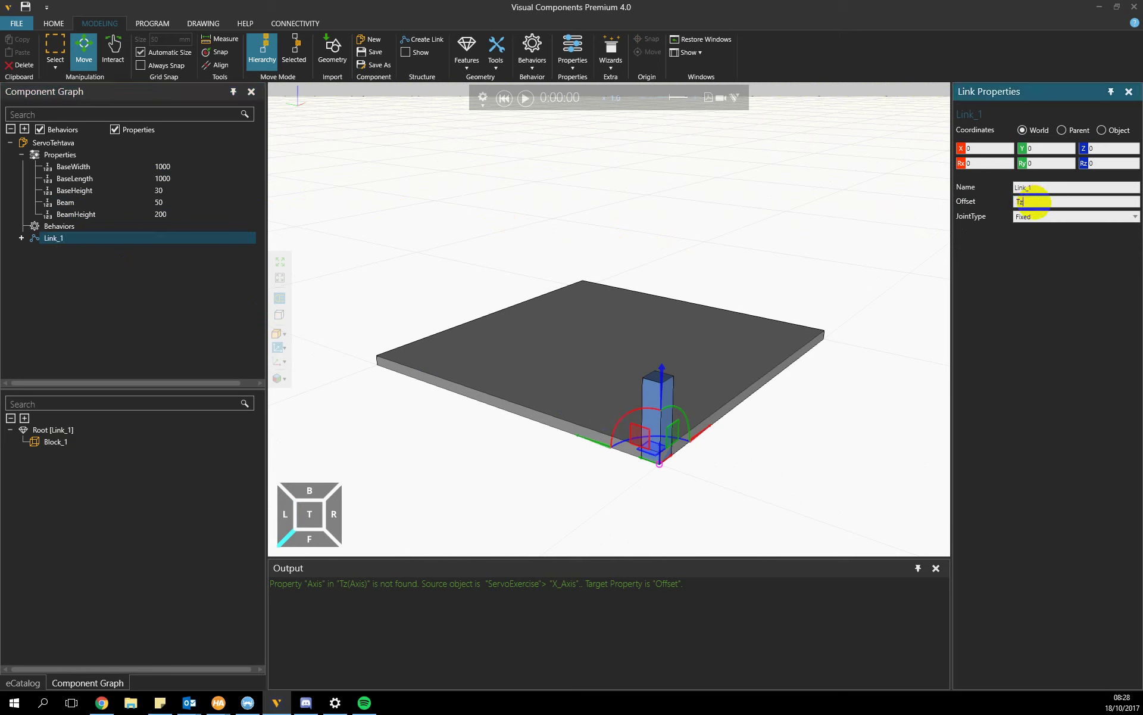
type("Tz(BaseHeight")
key("Return")
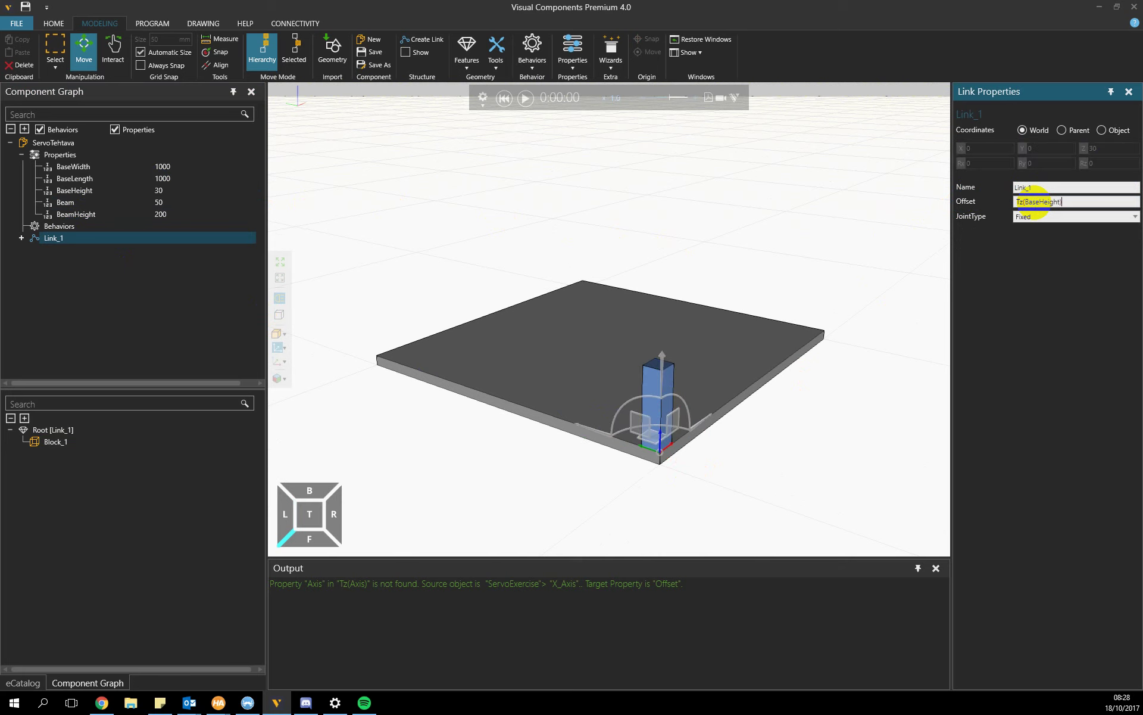
Step: Make the joint of Link_1 translational along the +X axis
right_click_drag(834, 219, 940, 238)
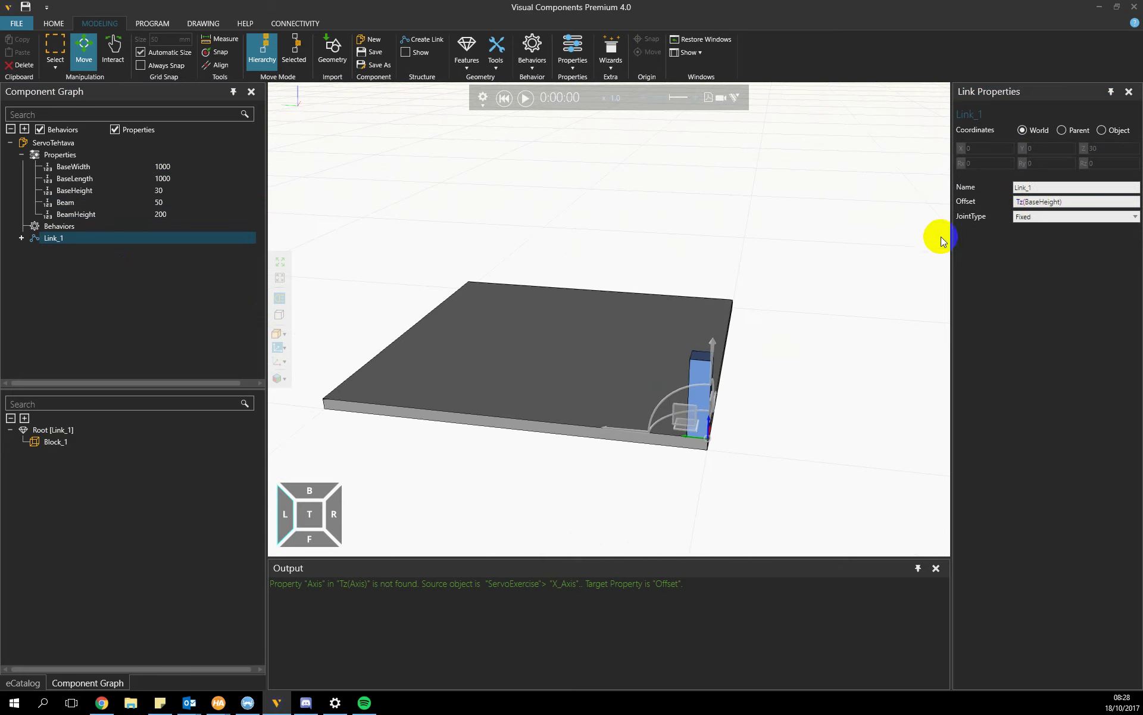
left_click(1046, 219)
left_click(1047, 219)
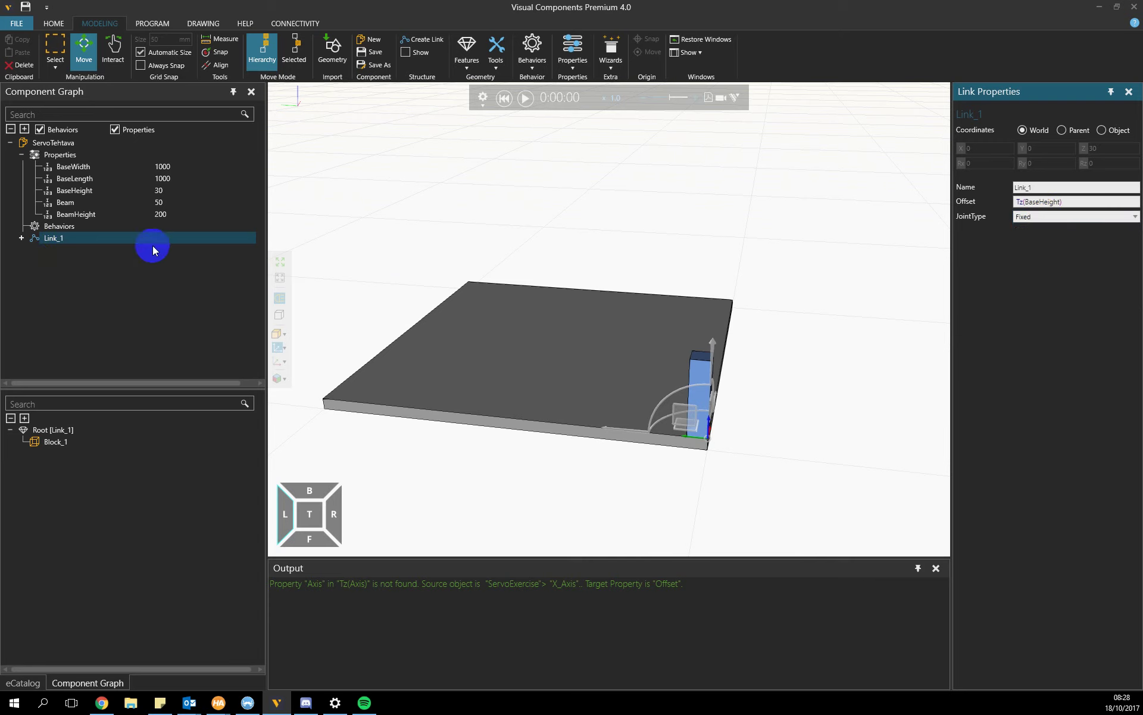
left_click(1054, 217)
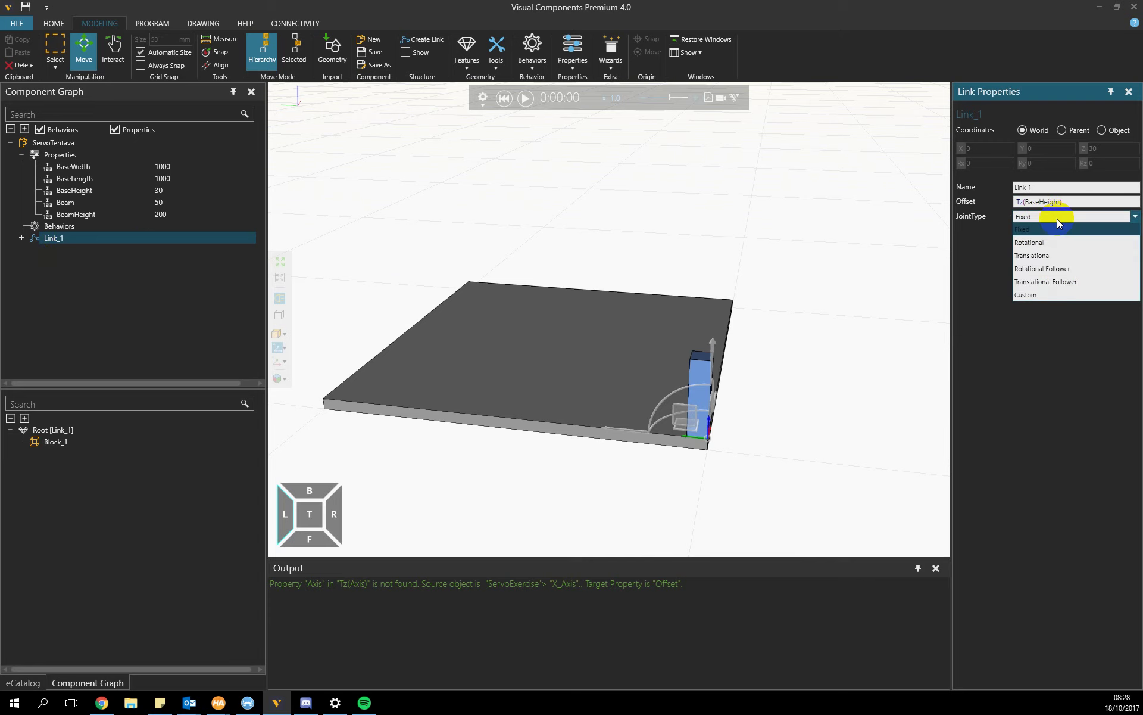
left_click(1048, 255)
right_click_drag(817, 224, 668, 209)
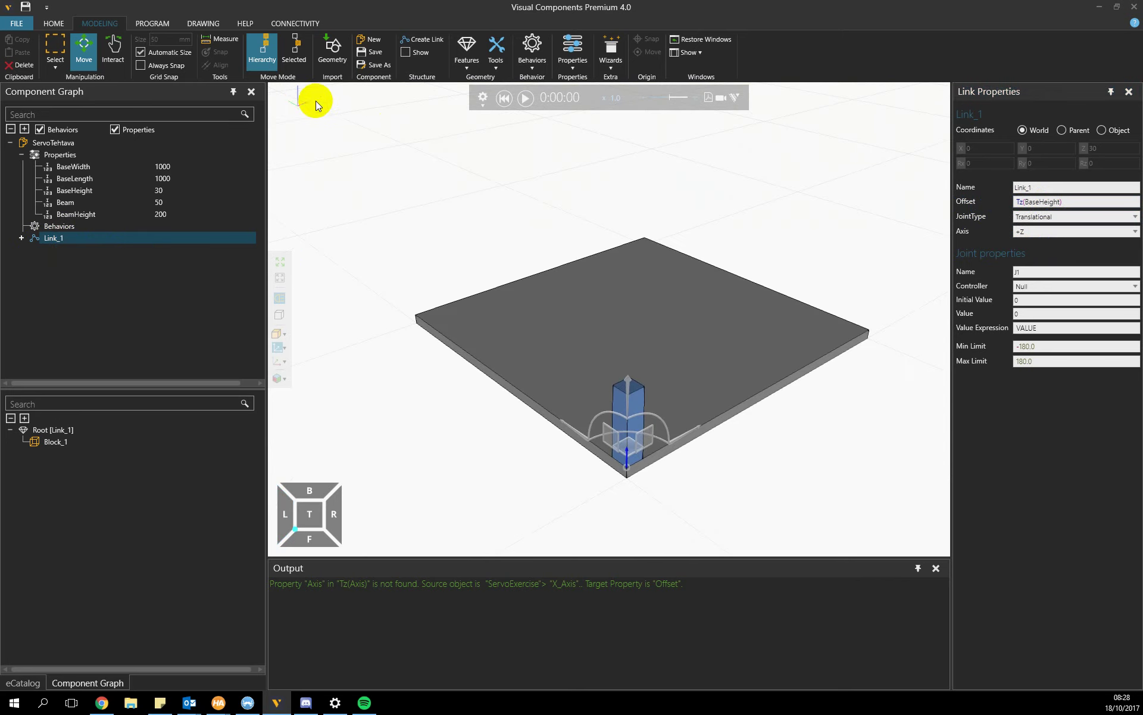
left_click(1049, 231)
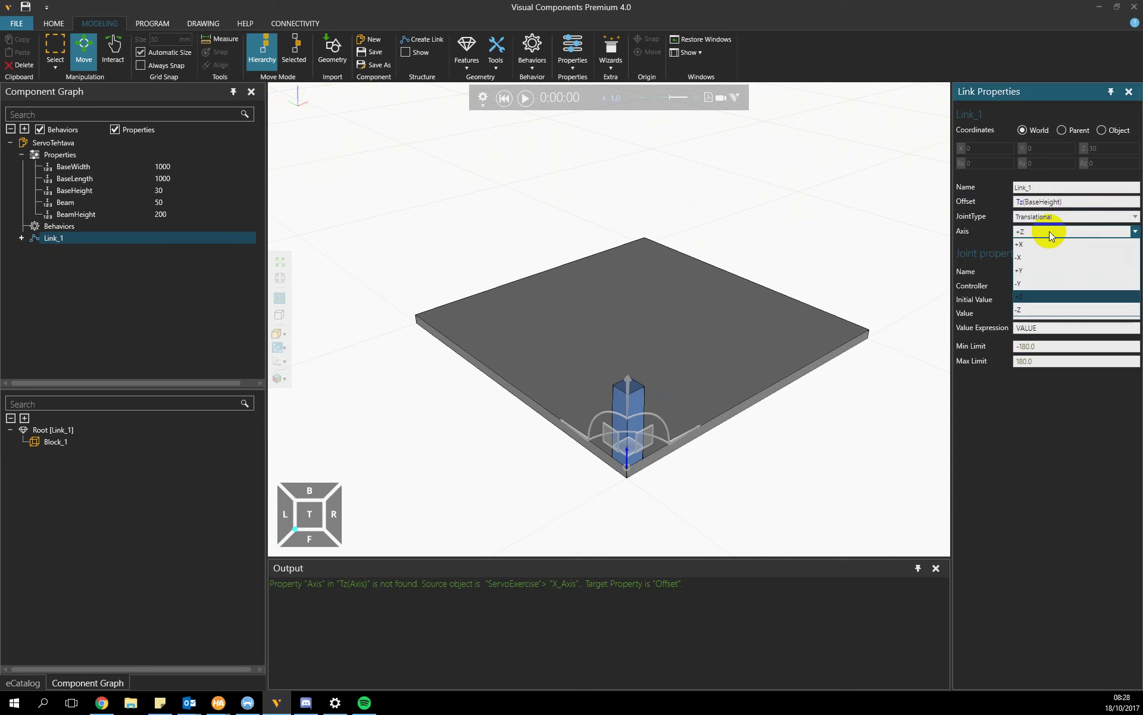
left_click(1039, 244)
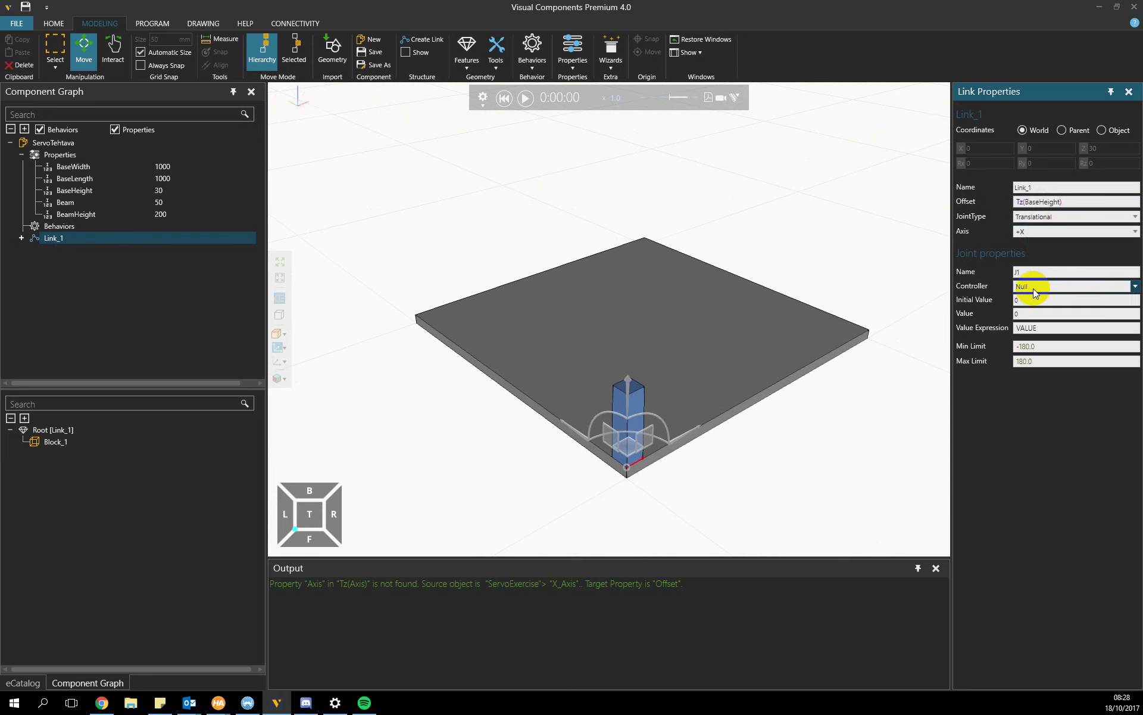
Step: Add a Servo Controller behavior to the ServoTehtava component
mouse_move(661, 247)
right_mouse_down()
mouse_move(630, 238)
mouse_move(646, 236)
right_mouse_up()
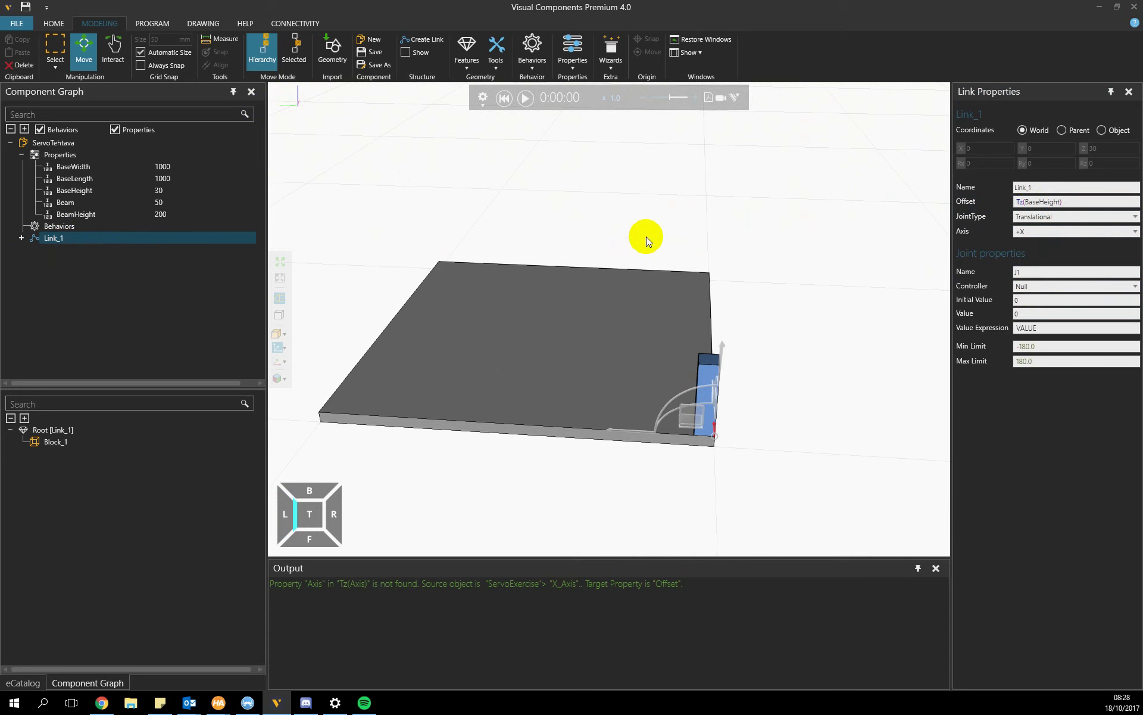
left_click(71, 143)
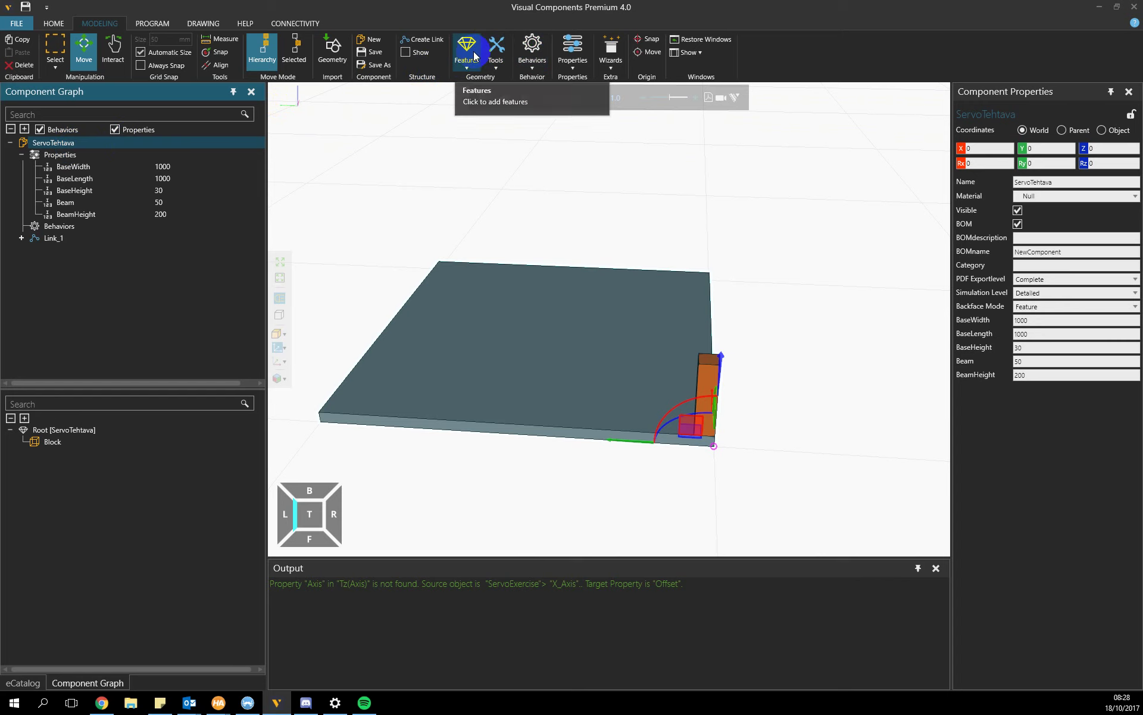
left_click(531, 55)
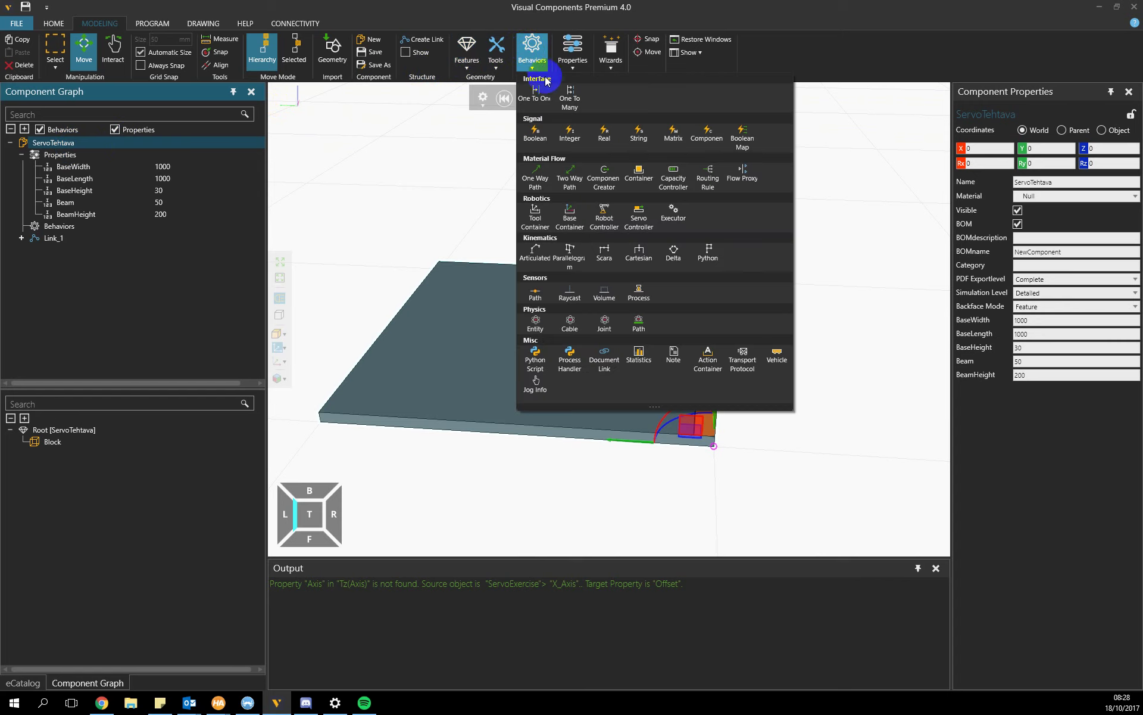
left_click(639, 218)
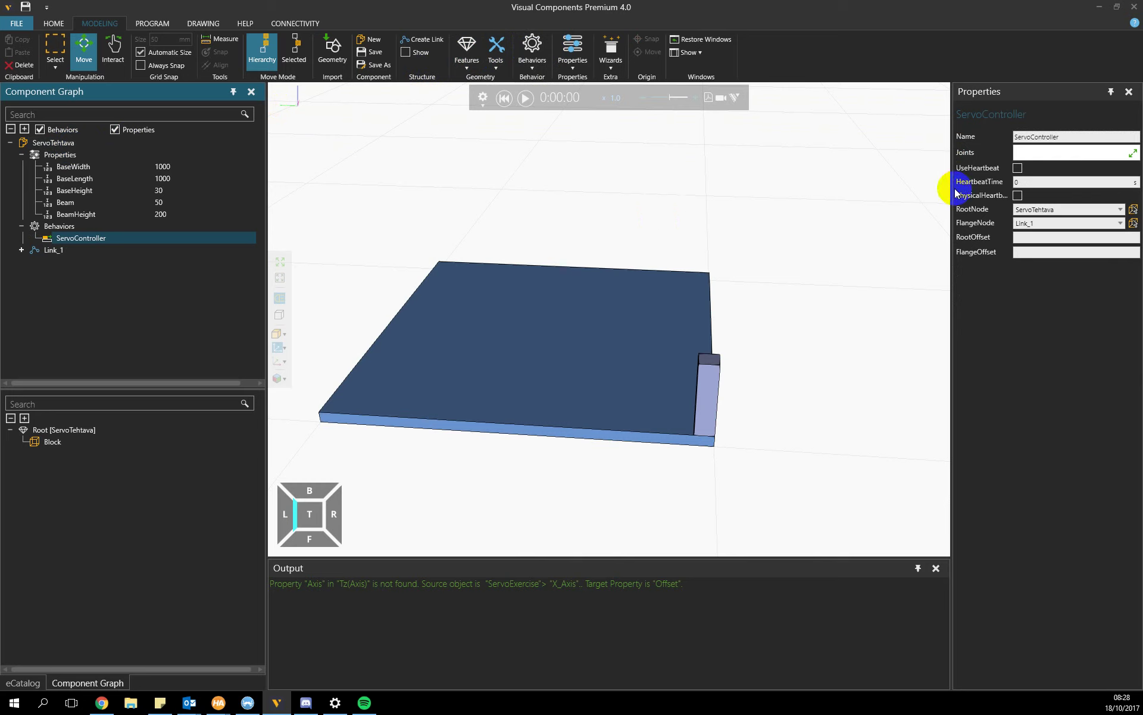
Step: Add joint J1 to the servo controller's joints
left_click(1038, 153)
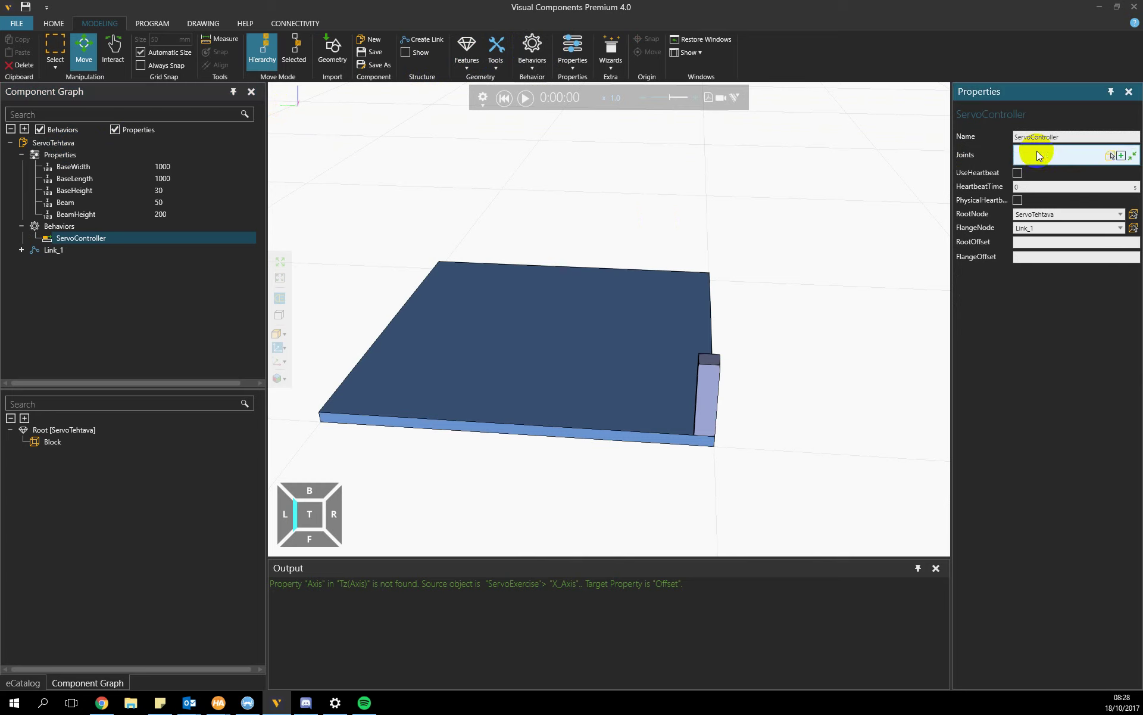
left_click(1112, 156)
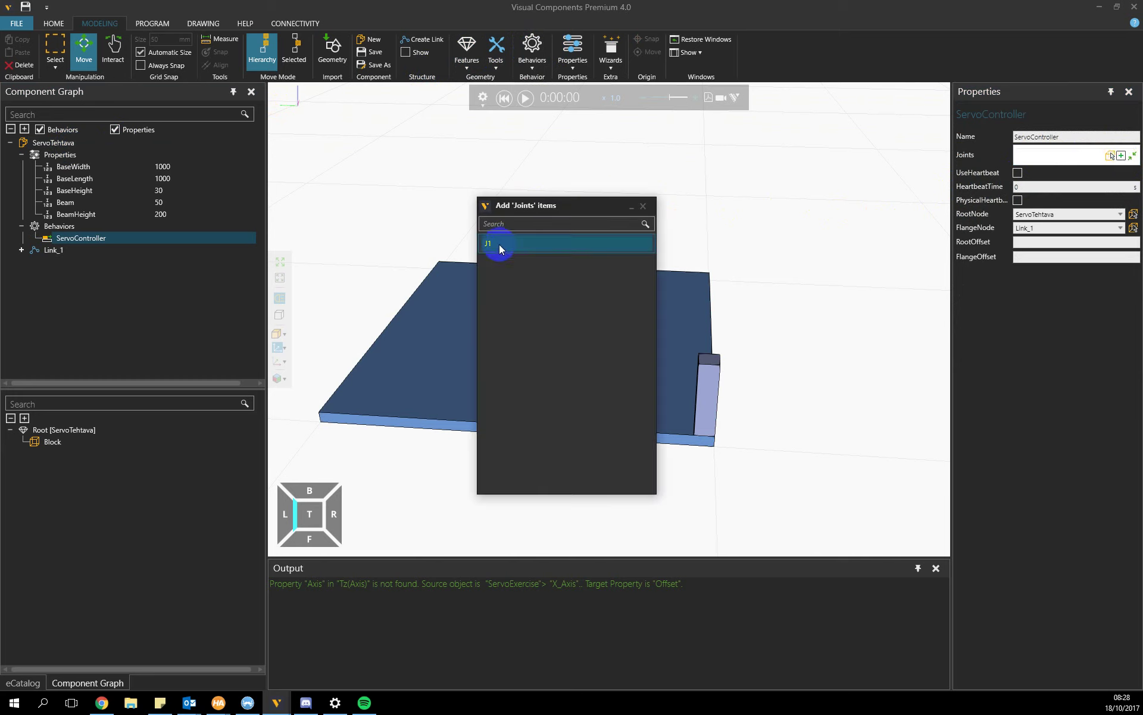
left_click(499, 244)
left_click(643, 206)
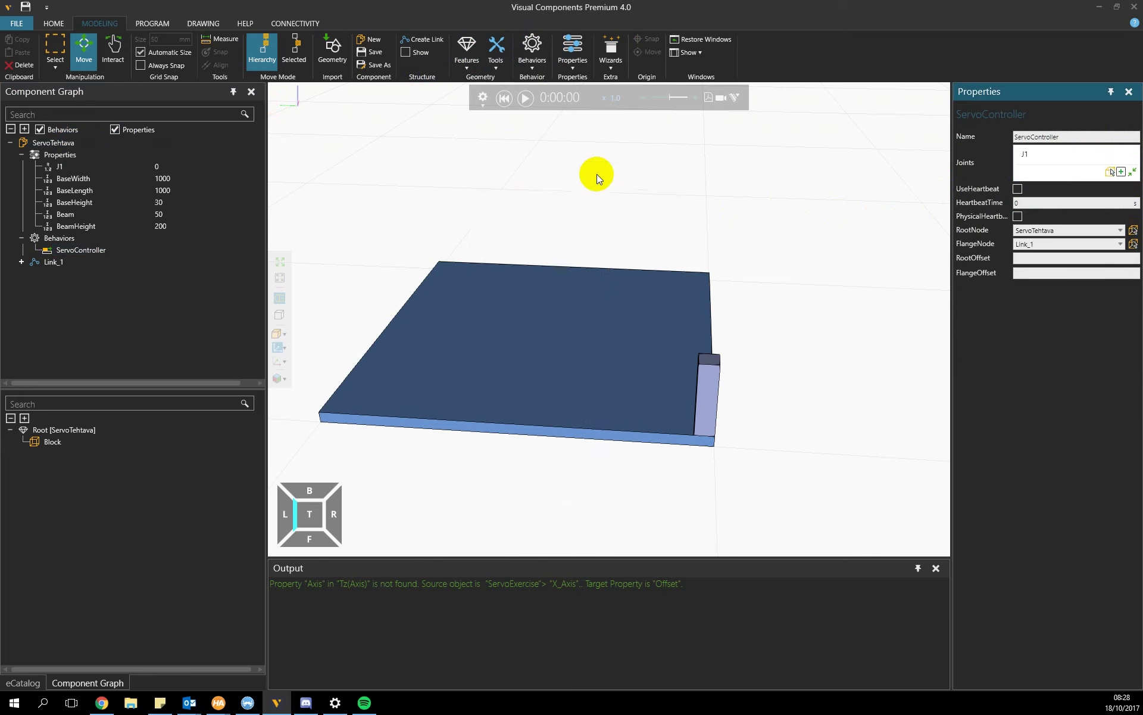
Step: Add a Linear Clone feature to Link_1 for the beam block
right_click_drag(723, 192, 718, 184)
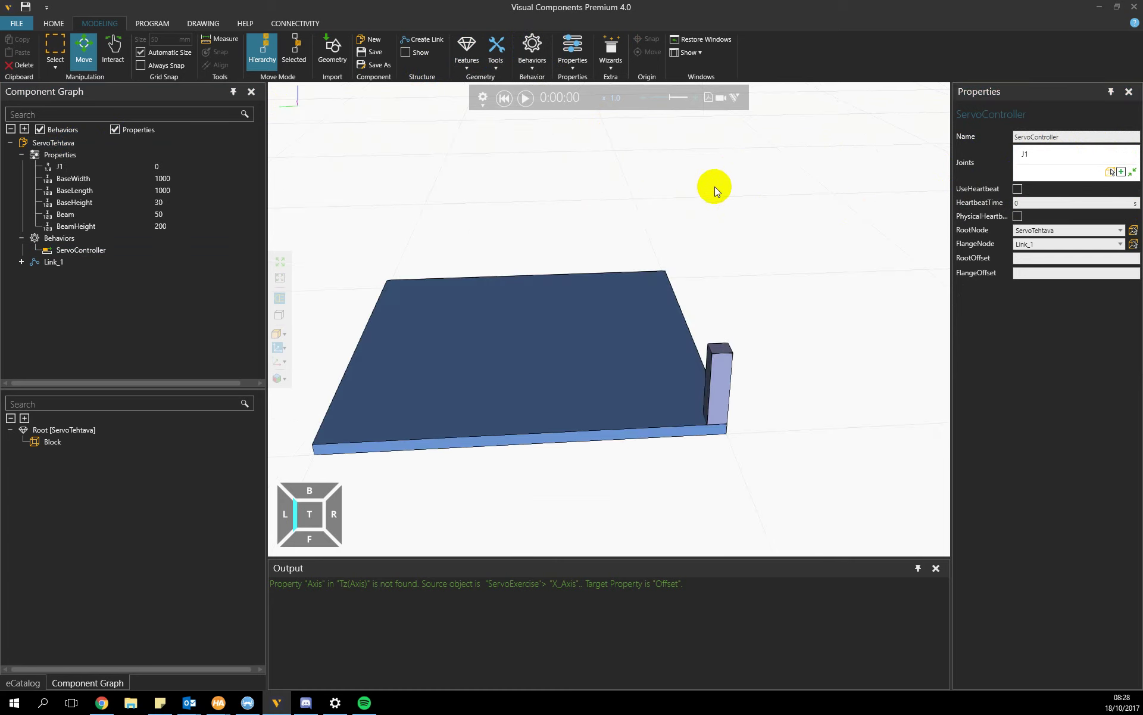
left_click(141, 238)
left_click(62, 264)
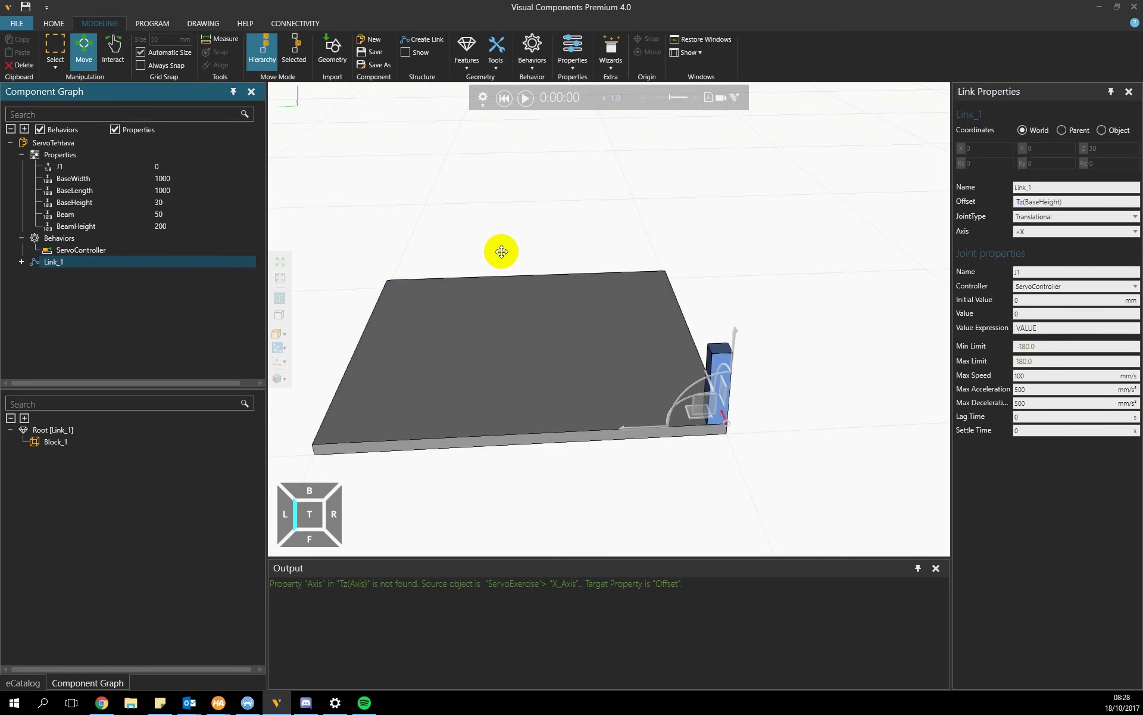
right_click_drag(501, 248, 449, 250)
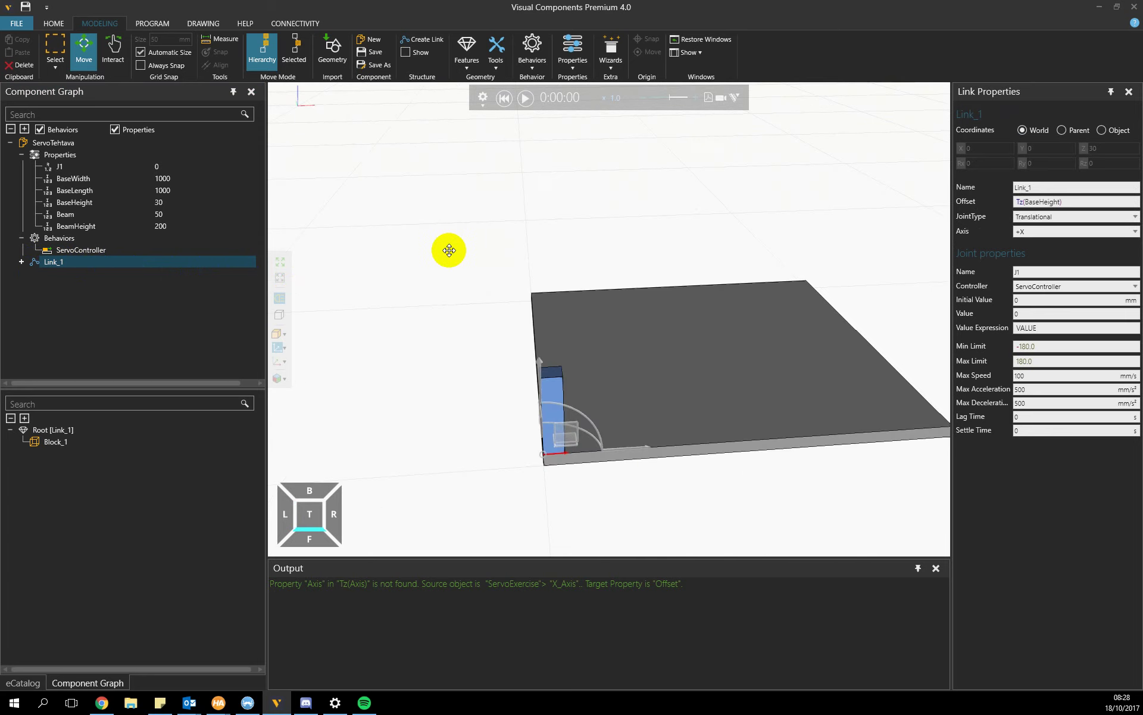
left_click(46, 442)
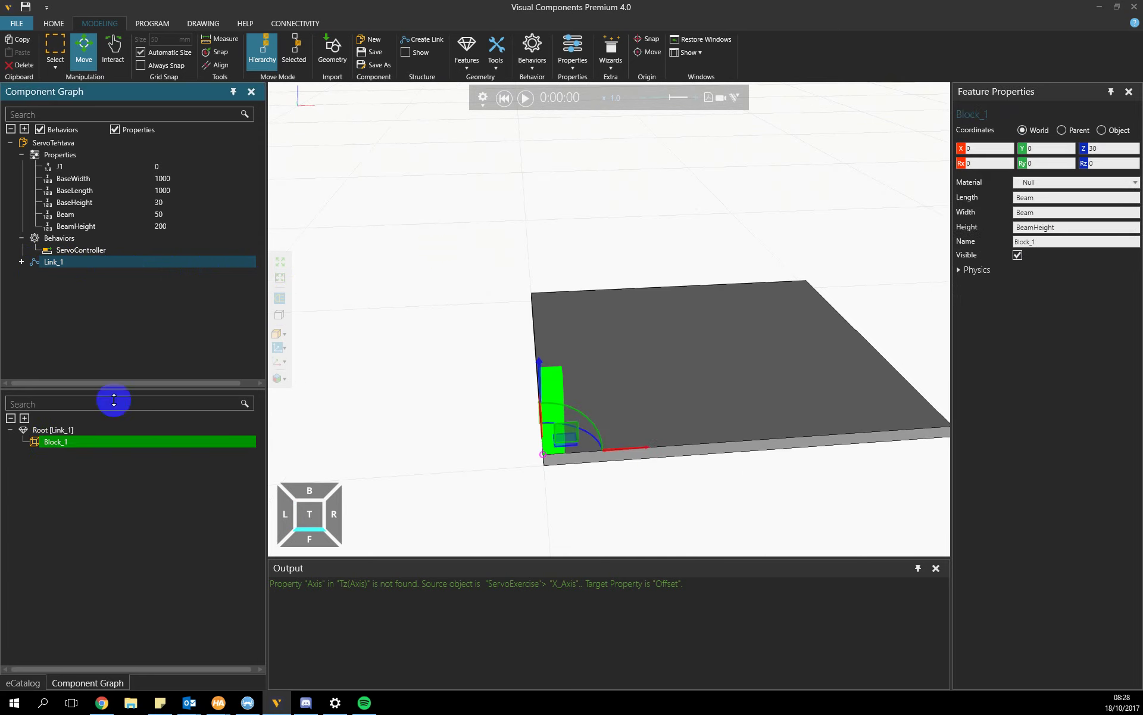
left_click(467, 59)
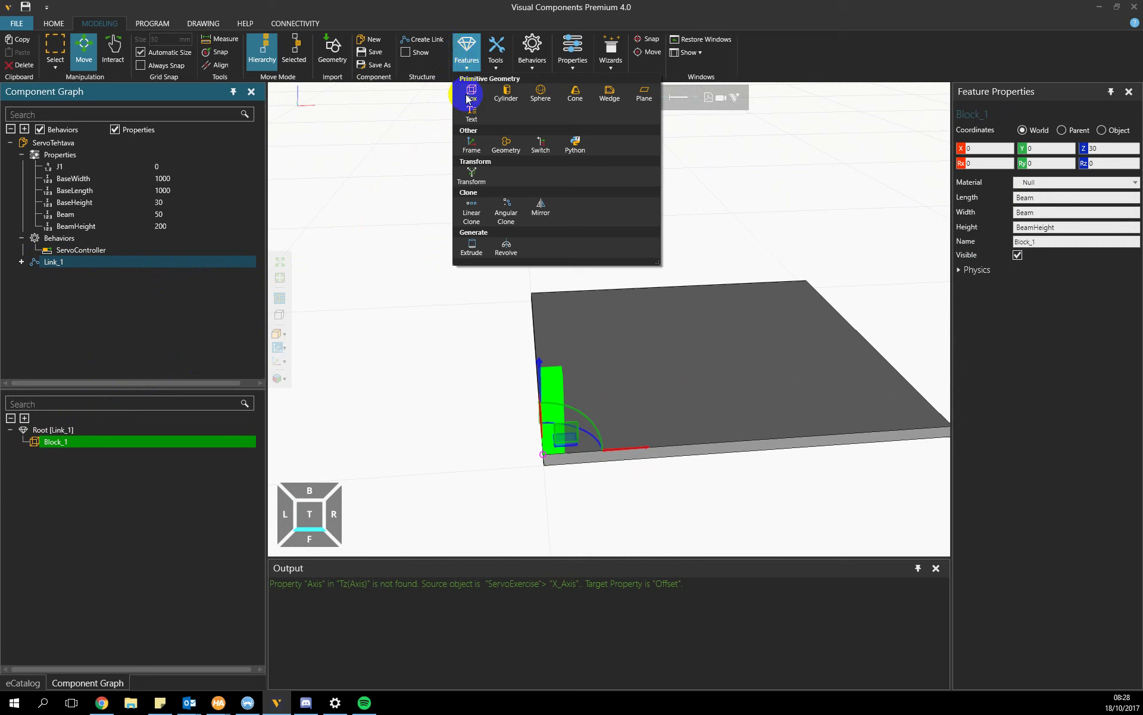
left_click(471, 217)
Step: Set the linear clone's step to BaseLength and nest the beam block under the clone feature
left_click(967, 182)
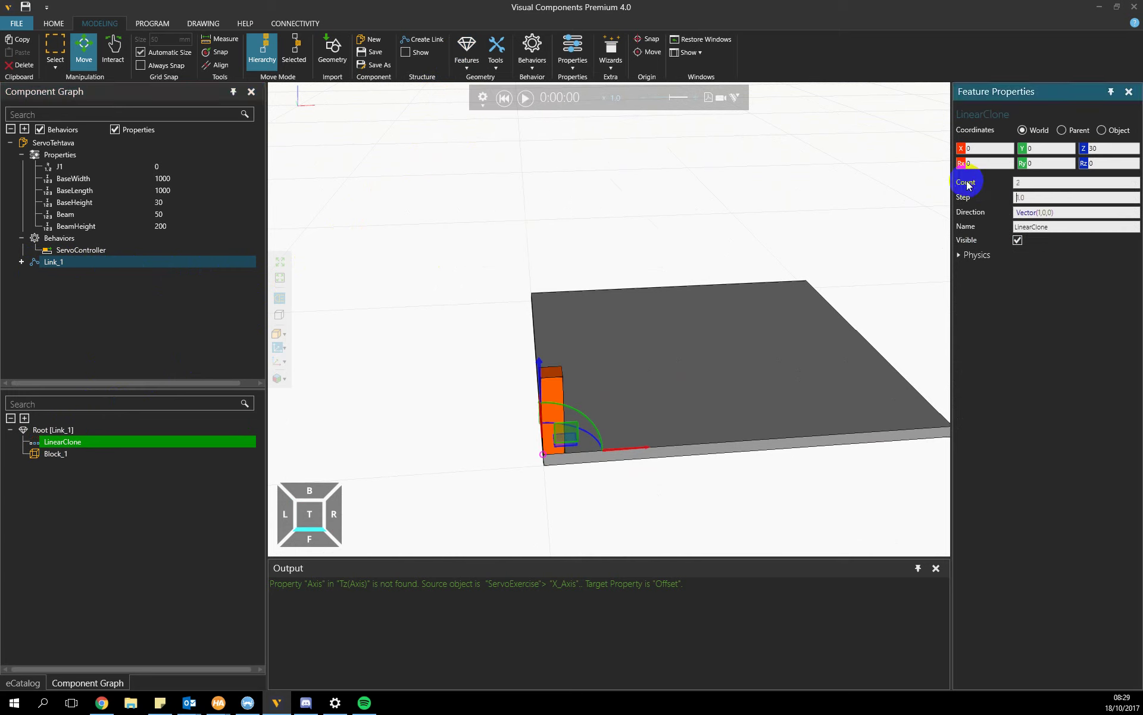
key("Tab")
type("BaseLength")
key("Right")
key("Right")
key("Right")
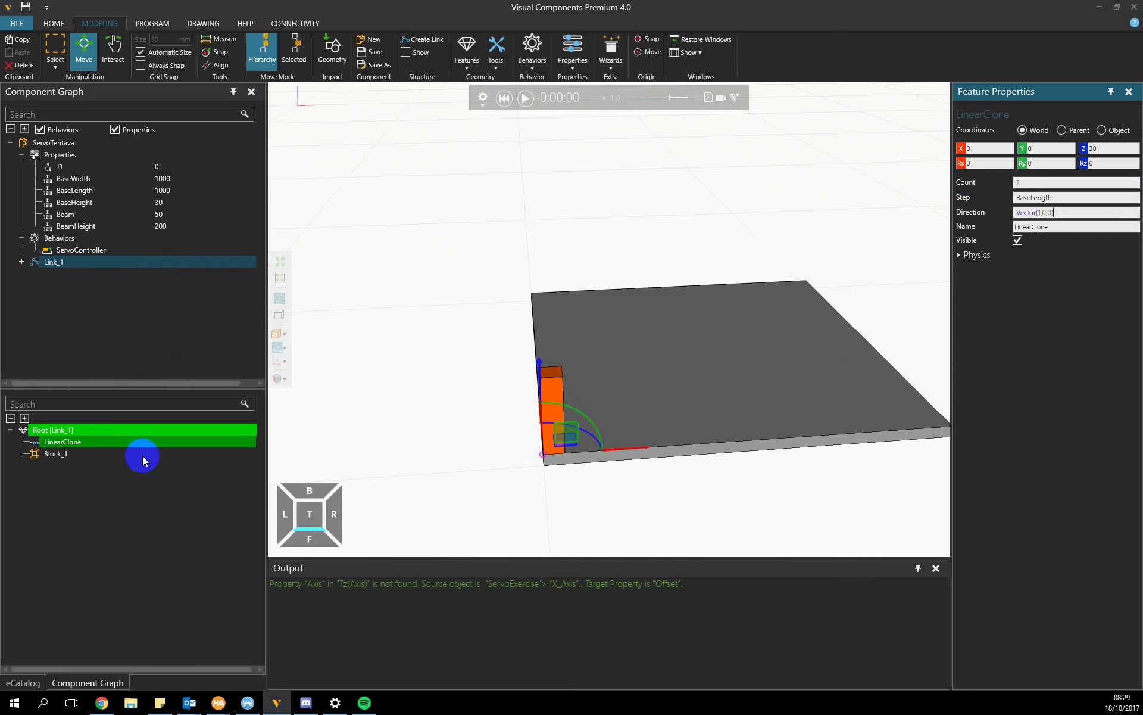
left_click_drag(45, 454, 60, 441)
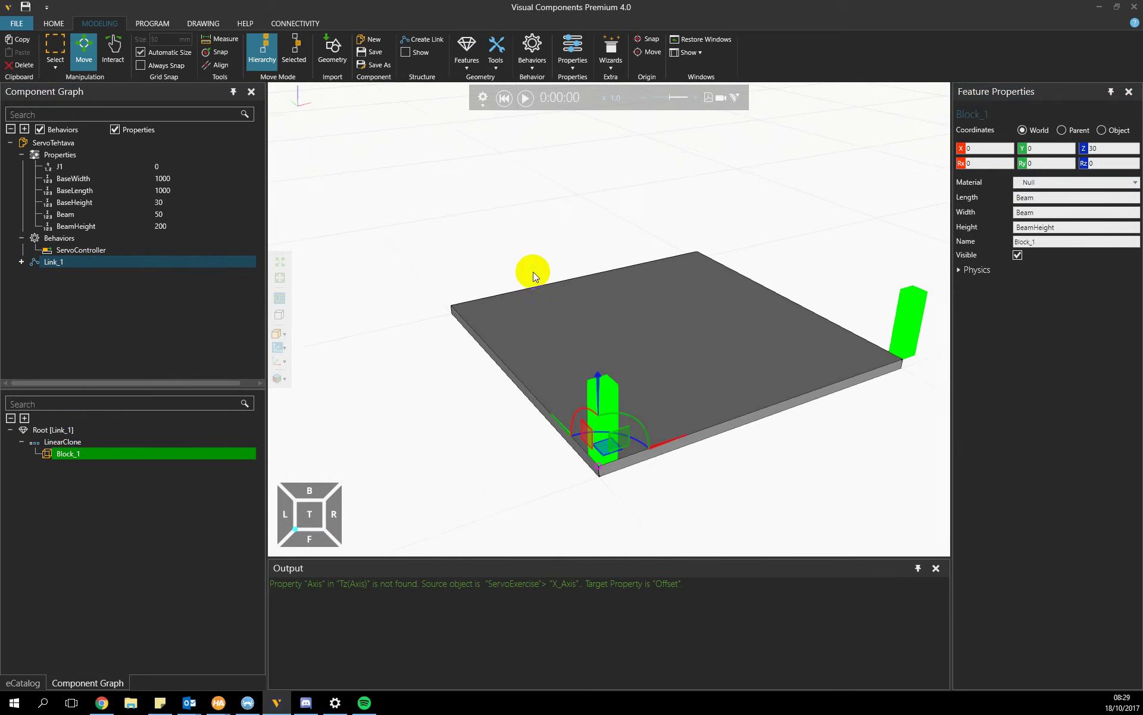
Step: Change the linear clone's step to BaseLength-Beam to keep the cloned beam within the base plate
left_click(82, 441)
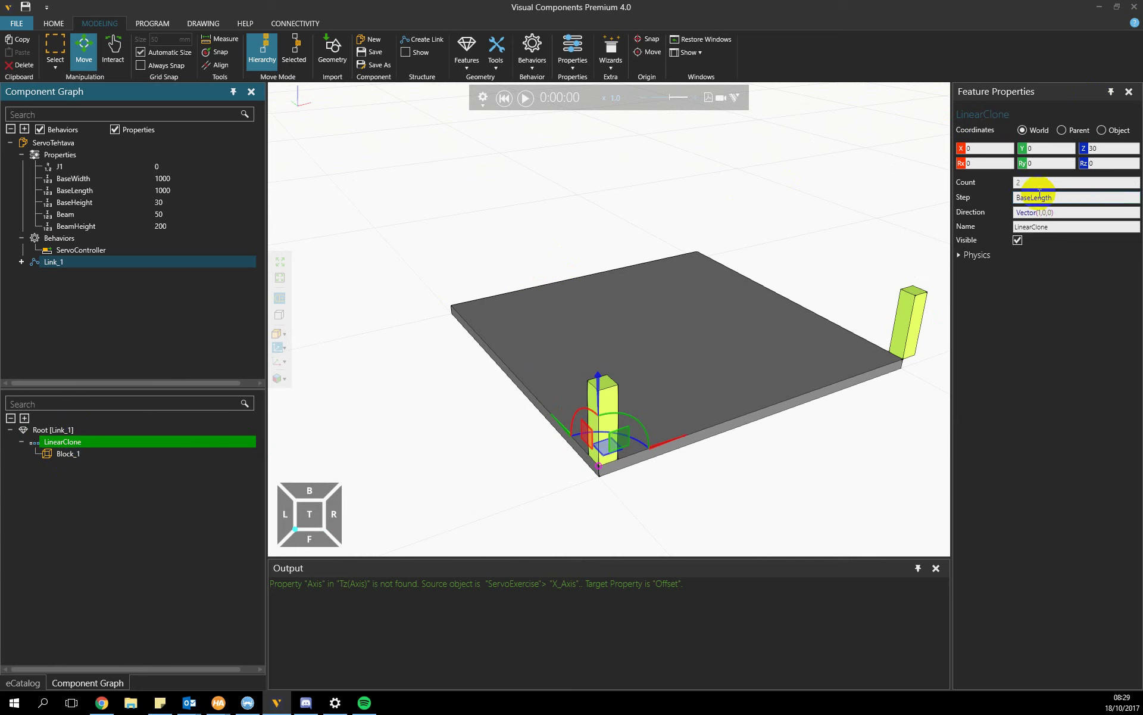
left_click(1081, 195)
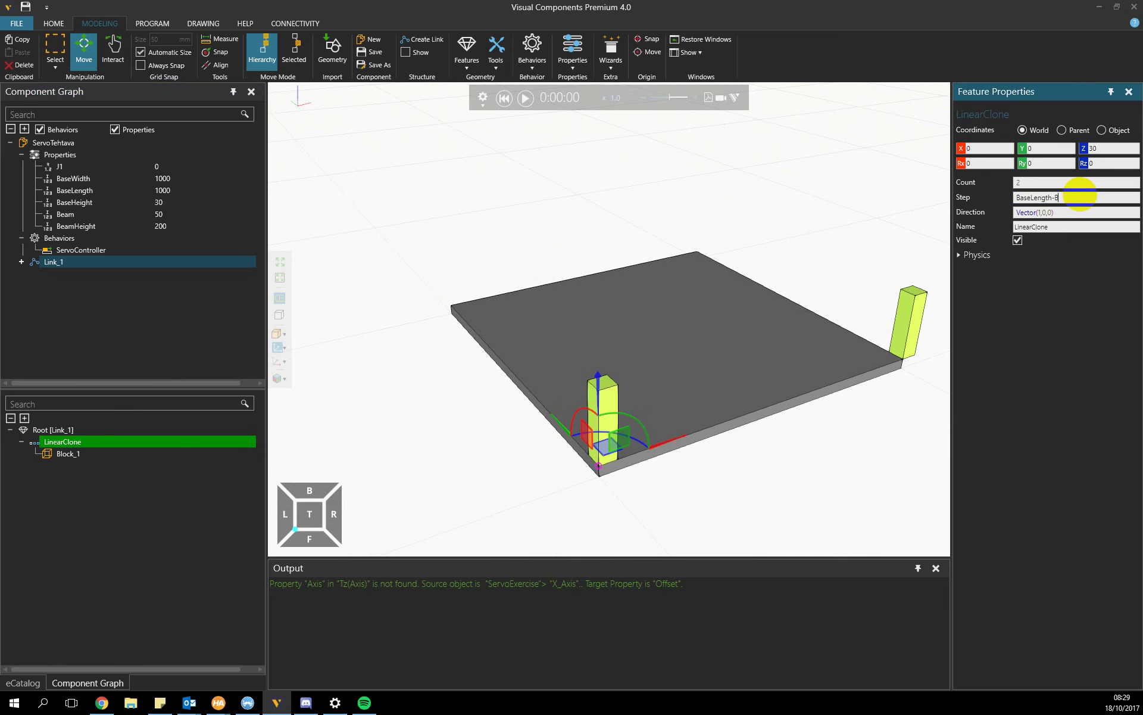
left_click(1004, 221)
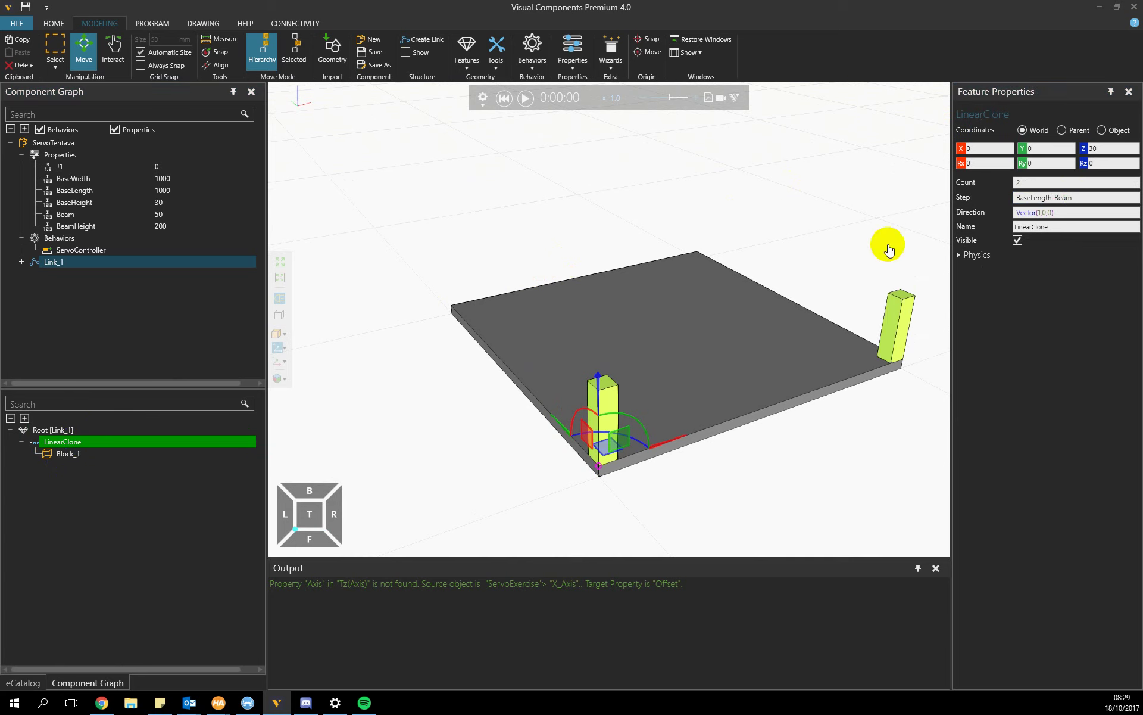
Step: Add a Box feature to Link_1 for the crossbeam and set its length to BaseLength
right_click_drag(887, 244, 726, 208)
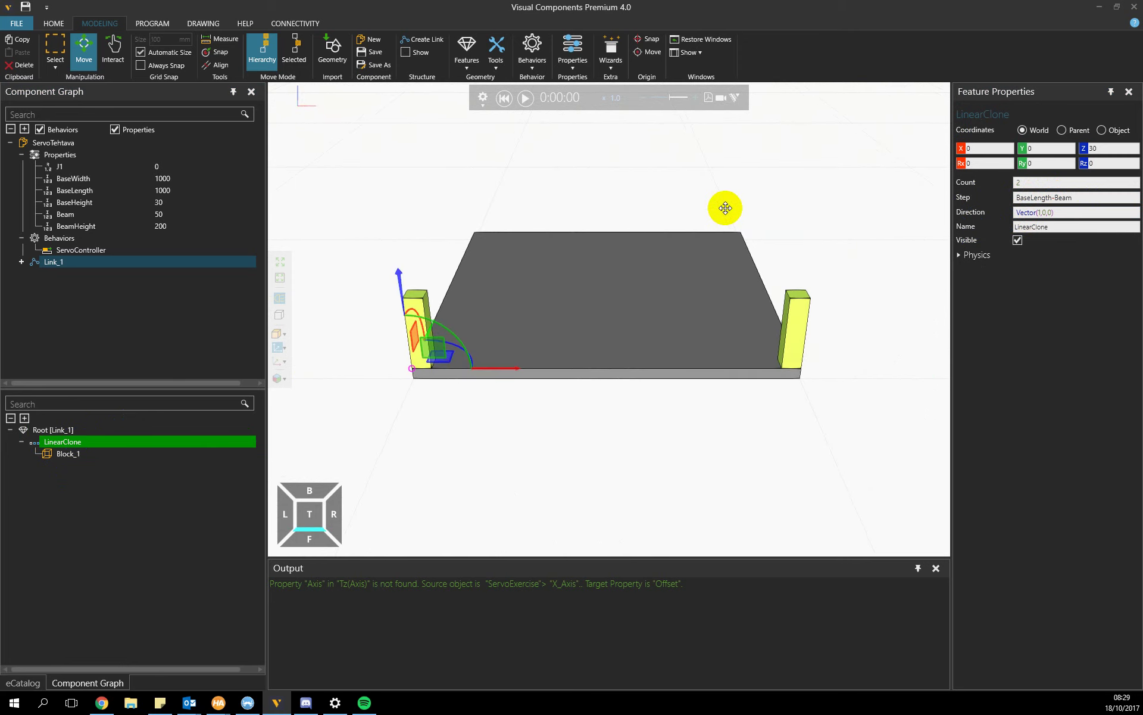
left_click_drag(1094, 198, 1015, 197)
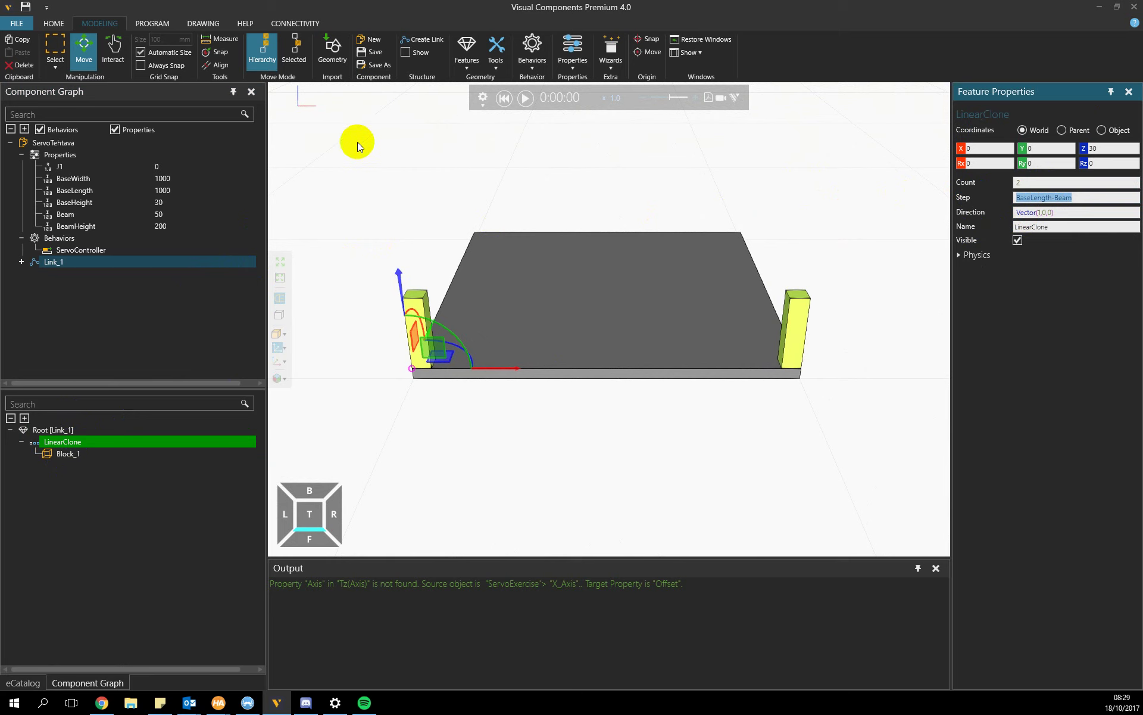
left_click(470, 48)
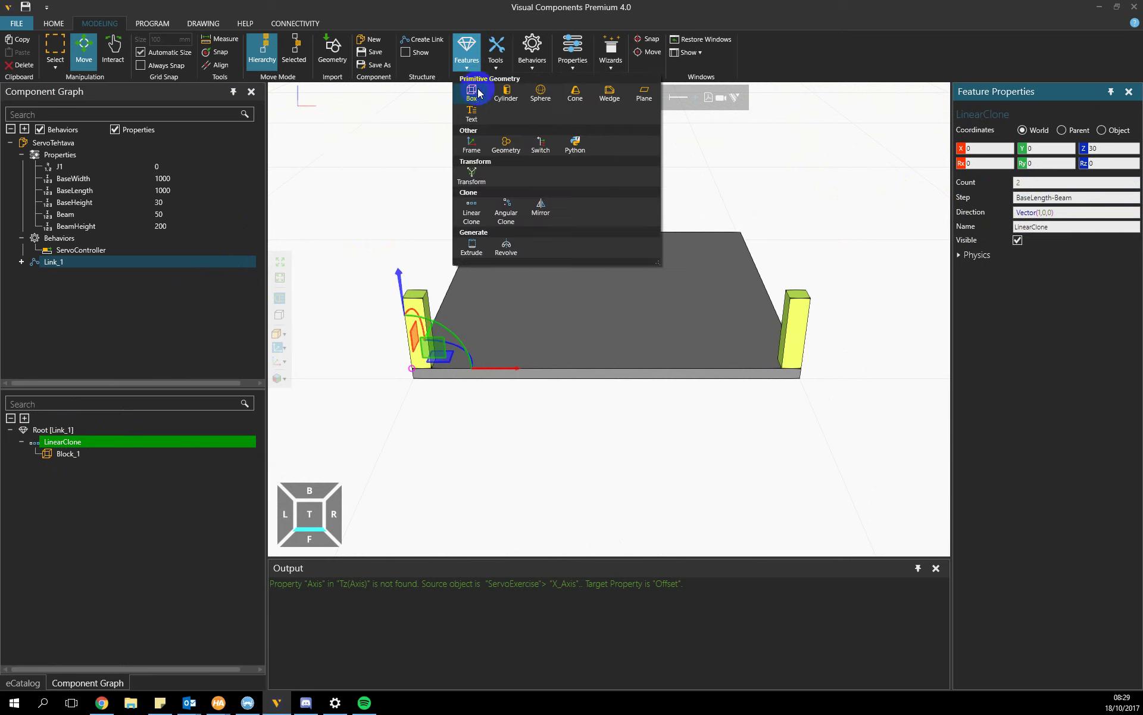
left_click(478, 93)
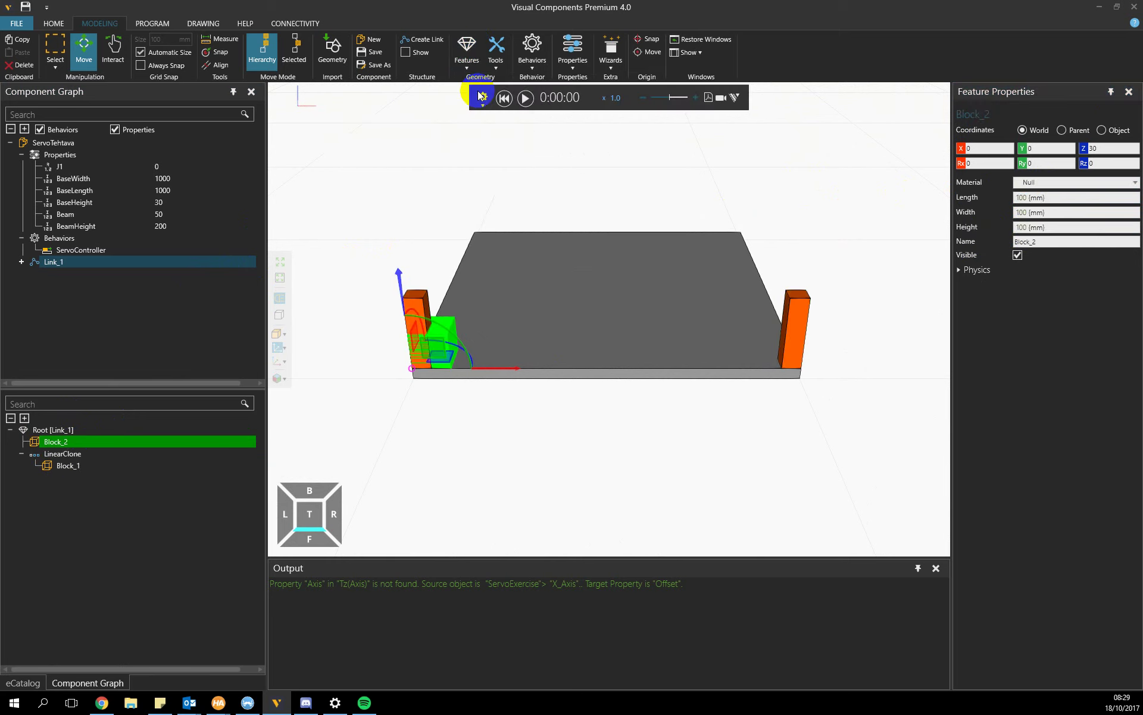
left_click(1052, 198)
type("BaseLength")
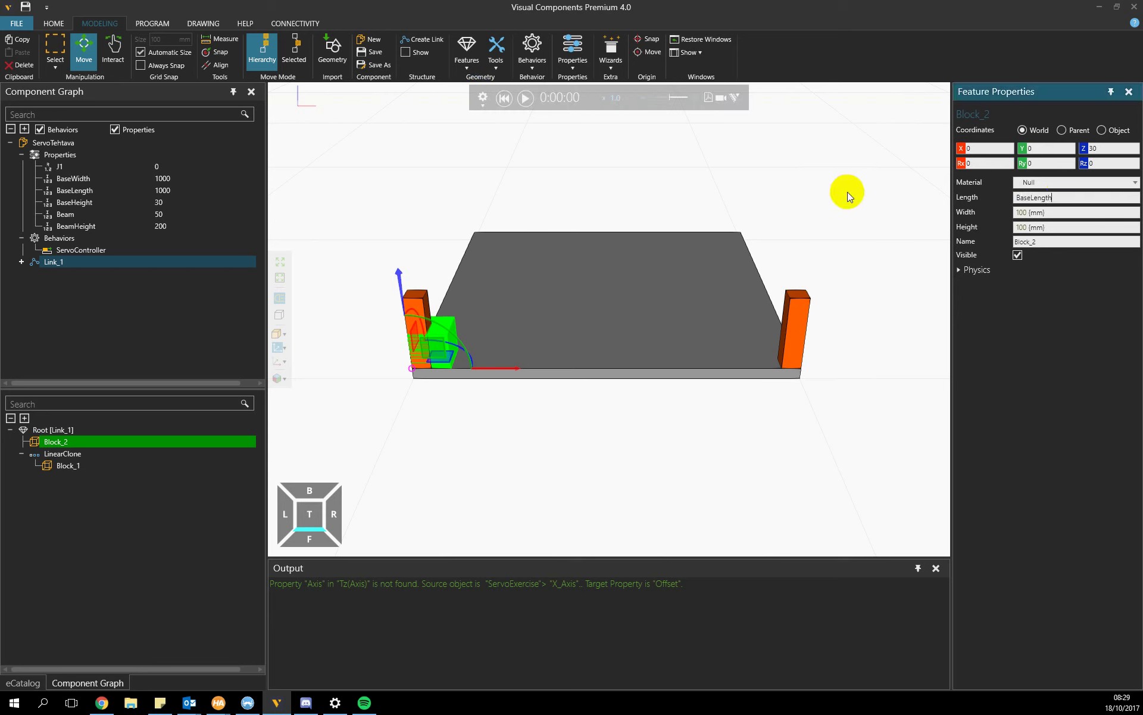
key("Return")
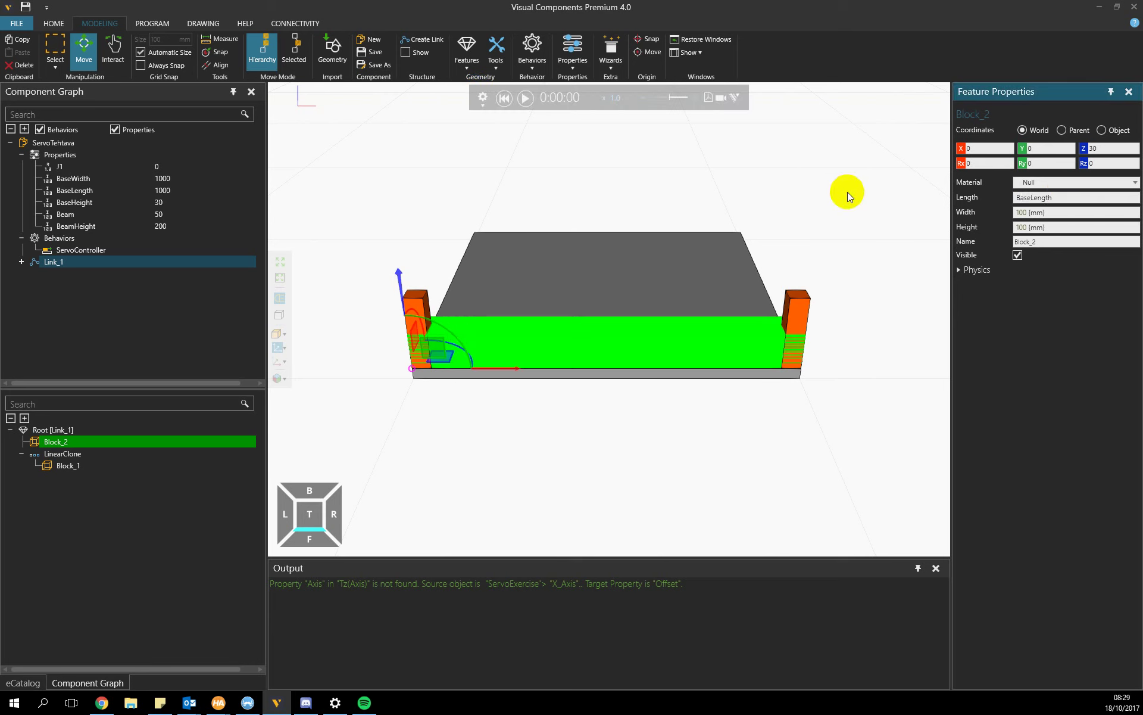
Step: Set both the width and the height of the crossbeam block to Beam
key("BackSpace")
key("BackSpace")
key("BackSpace")
key("BackSpace")
key("BackSpace")
key("BackSpace")
key("BackSpace")
type("Beam")
key("Tab")
key("ctrl+a")
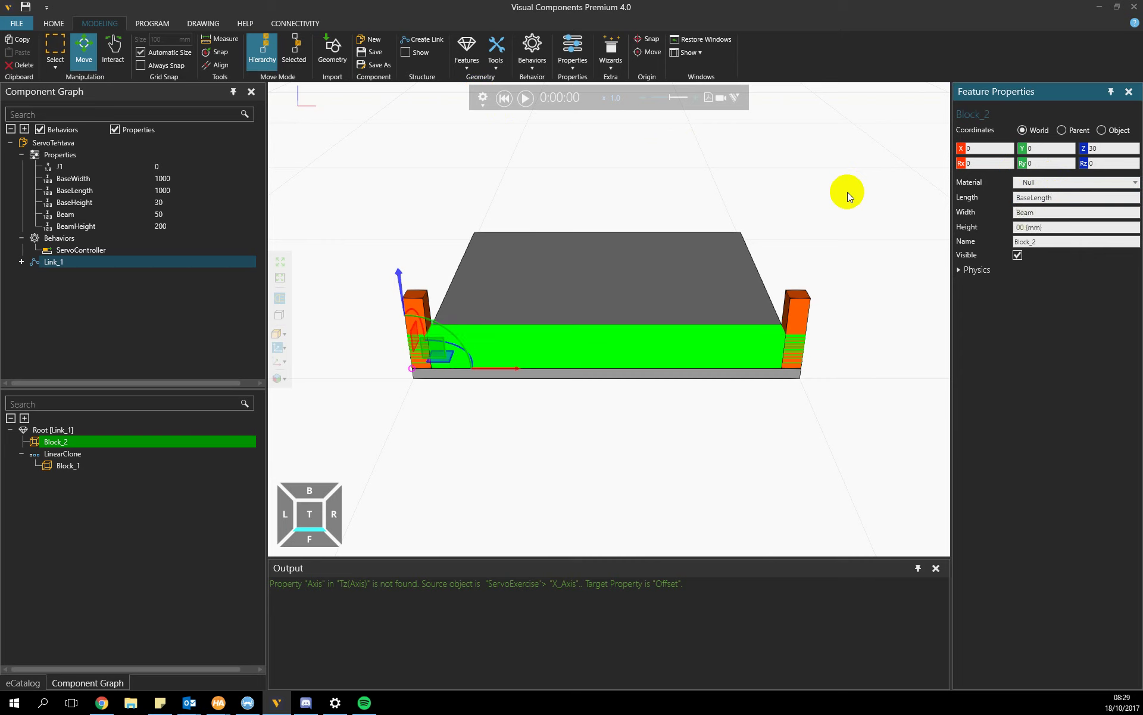
key("BackSpace")
type("Beam")
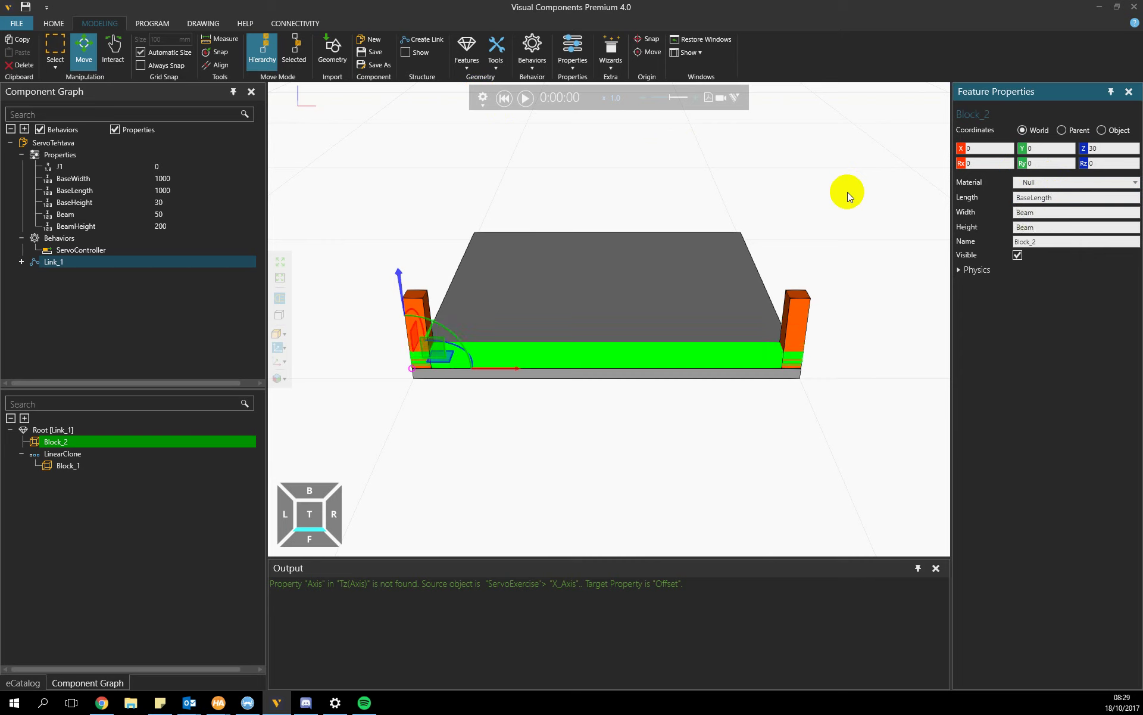
Step: Add a Transform feature to Link_1 with the expression Tz(BeamHeight)
left_click(466, 52)
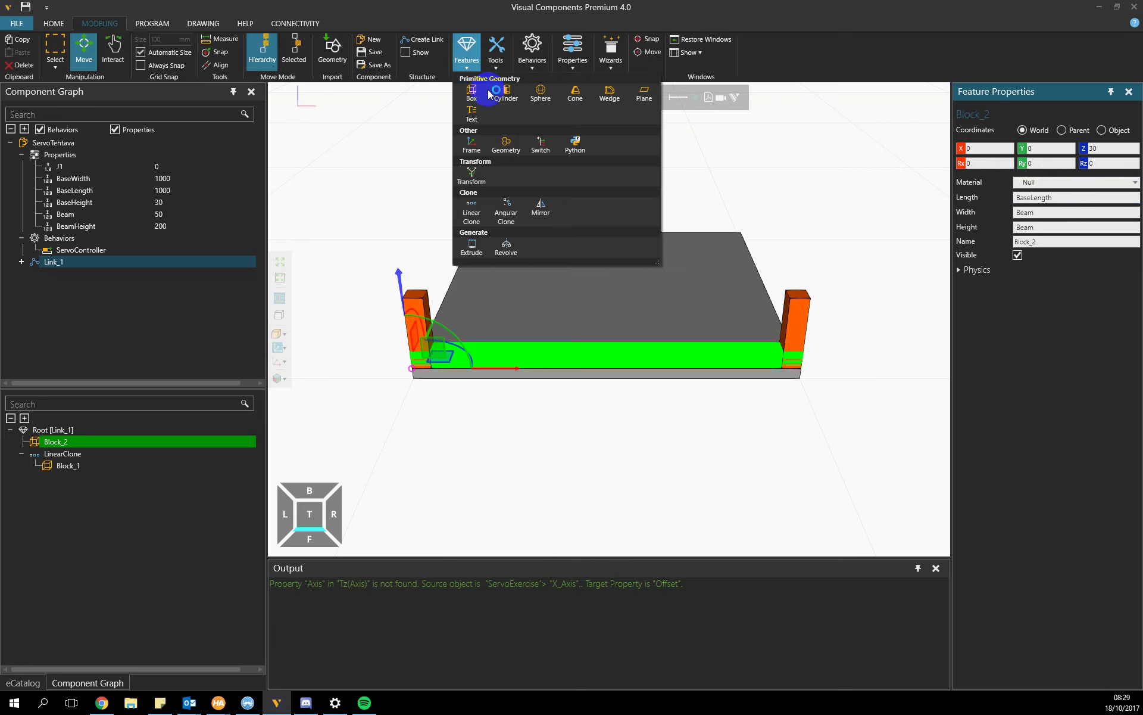
left_click(472, 173)
left_click(1048, 183)
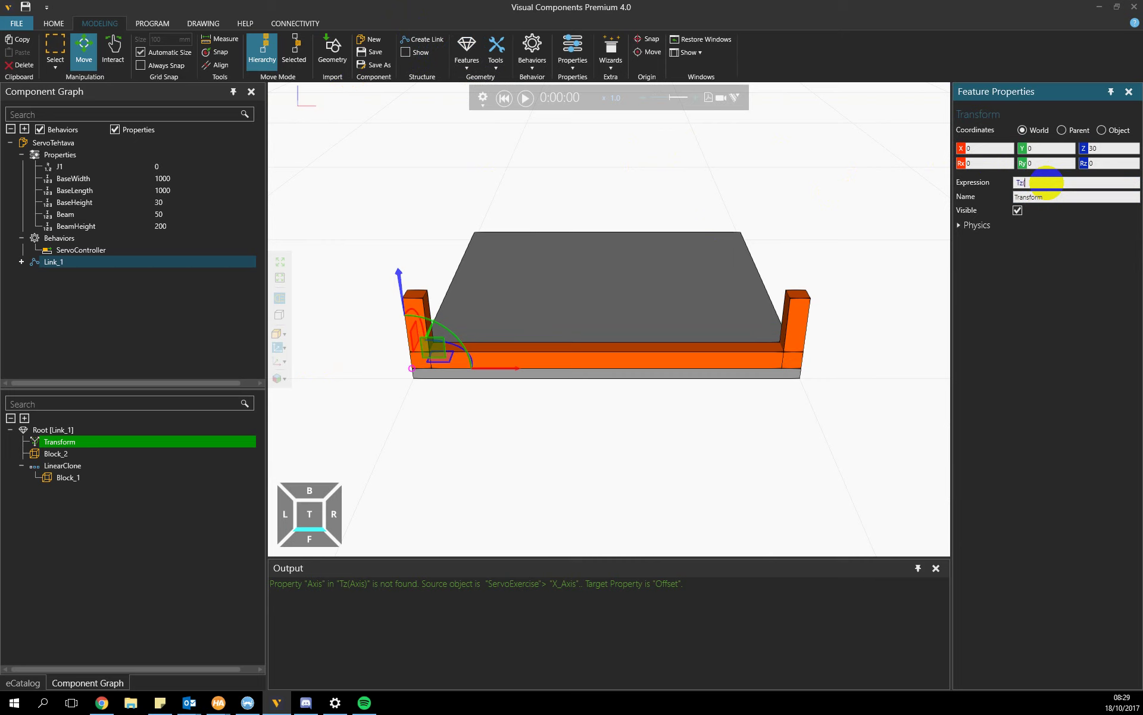
type("Tz(BeamHeight")
left_click_drag(124, 444, 75, 445)
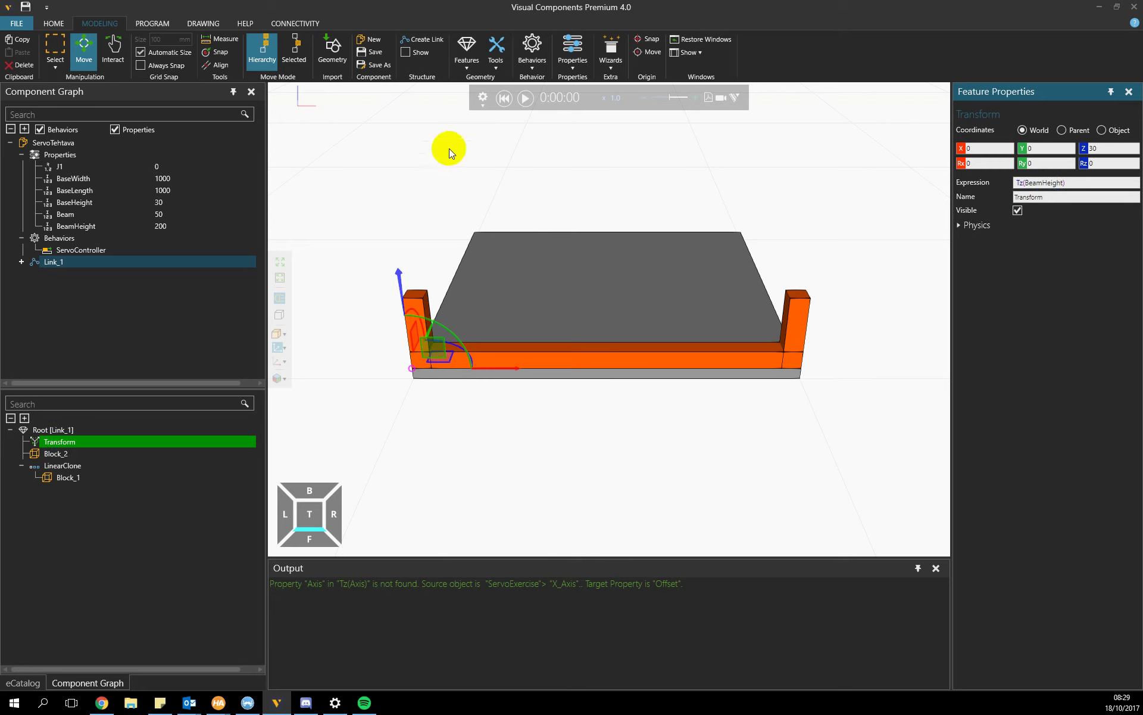
Step: Nest the crossbeam block under the Transform feature to raise it onto the two upright beams
left_click(468, 59)
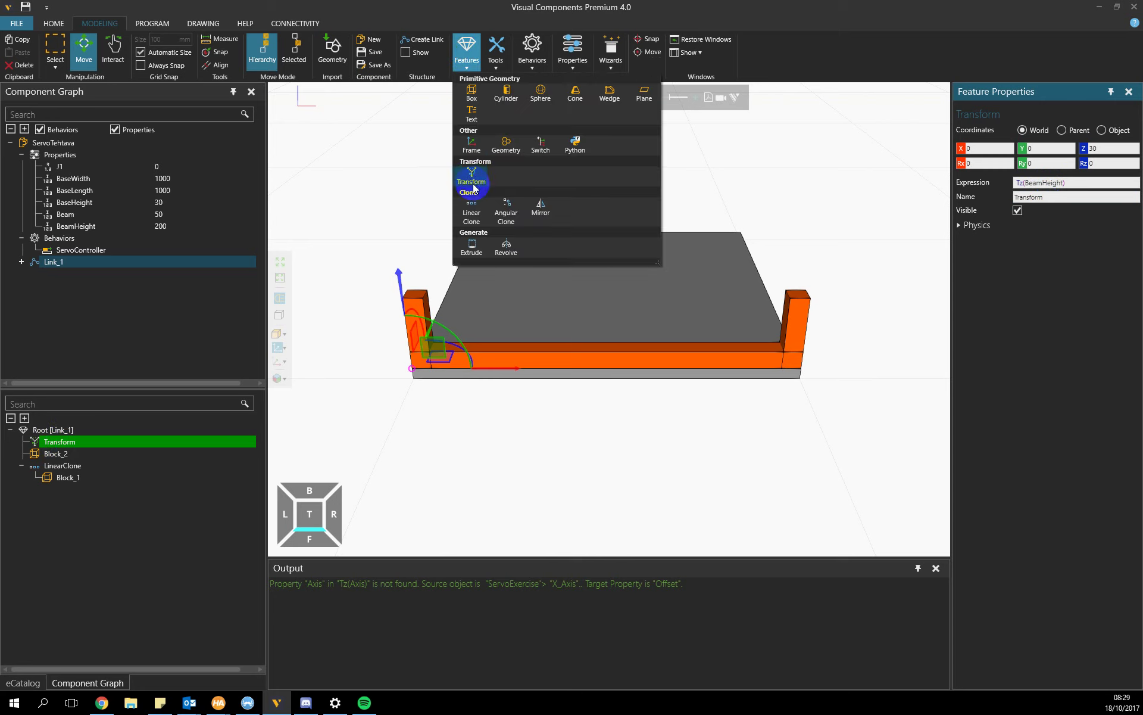
left_click(473, 138)
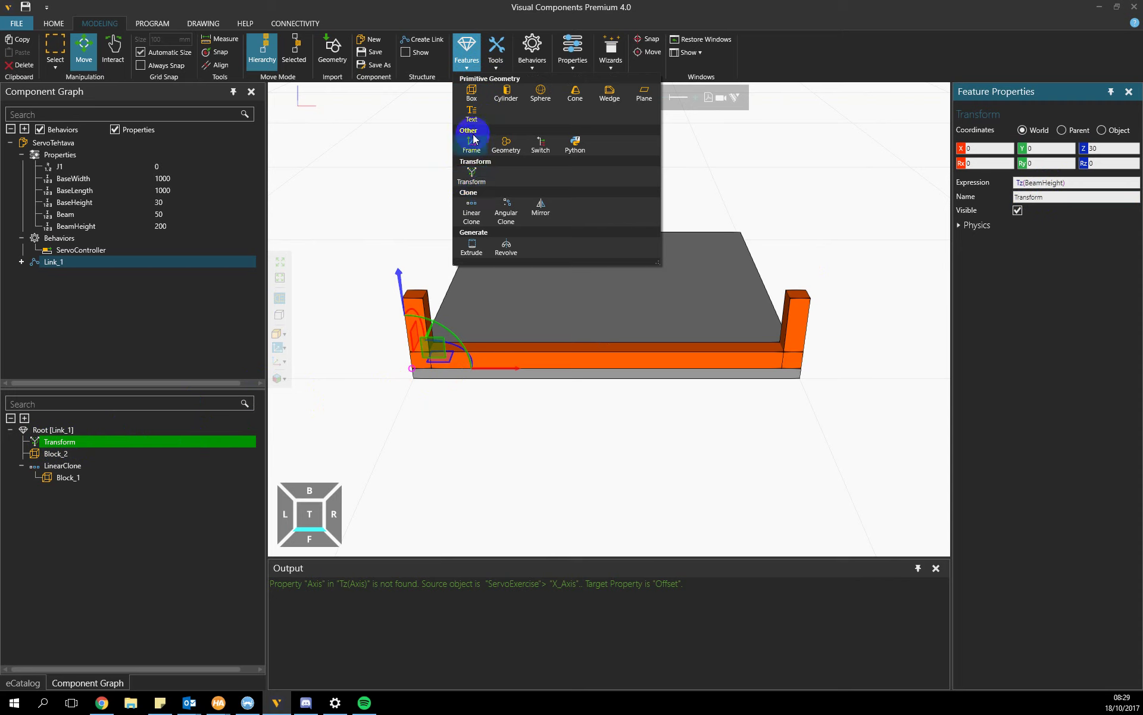
left_click(57, 452)
left_click_drag(59, 453, 65, 442)
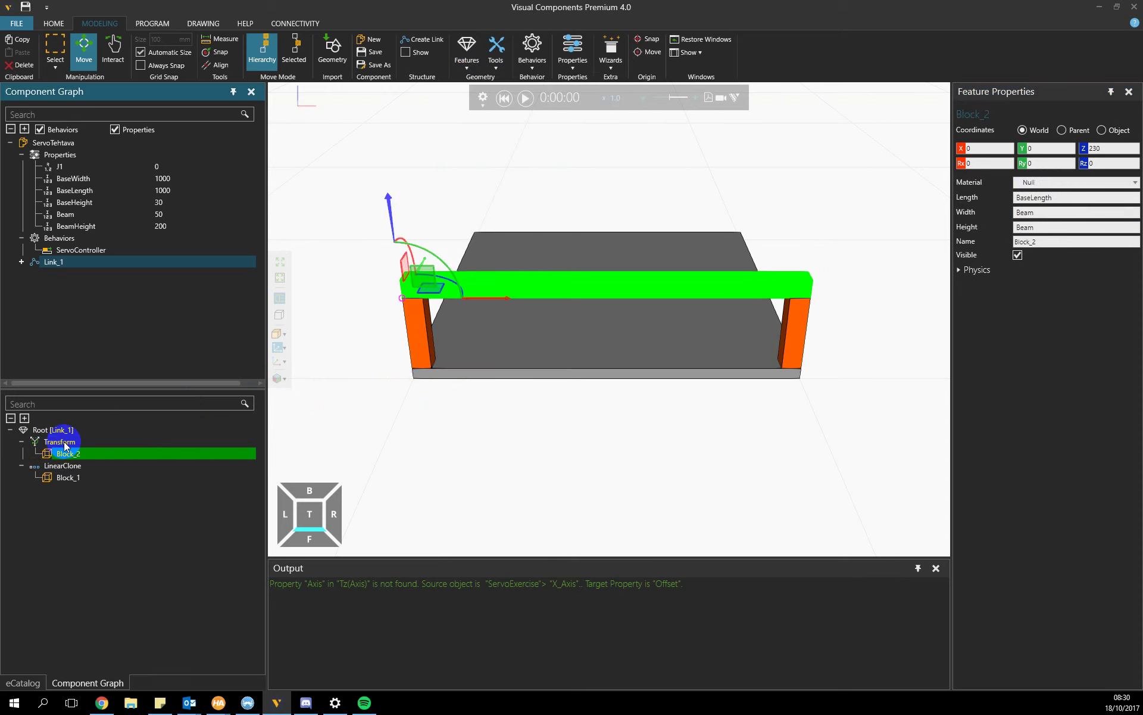
mouse_move(574, 345)
right_mouse_down()
mouse_move(641, 346)
mouse_move(590, 339)
mouse_move(596, 345)
right_mouse_up()
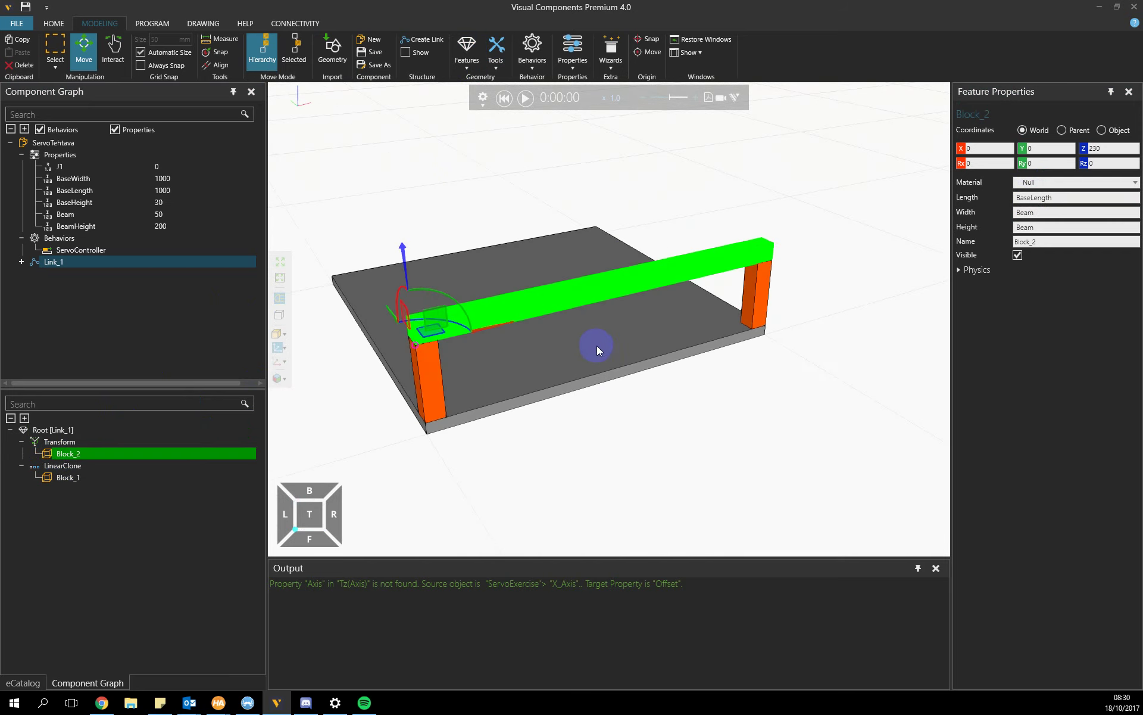
Step: Rename Link_1 to Y_Axis
left_click(102, 267)
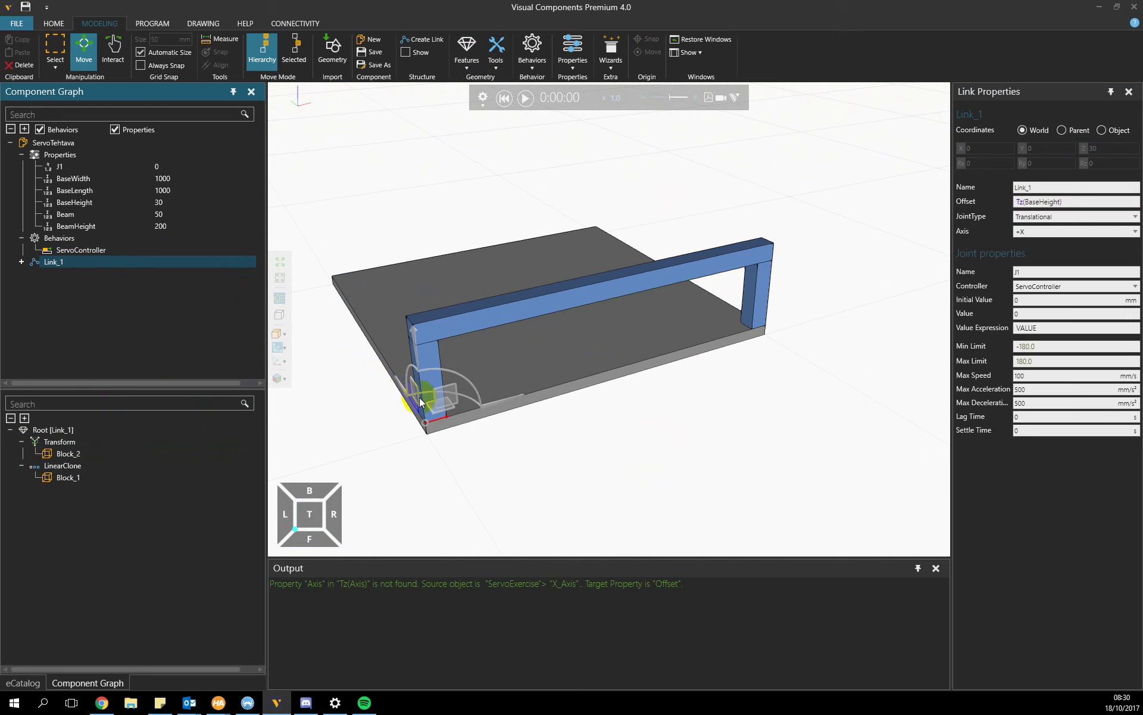
left_click(966, 186)
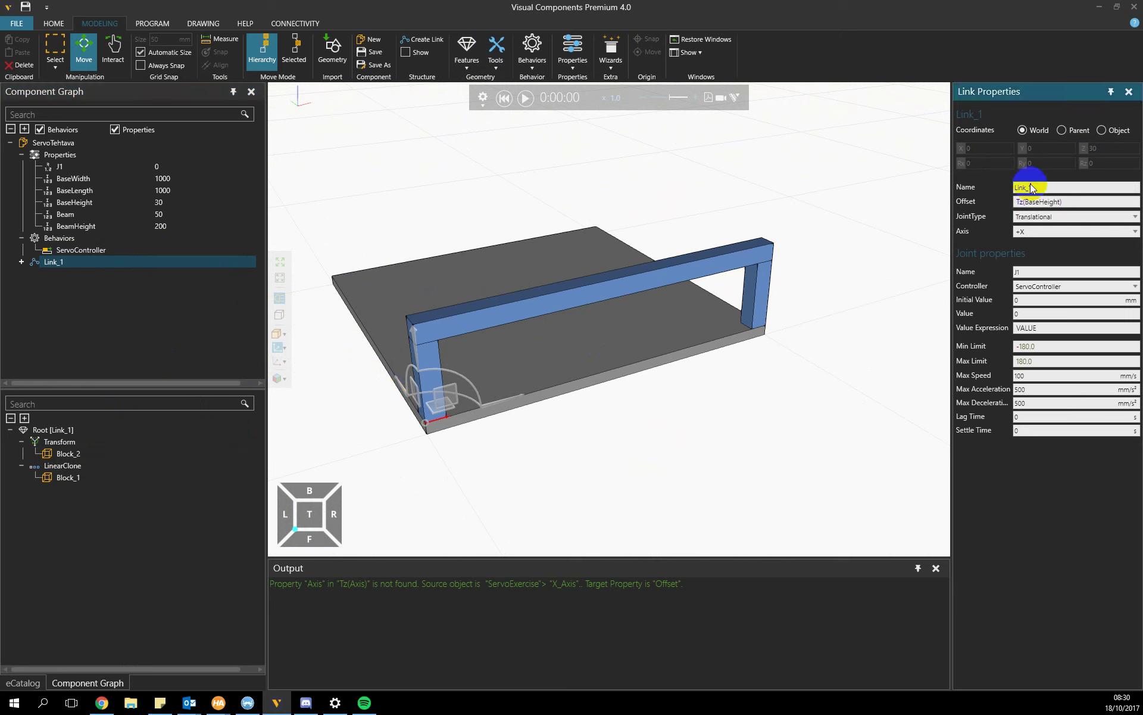
type("Y_Axis")
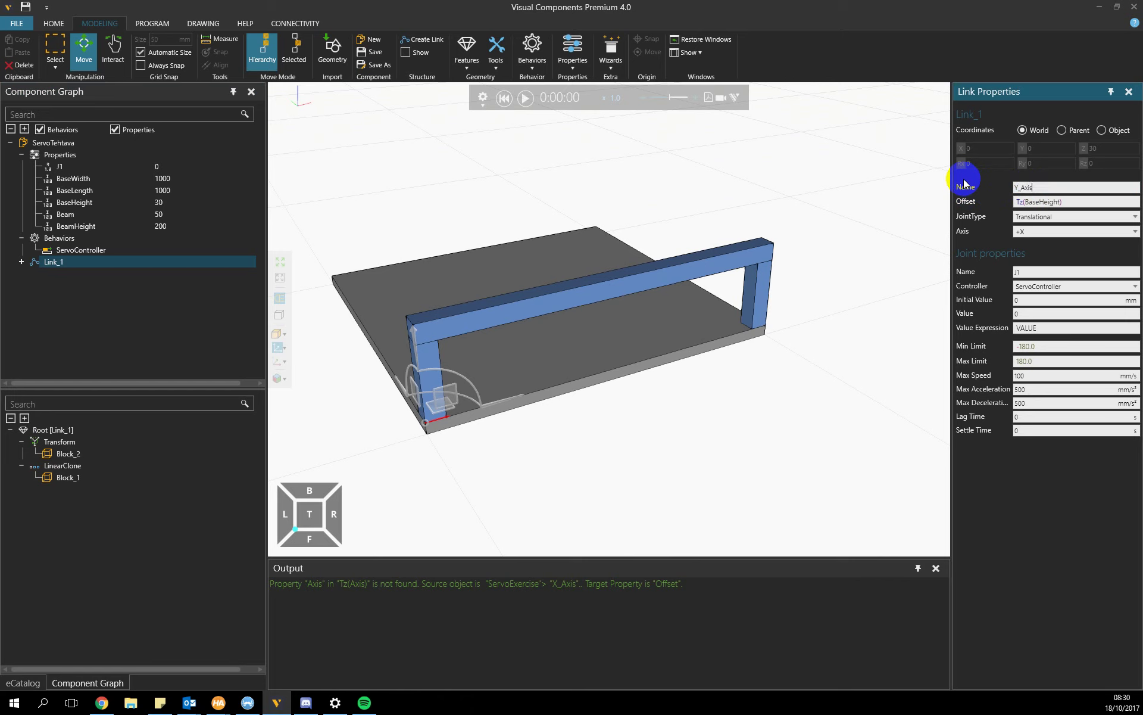
key("Return")
Step: Change the translation axis of the Y_Axis link to +Y
right_click_drag(653, 198, 661, 199)
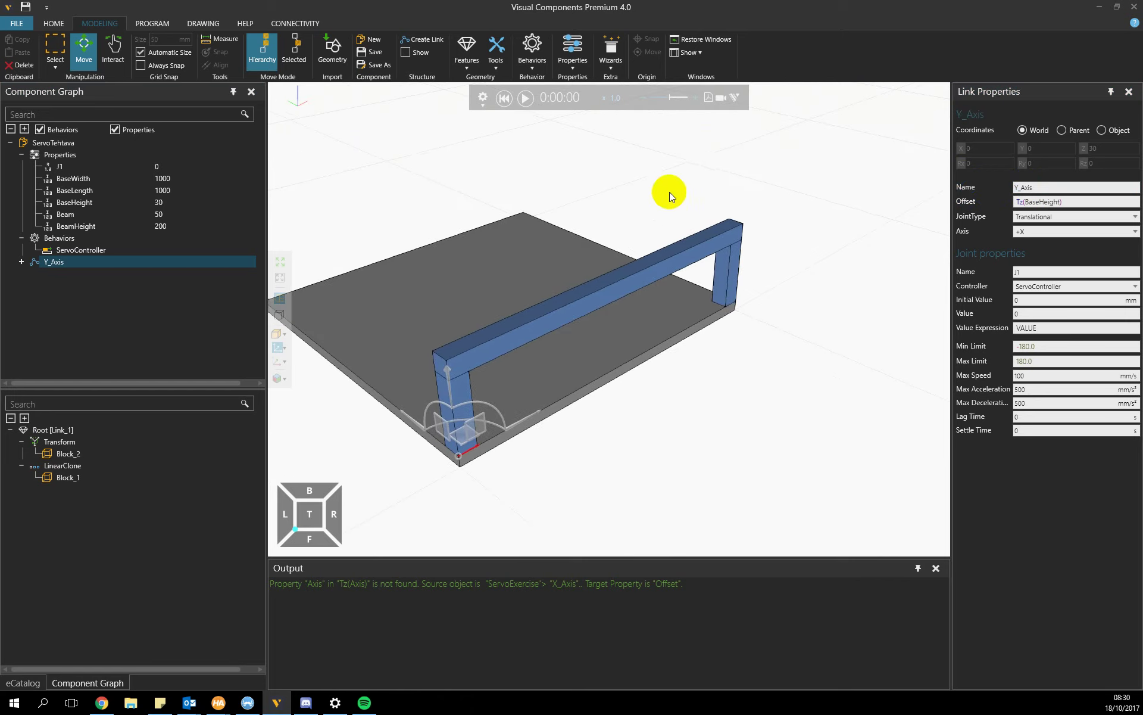
right_click_drag(585, 191, 637, 187)
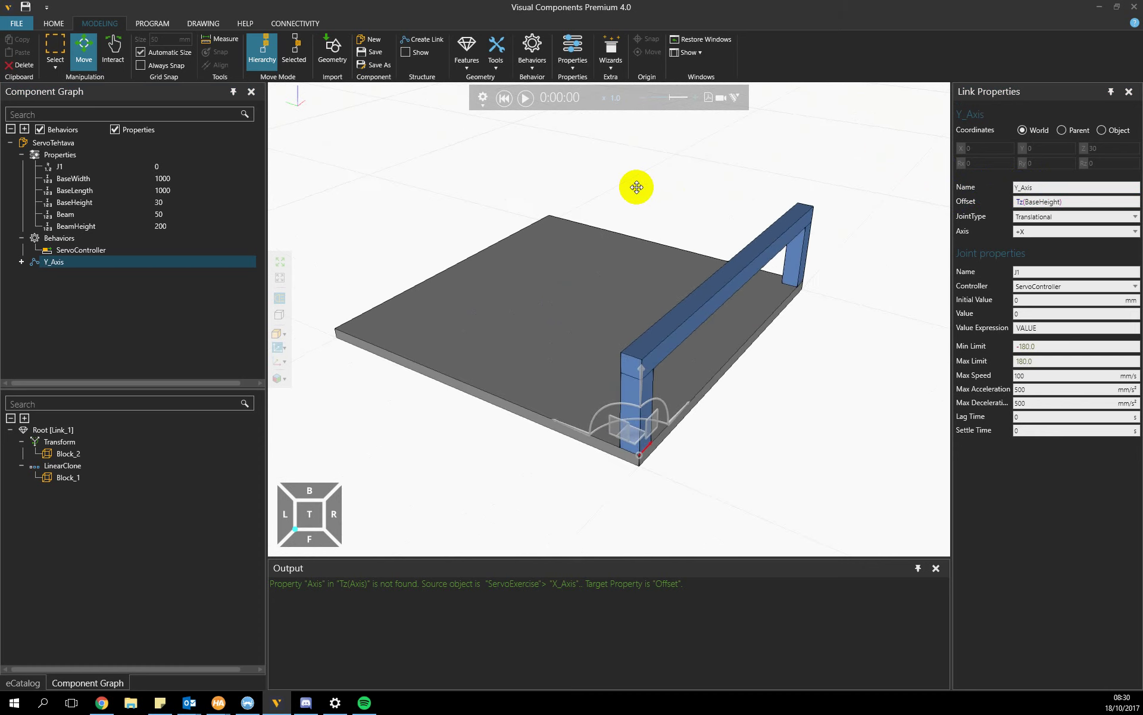
left_click(1097, 232)
left_click(1049, 269)
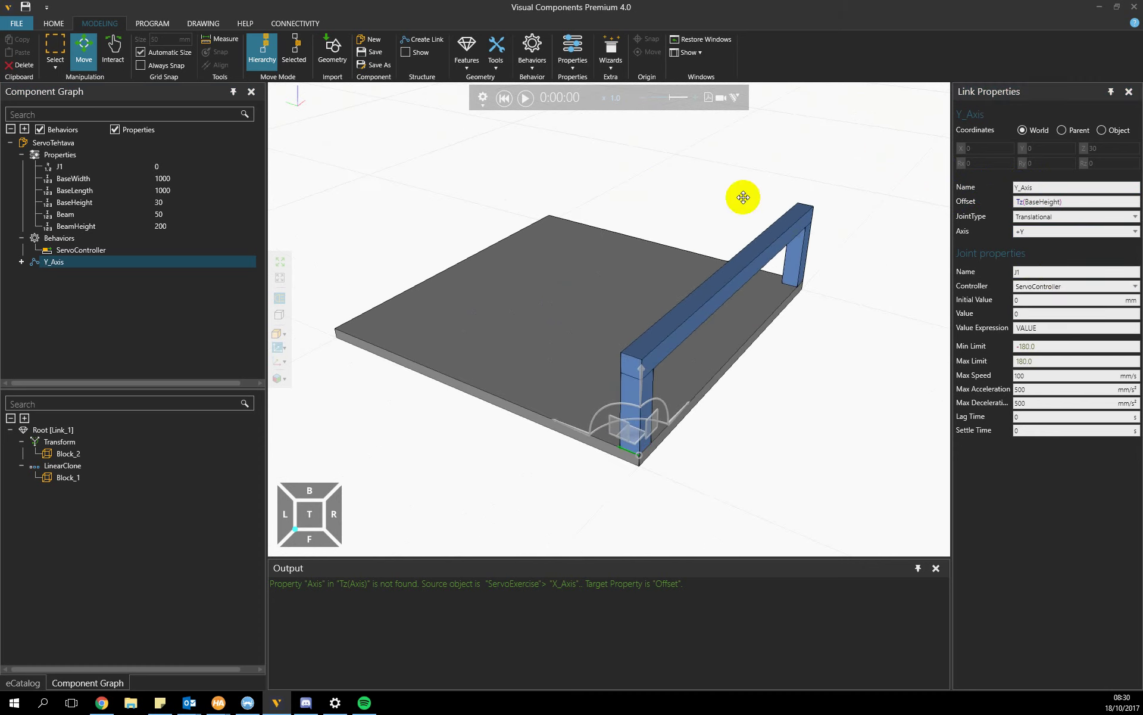
right_click_drag(743, 196, 685, 197)
Step: Try to move the Y_Axis link by setting its joint value to 500
left_click(106, 260)
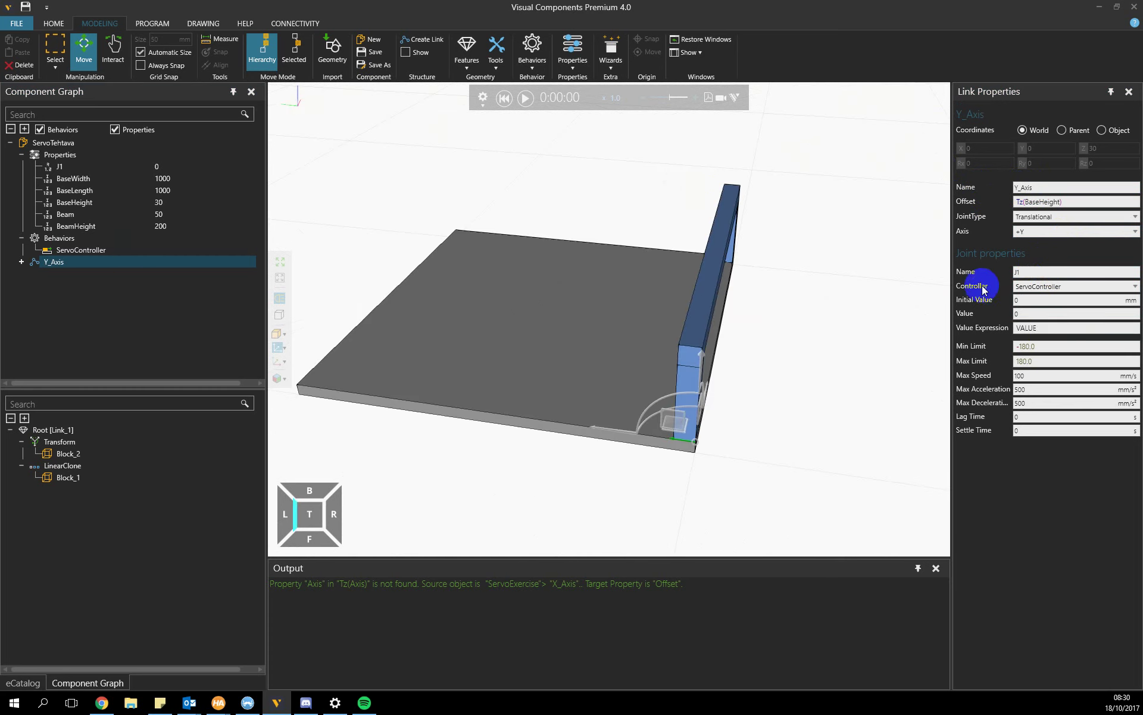
left_click(1037, 314)
type("500")
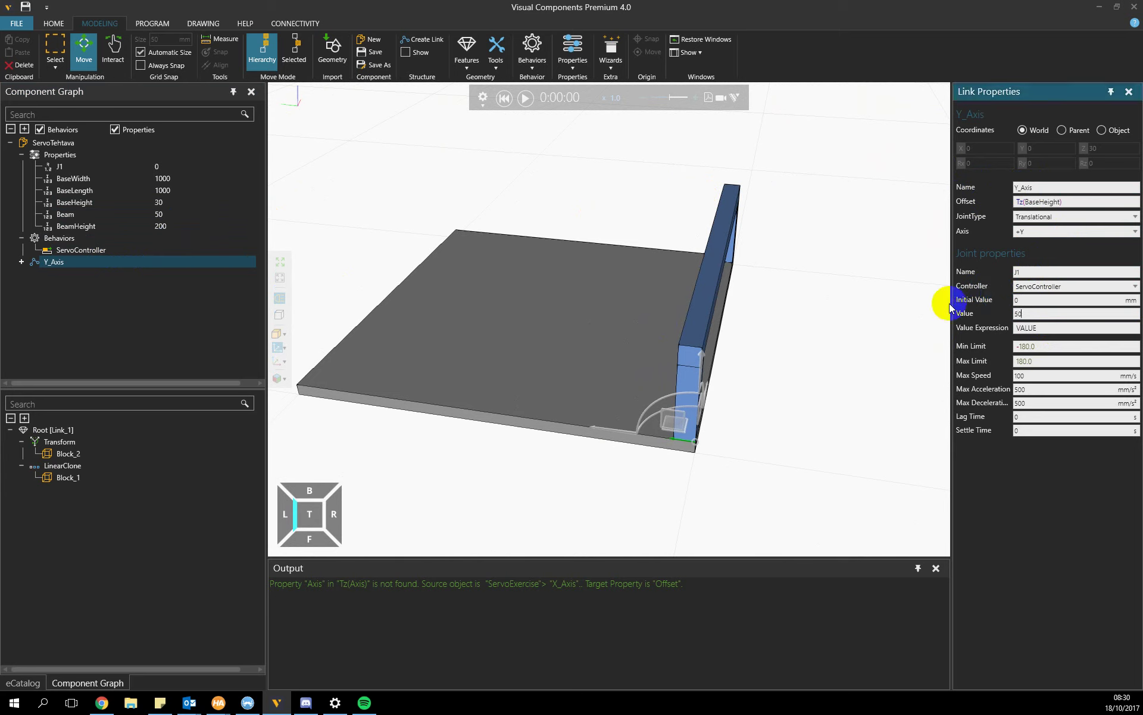
key("Return")
key("Escape")
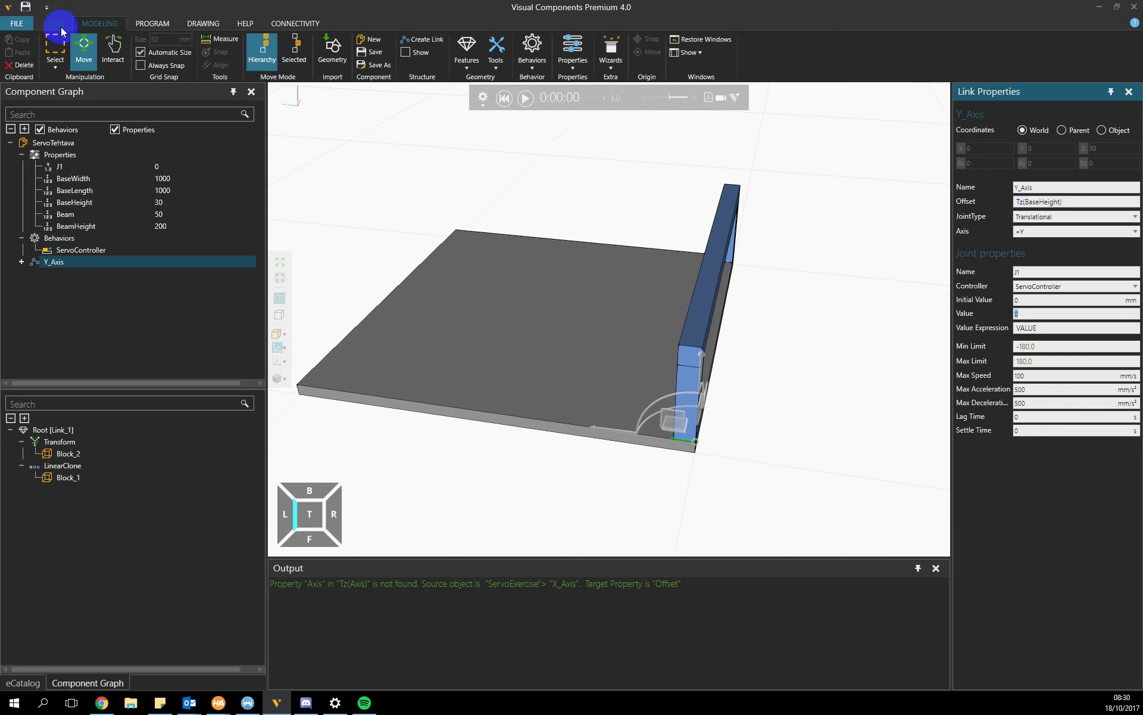
Step: Clear all messages from the output log
right_click(623, 596)
left_click(644, 598)
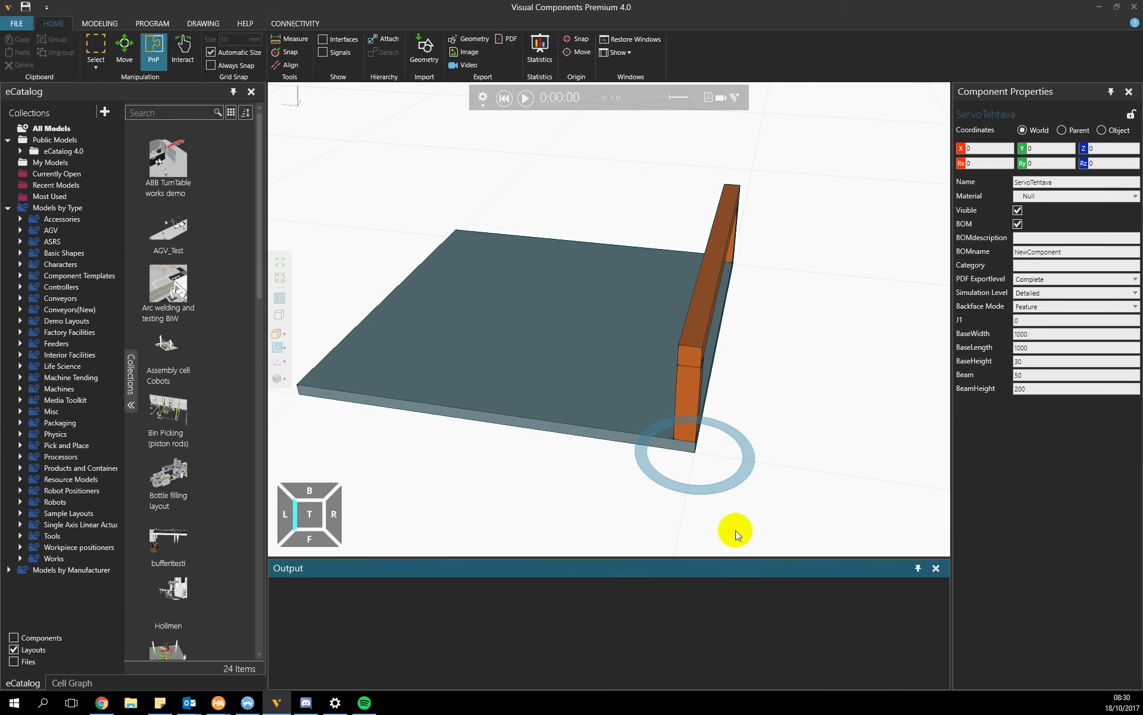
Step: Try to move the joint by setting the component's J1 property to 200
left_click(1027, 320)
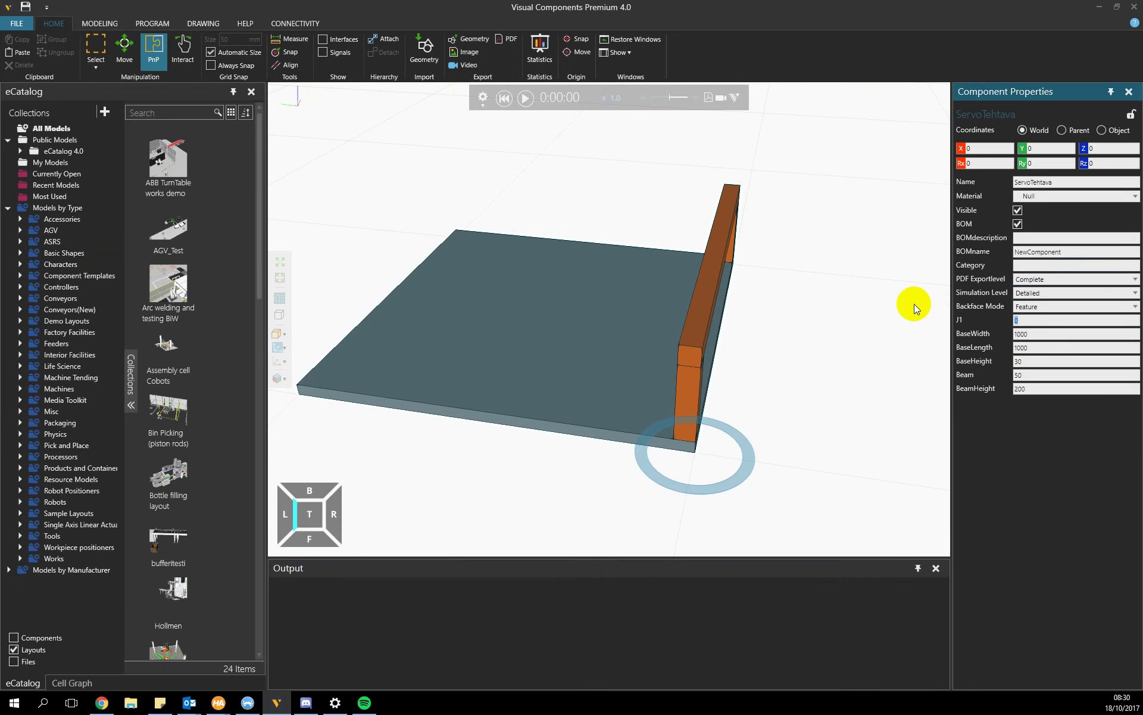
type("200")
key("Return")
key("Escape")
right_click_drag(821, 283, 758, 269)
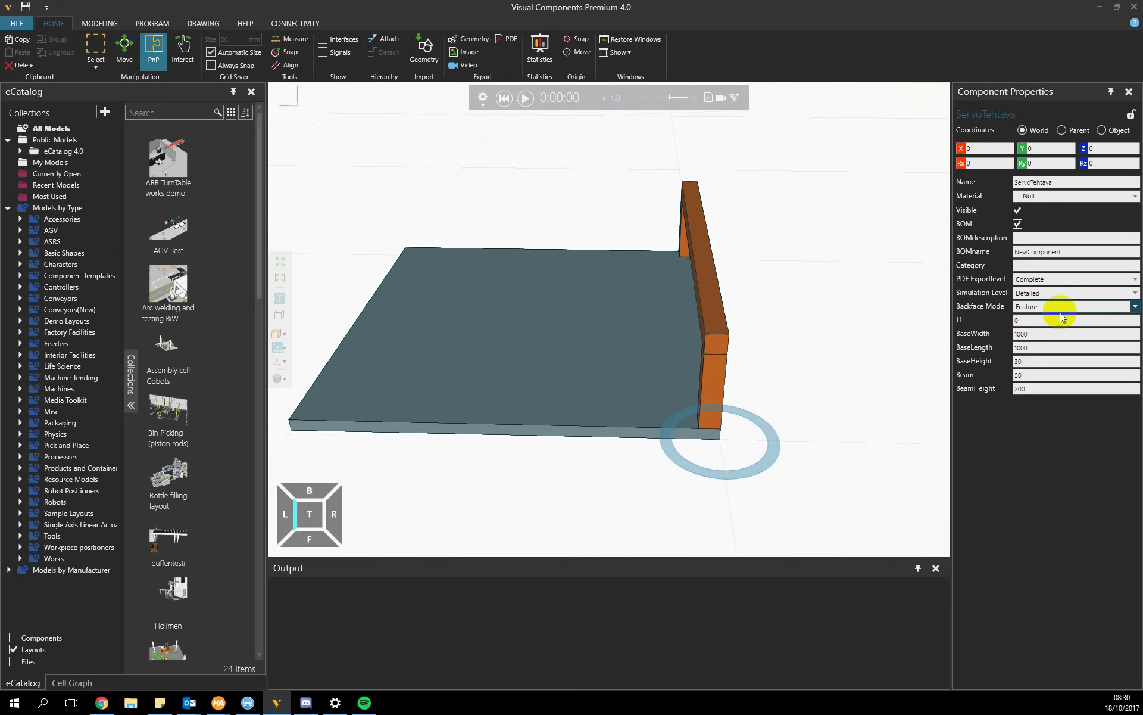
Step: Set the Y_Axis joint's minimum limit to 0 and its maximum limit to BaseWidth
left_click(102, 20)
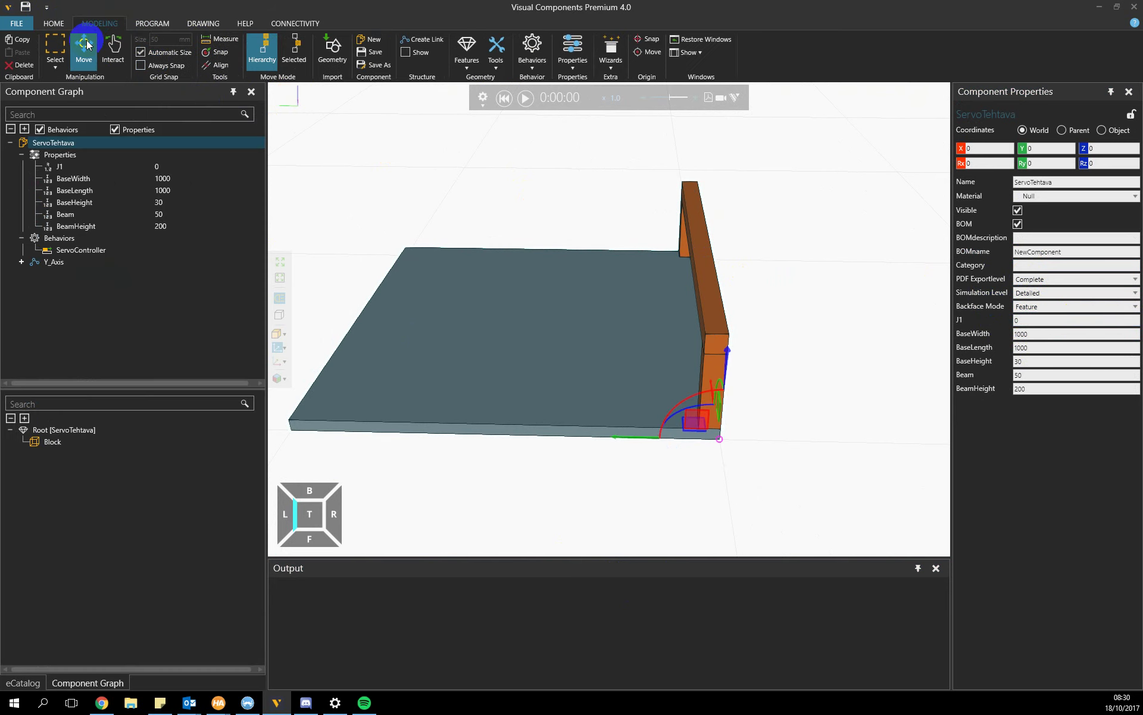
left_click(34, 263)
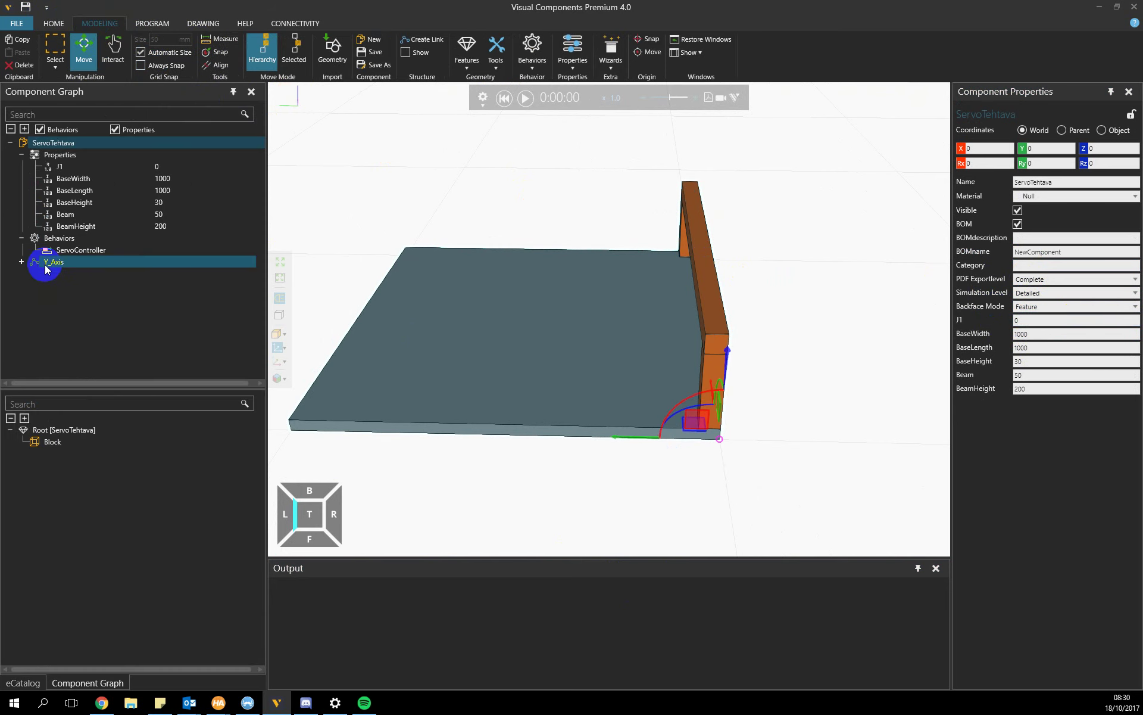
left_click(1012, 347)
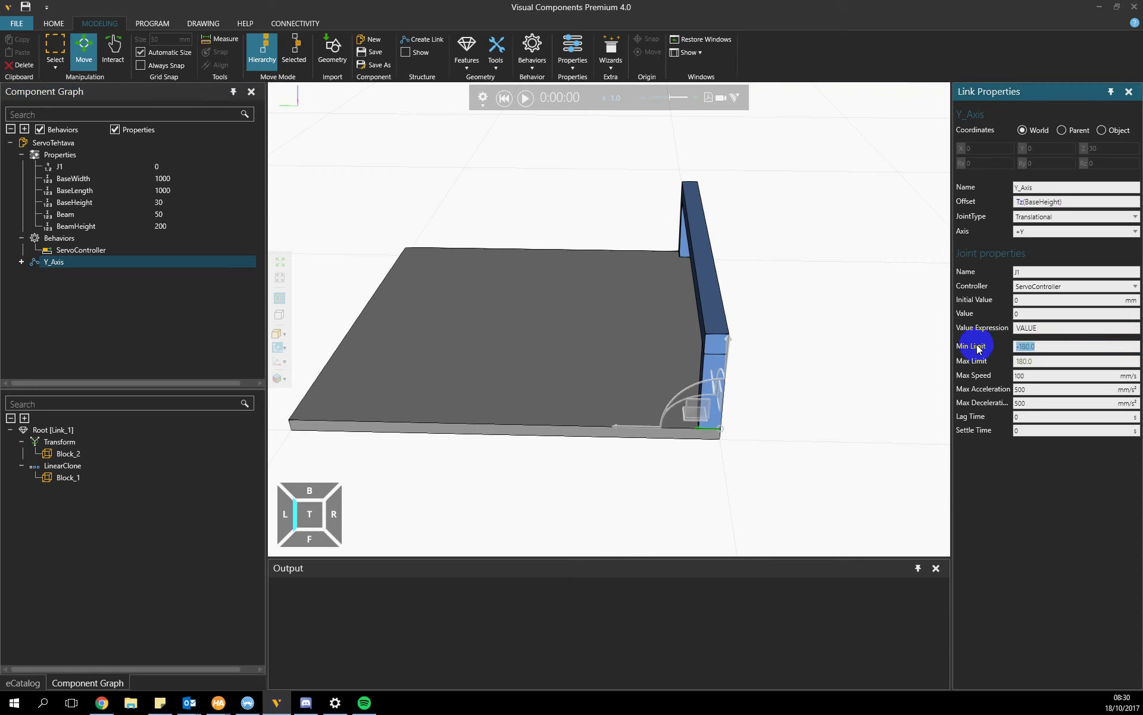
type("0")
left_click(1020, 361)
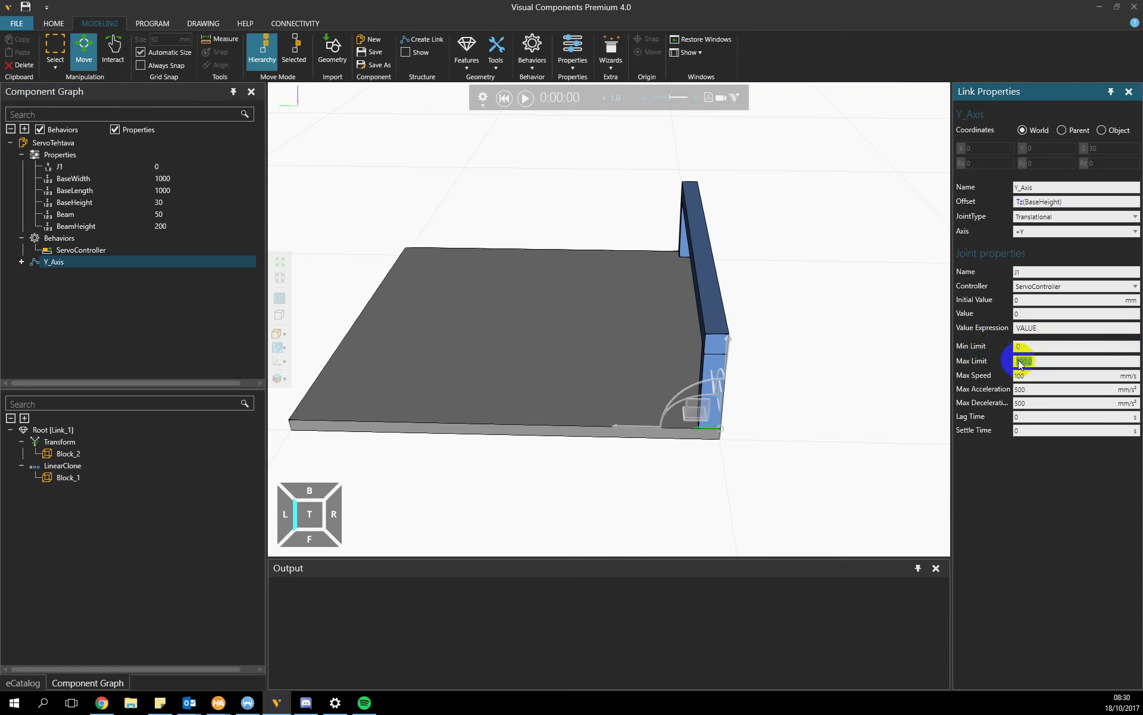
type("Ba")
type("seLen")
key("BackSpace")
key("BackSpace")
key("BackSpace")
type("Wi")
left_click(582, 8)
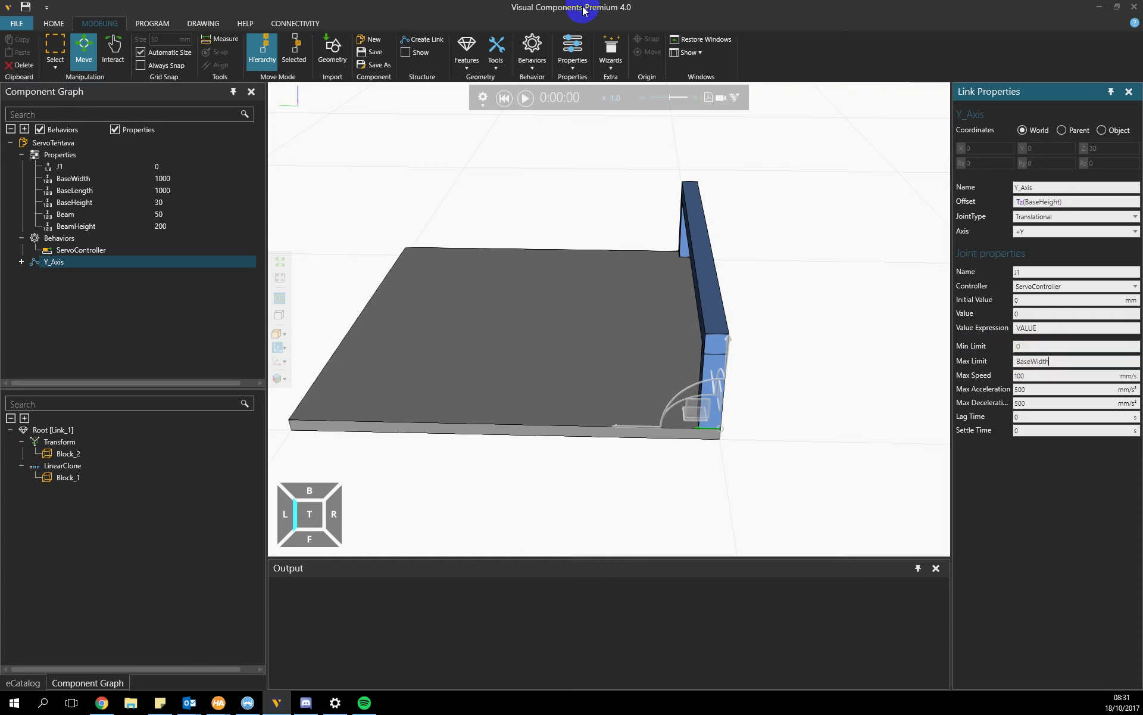
Step: Test the Y_Axis joint's travel by setting its value to 200, and return it to 0
left_click(1040, 313)
type("200")
key("Return")
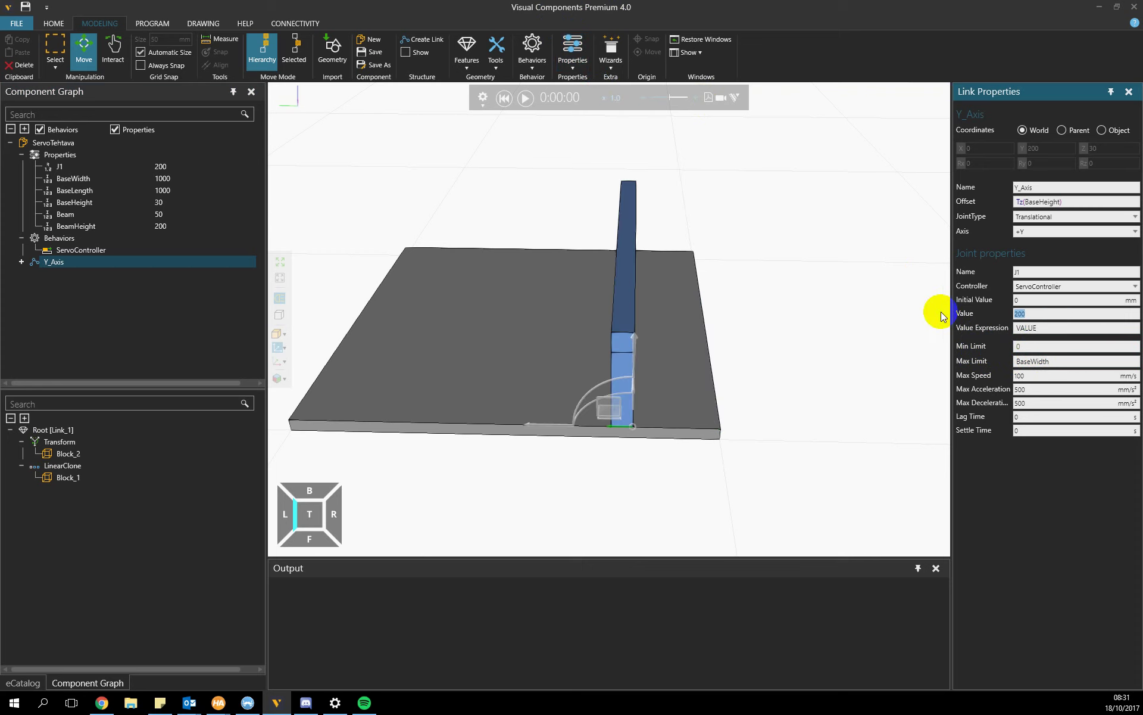
type("0")
key("Return")
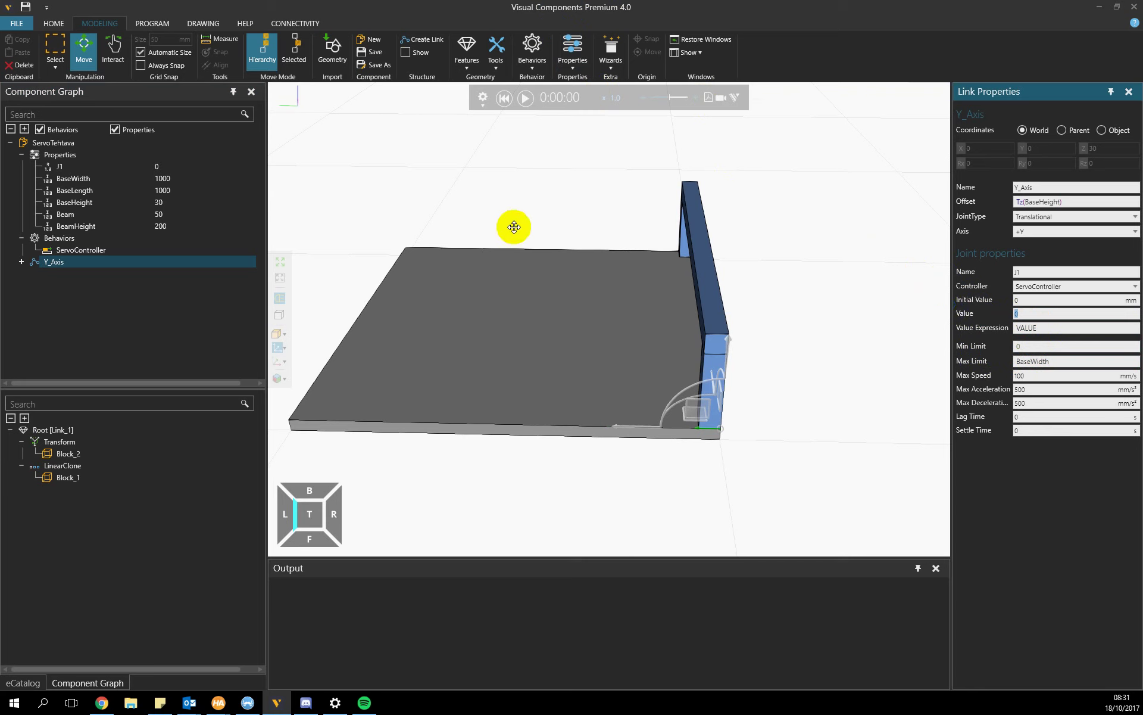
right_click_drag(513, 225, 589, 245)
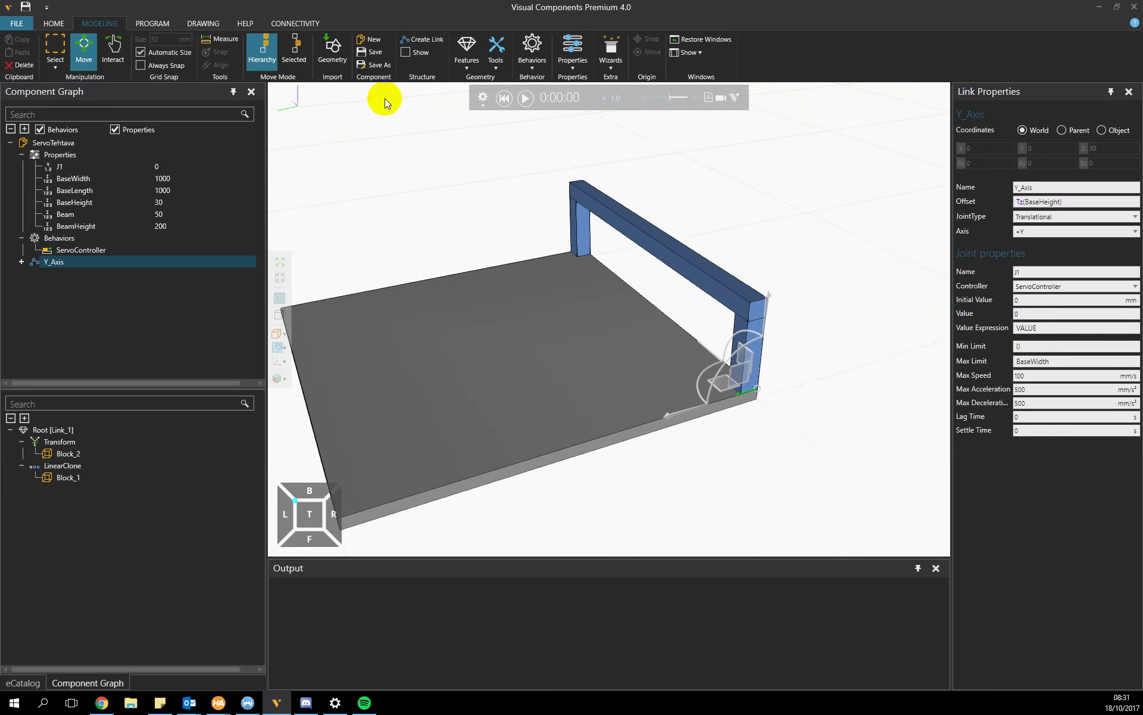
Step: Create a new link under Y_Axis and name it X_Axis
left_click(460, 55)
left_click(459, 54)
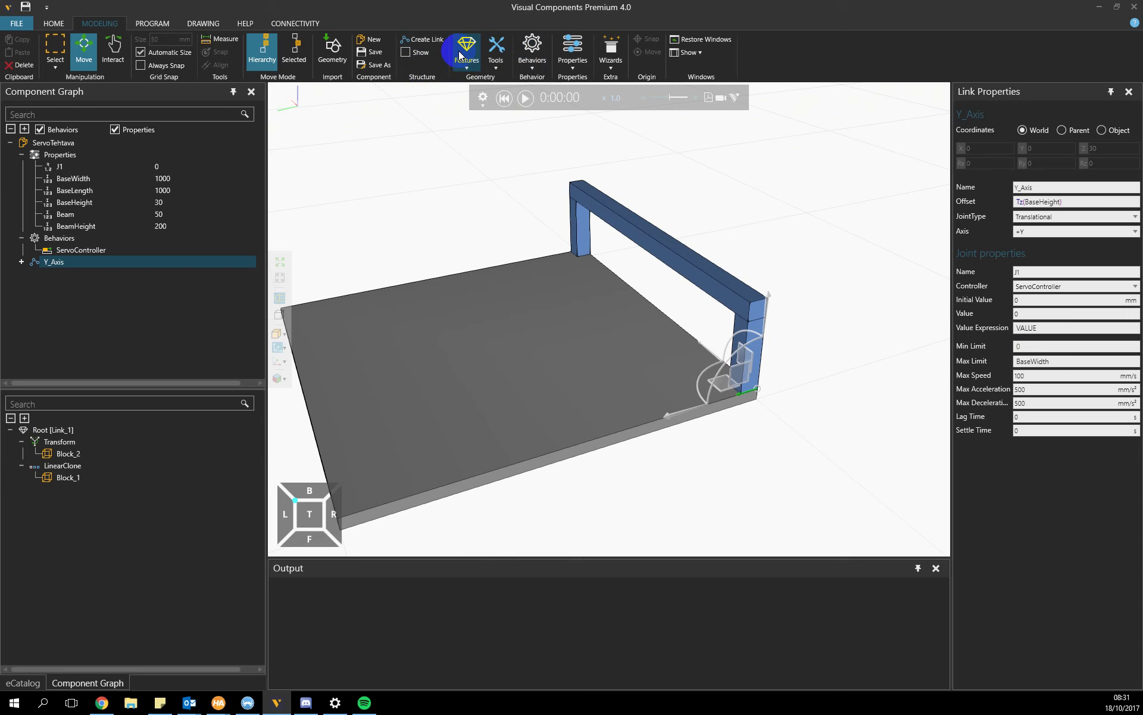
left_click(421, 40)
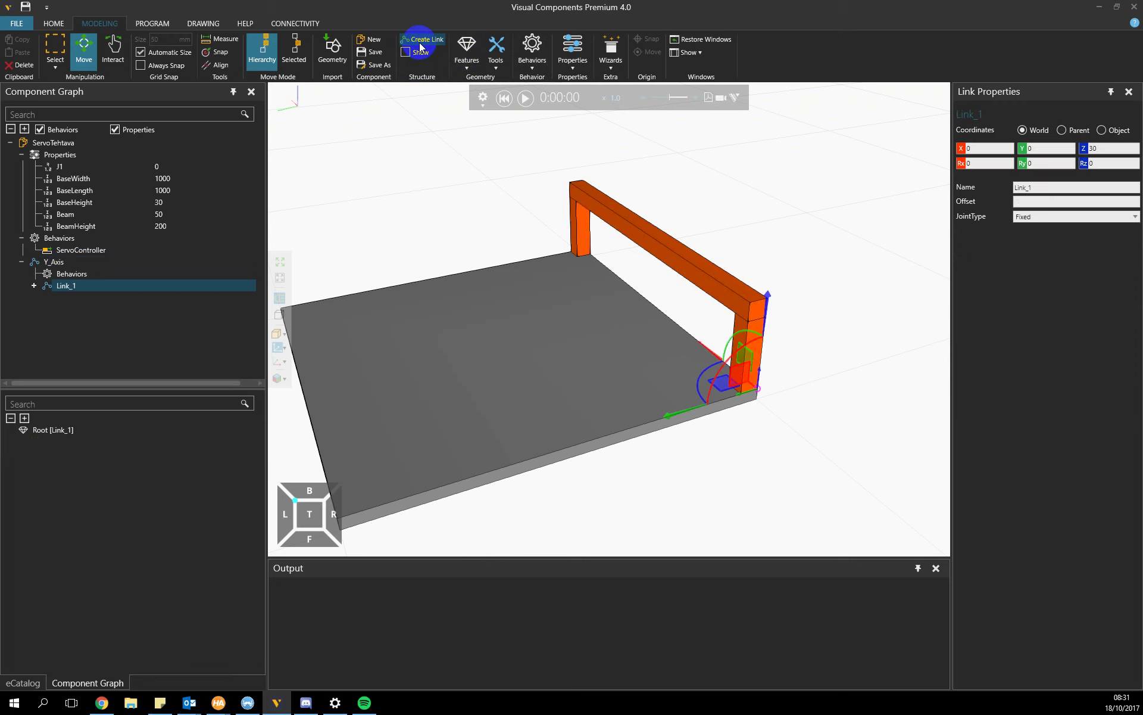
double_click(1054, 186)
type("X_Axis")
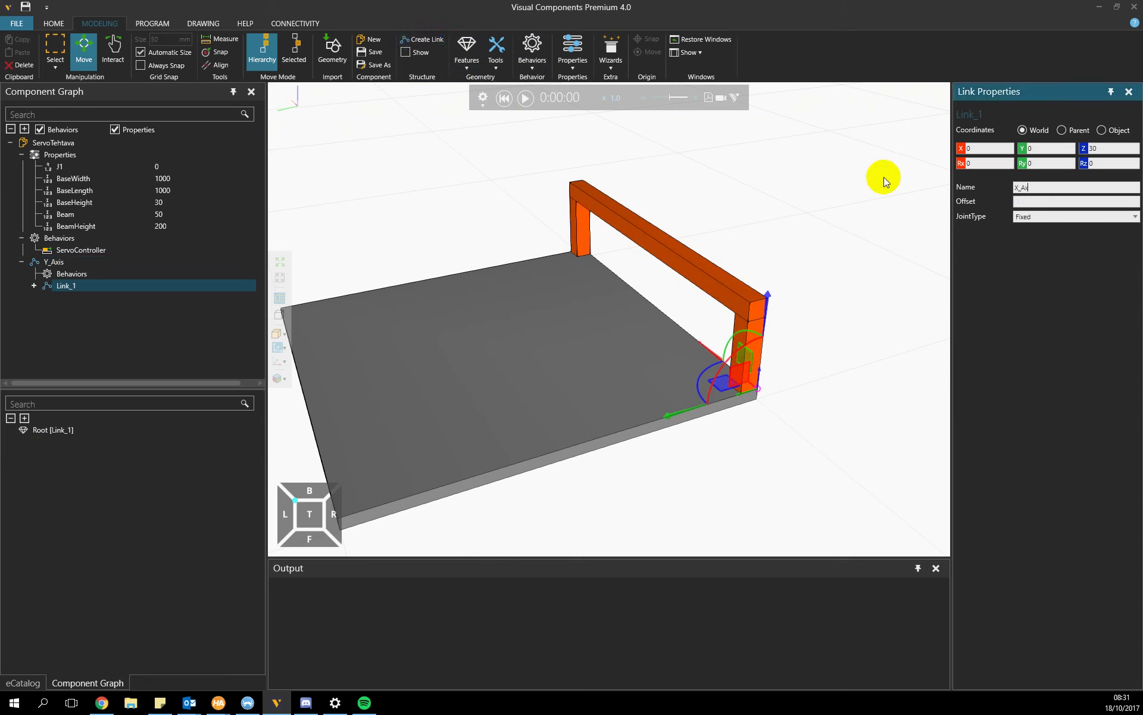
key("Return")
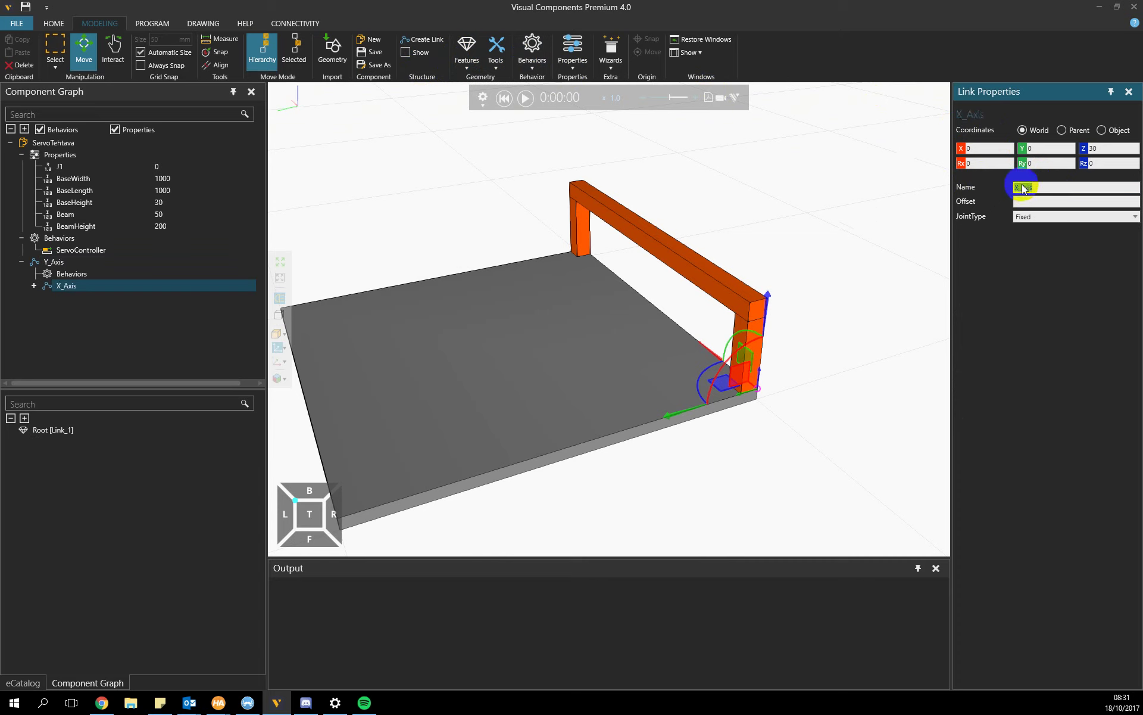
Step: Make the X_Axis link a translational joint along the +X axis
left_click(1037, 217)
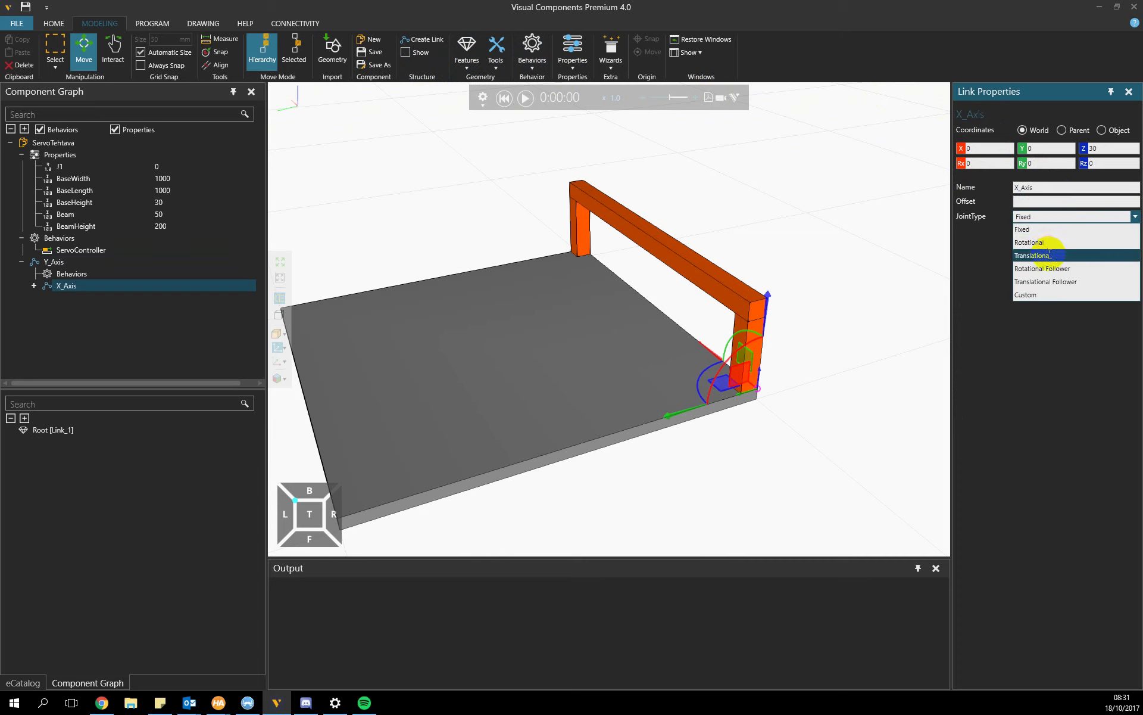
left_click(1035, 258)
left_click(1041, 234)
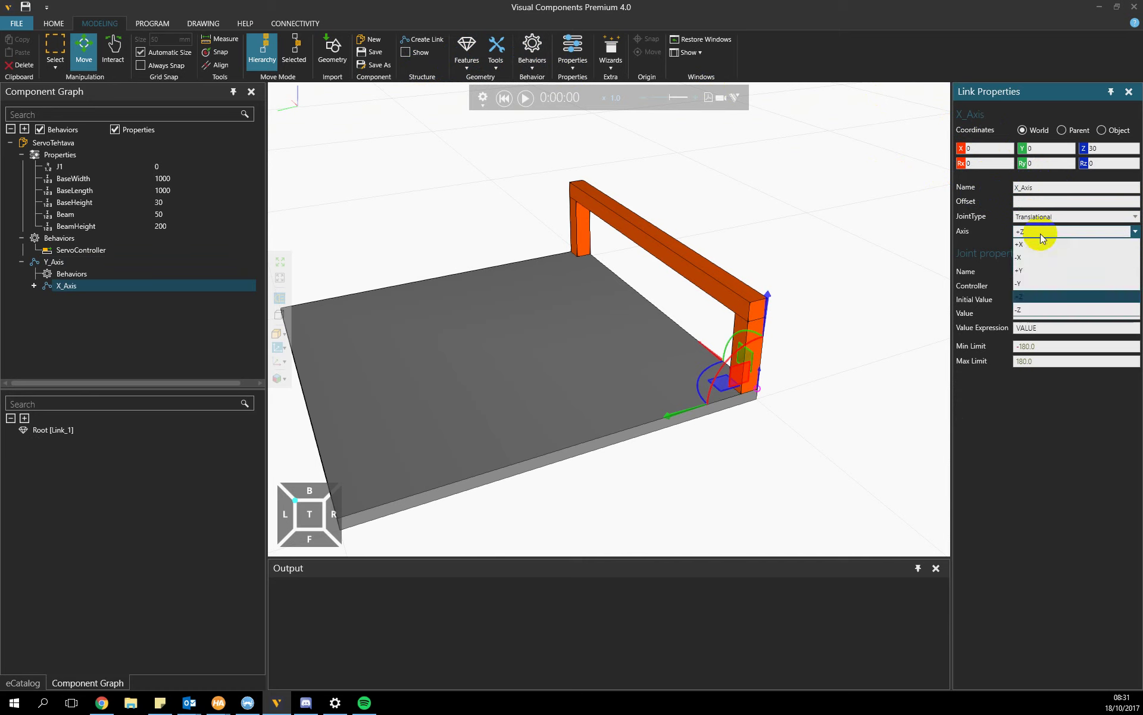
left_click(1043, 244)
Step: Set the X_Axis link's offset expression to Tz(BeamHeight).Tx(Beam).Ty(Beam)
left_click(1039, 201)
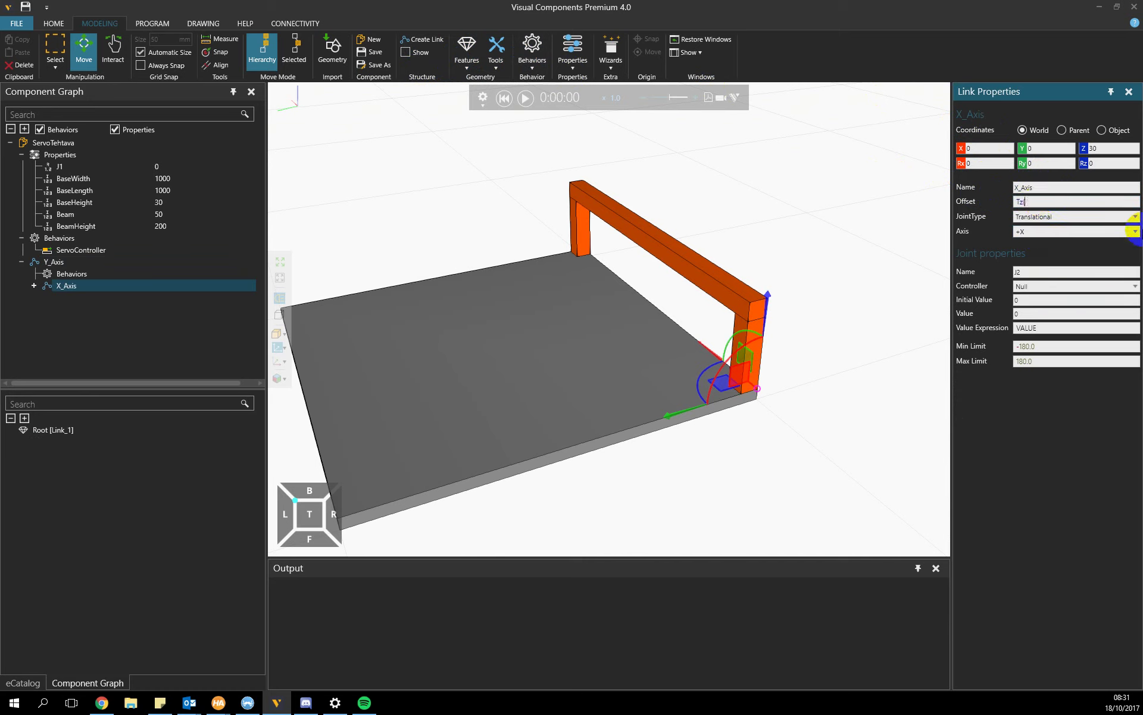
type("Tz(BeamHeight).Tx(Beam")
key("Return")
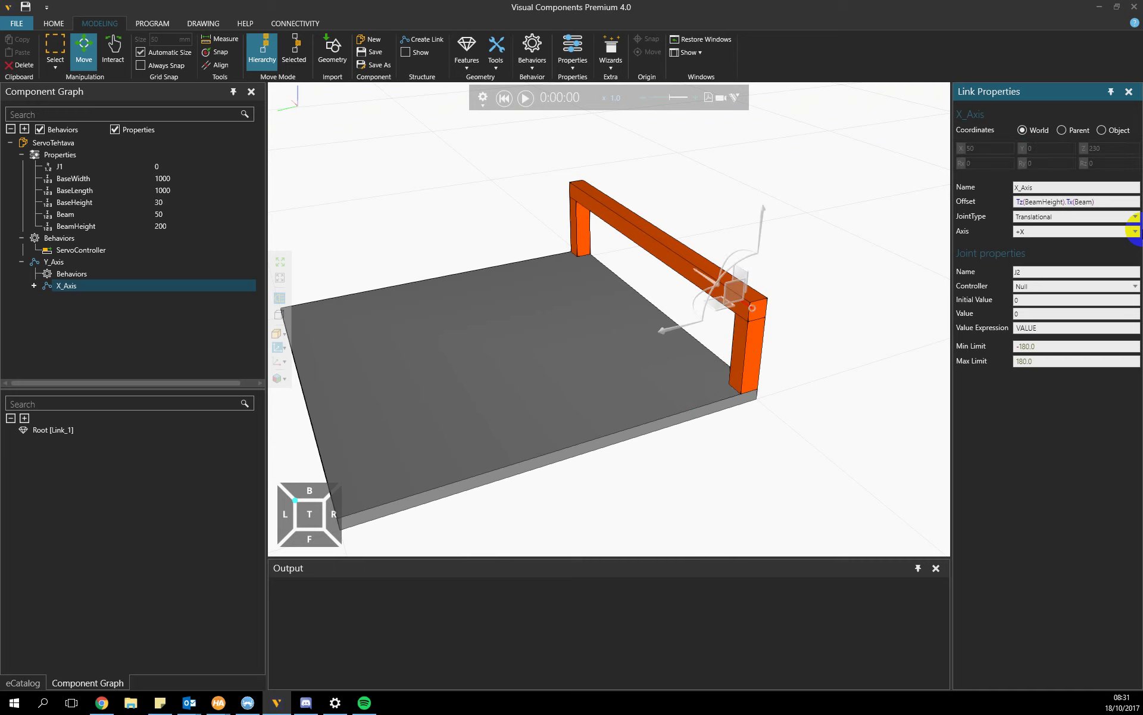
right_click_drag(878, 306, 985, 222)
left_click(1111, 202)
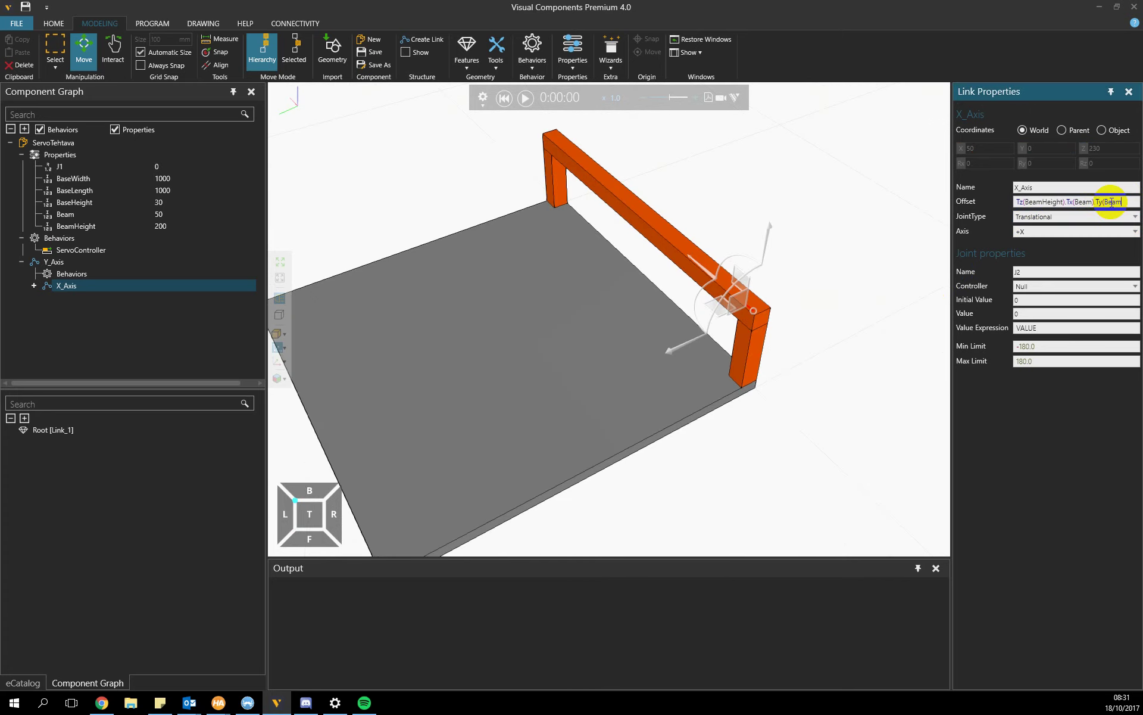
key("Return")
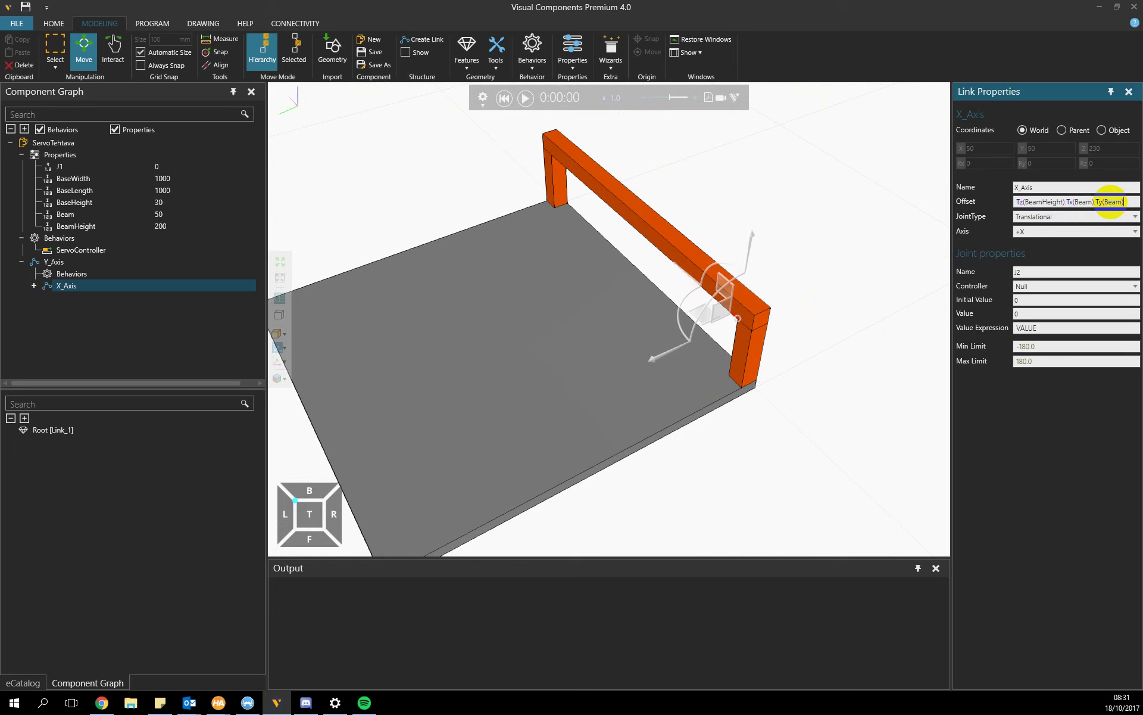
Step: Remove the Tx(Beam) term from the X_Axis offset so the expression reads Tz(BeamHeight).Ty(Beam)
right_click_drag(867, 204, 893, 207)
left_click(1096, 202)
key("BackSpace")
key("BackSpace")
key("BackSpace")
key("BackSpace")
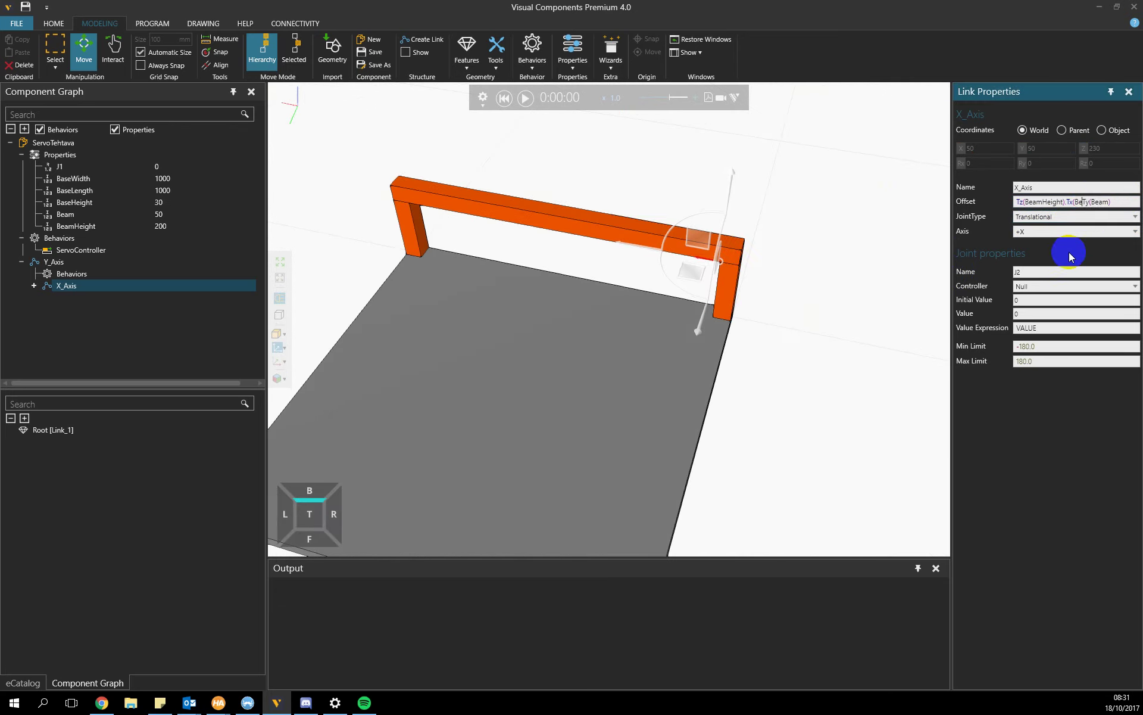
key("BackSpace")
key("BackSpace")
key("BackSpace")
key("BackSpace")
key("BackSpace")
key("BackSpace")
left_click(1066, 251)
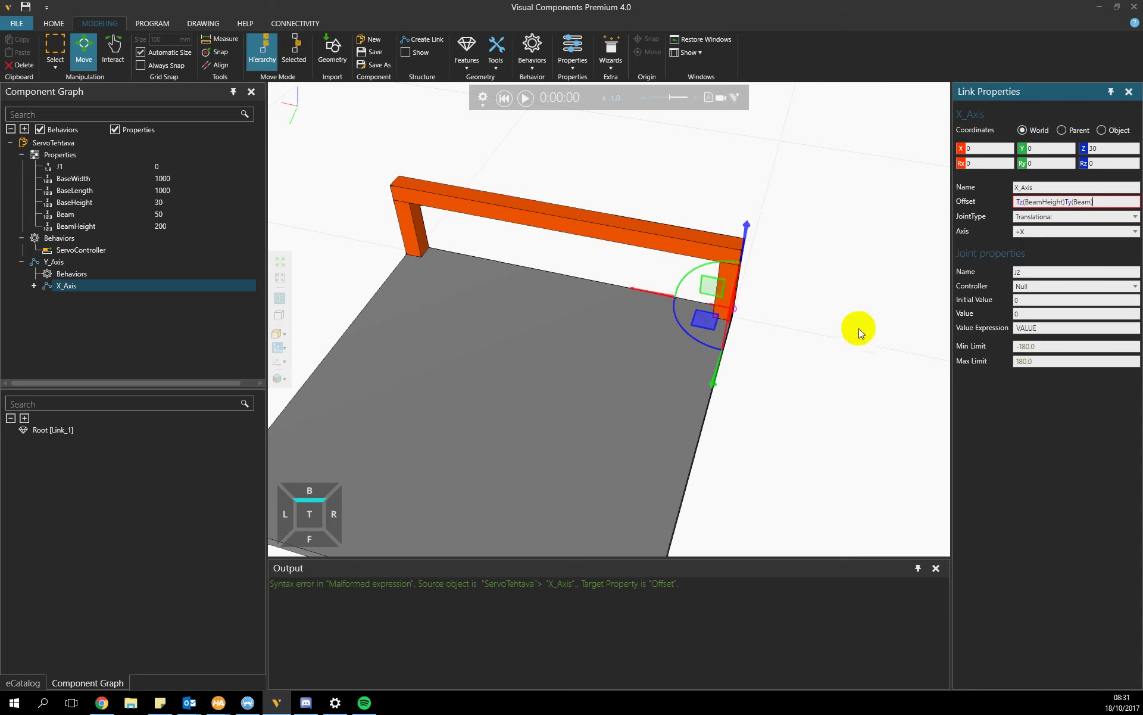
right_click_drag(859, 327, 567, 280)
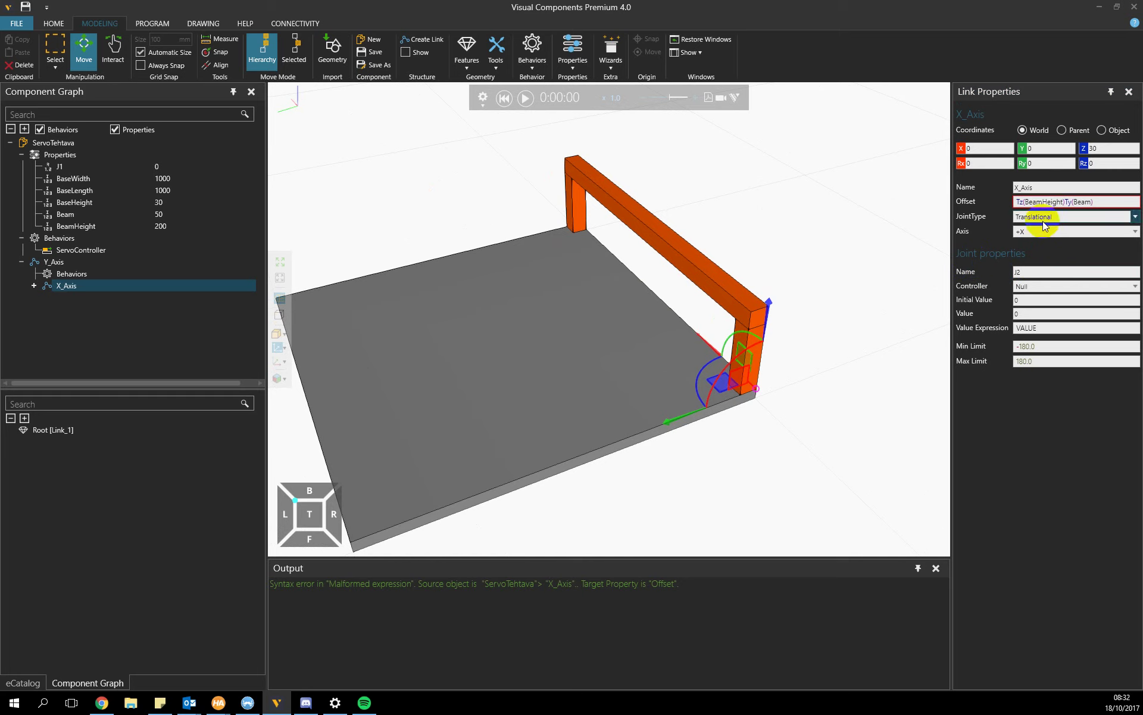
left_click(1065, 201)
type(".")
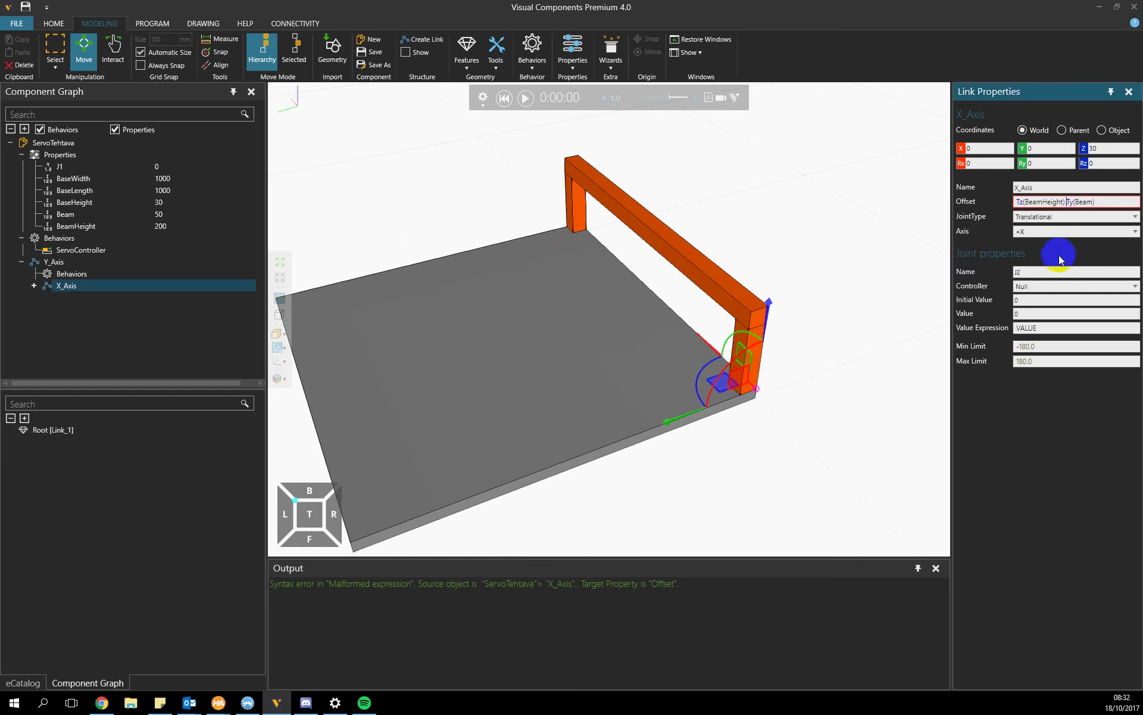
key("Return")
right_click_drag(845, 227, 858, 224)
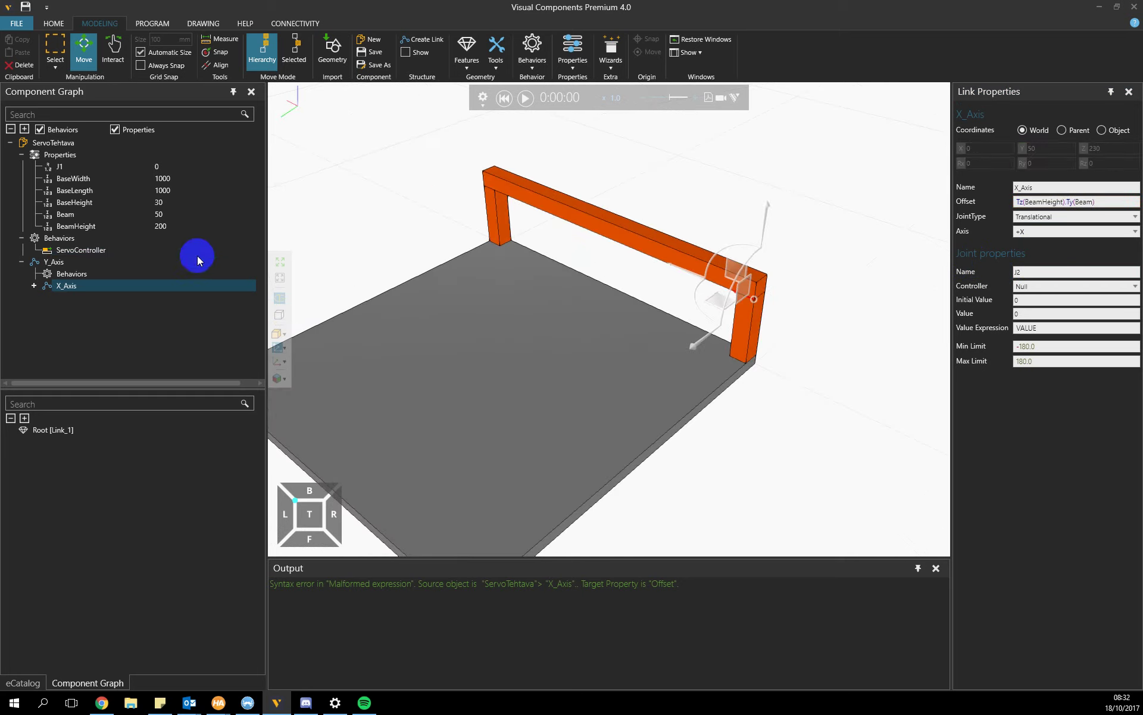
Step: Add a block feature to the X_Axis link with length Beam, width Beam and height BeamHeight
left_click(481, 54)
left_click(470, 132)
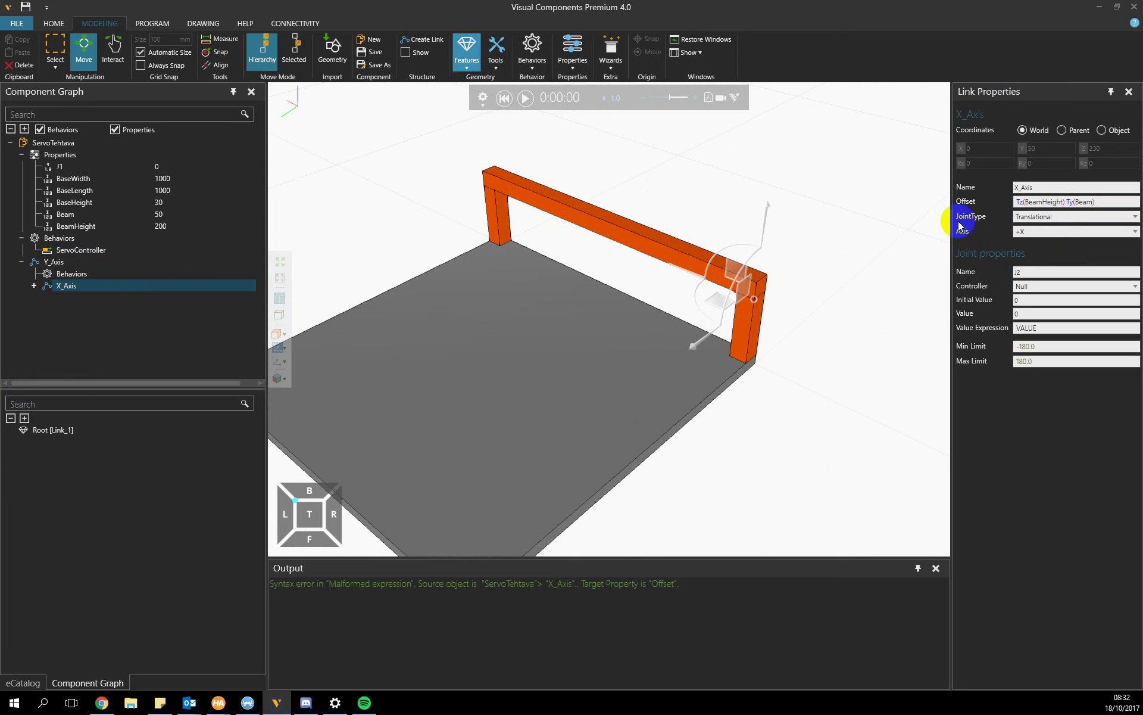
left_click(1024, 197)
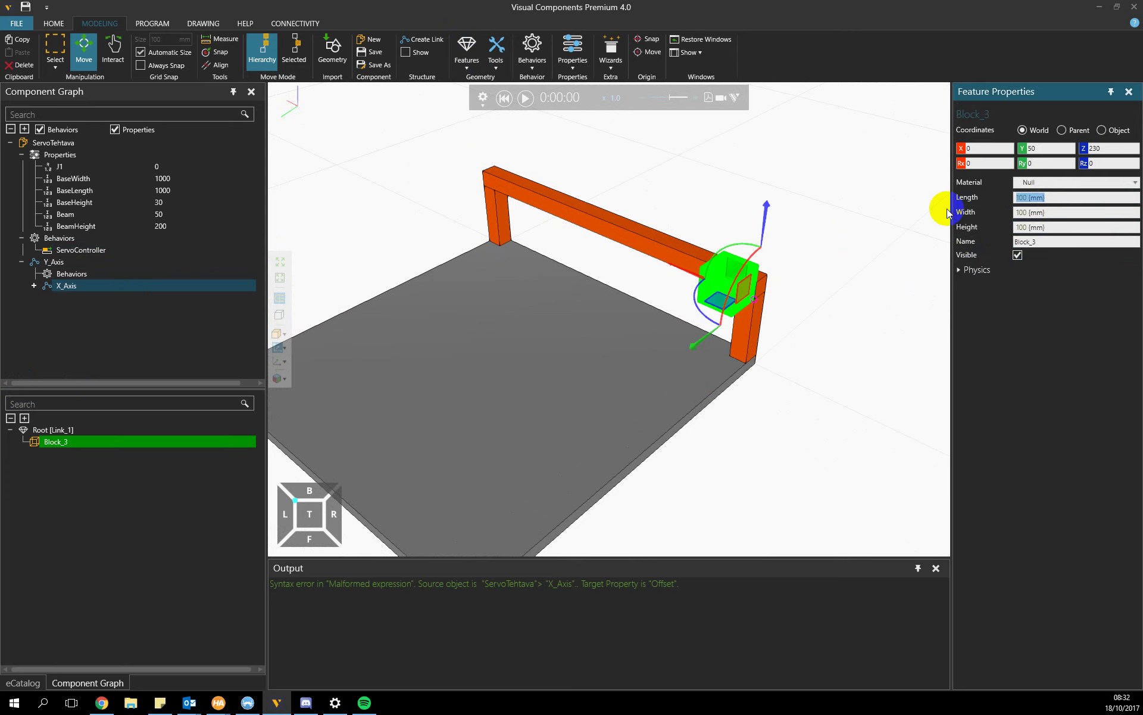
type("Beam")
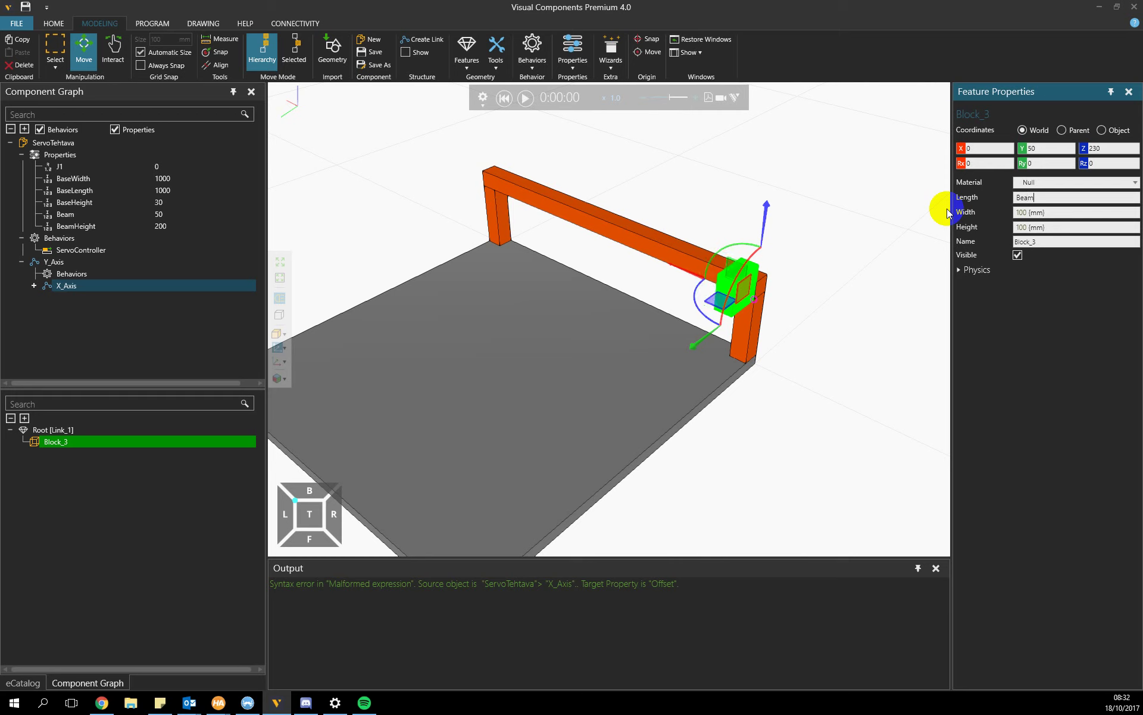
key("Delete")
key("Delete")
key("Delete")
key("Delete")
key("Delete")
key("Delete")
key("Delete")
key("Delete")
type("Beam")
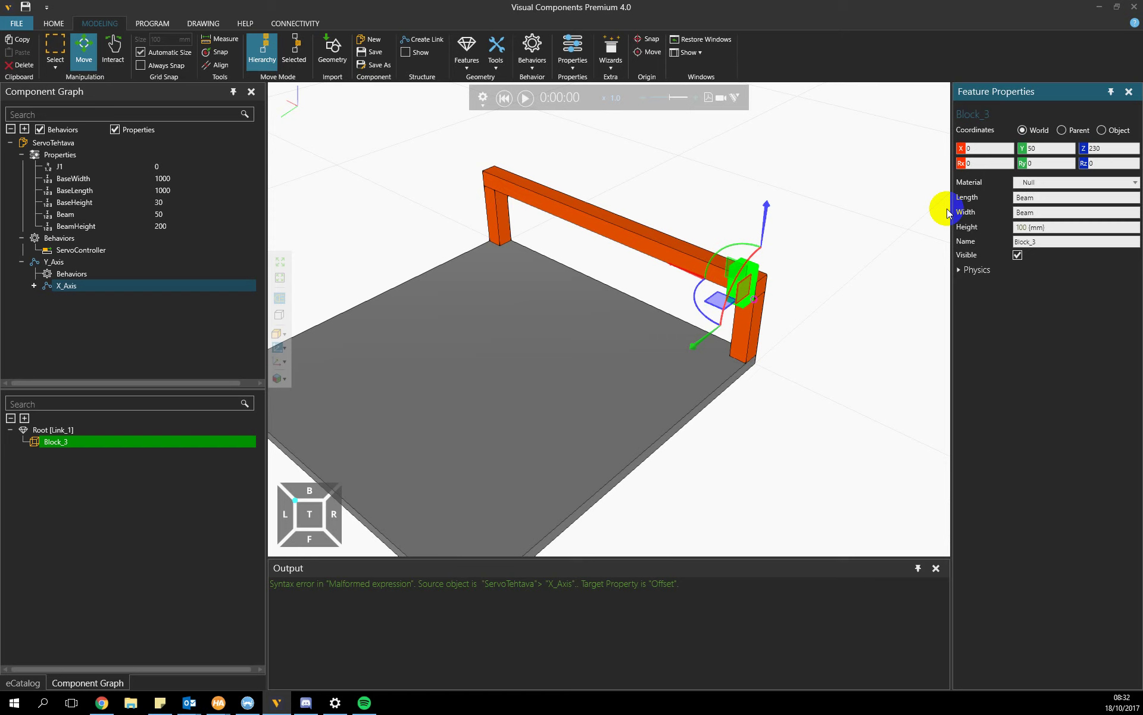
key("Delete")
key("Delete")
key("Delete")
key("Delete")
key("Delete")
key("Delete")
key("Delete")
key("Delete")
type("BeamHeight")
left_click(155, 246)
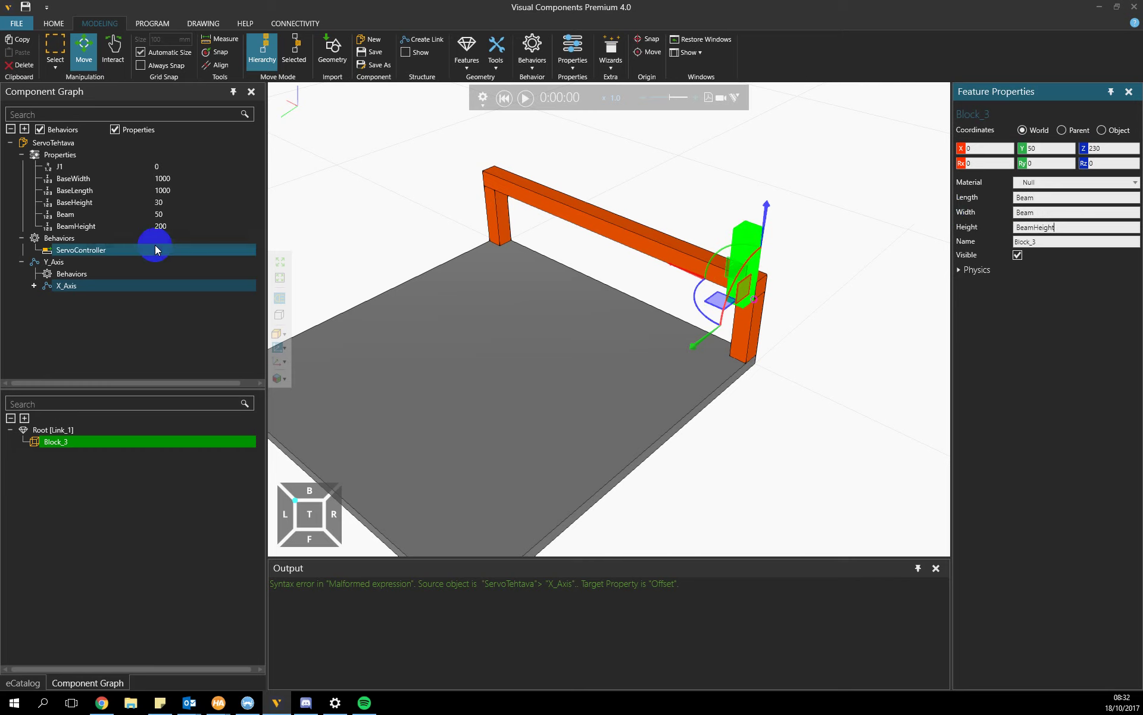
Step: Lower the X_Axis link by changing its offset expression to Tz(BeamHeight*0.8).Ty(Beam)
left_click(71, 286)
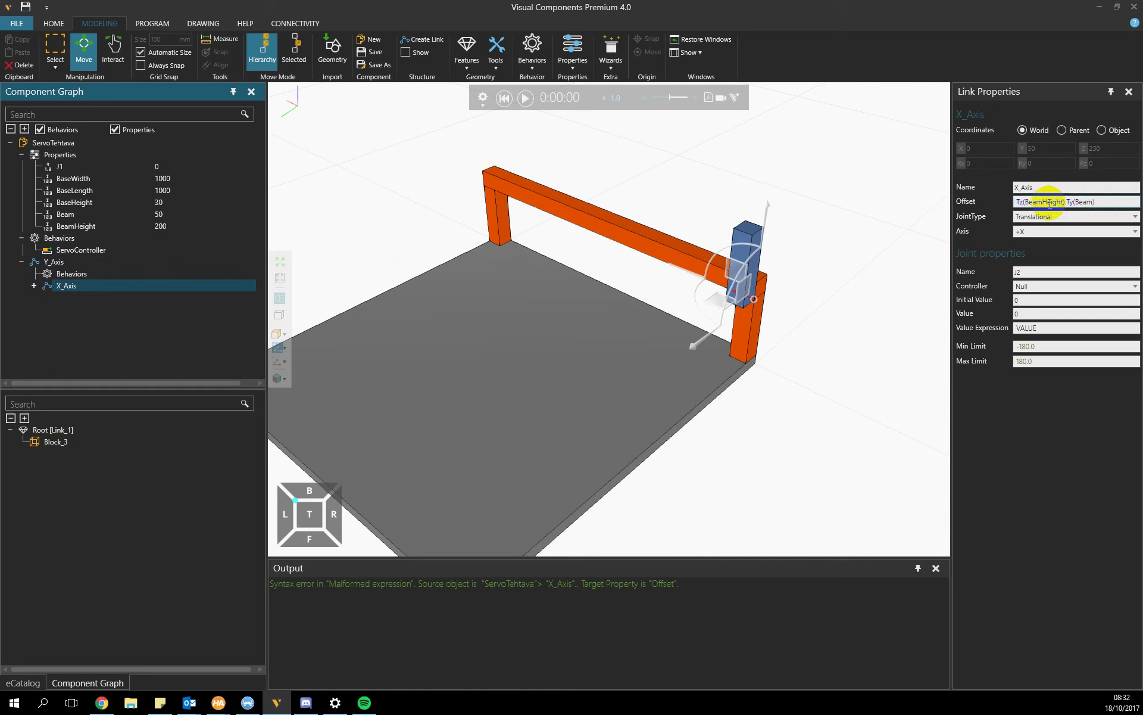
left_click(1100, 247)
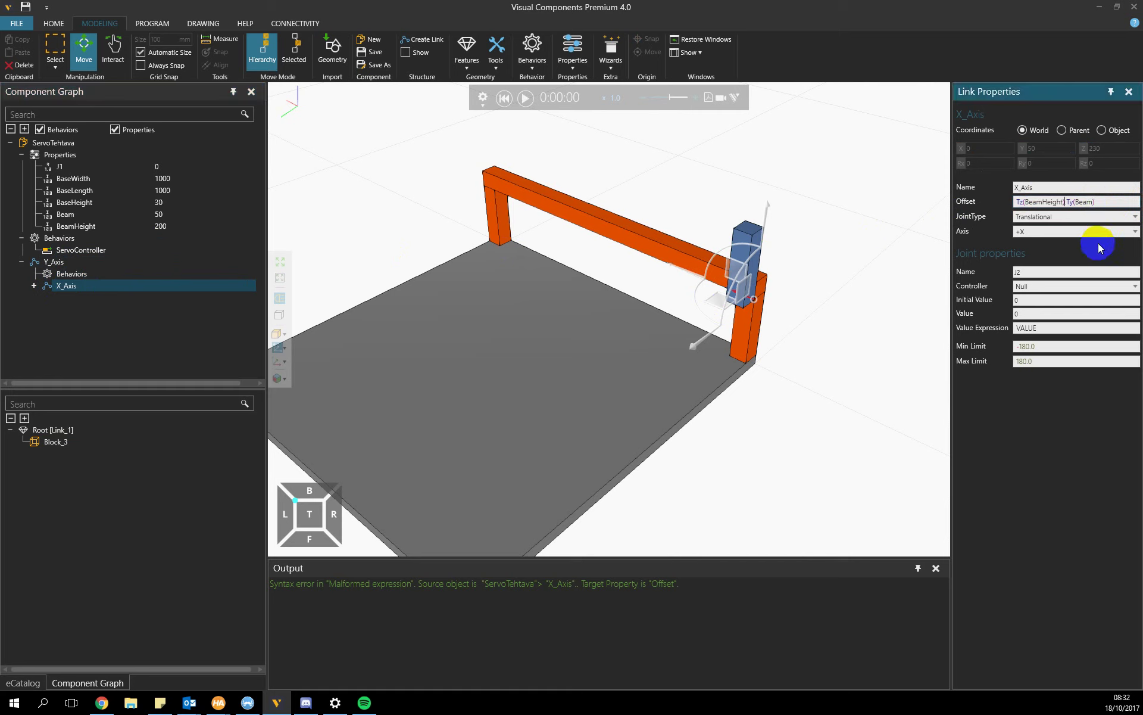
type("*0.8")
right_click_drag(905, 241, 873, 244)
left_click(858, 205)
left_click(718, 297)
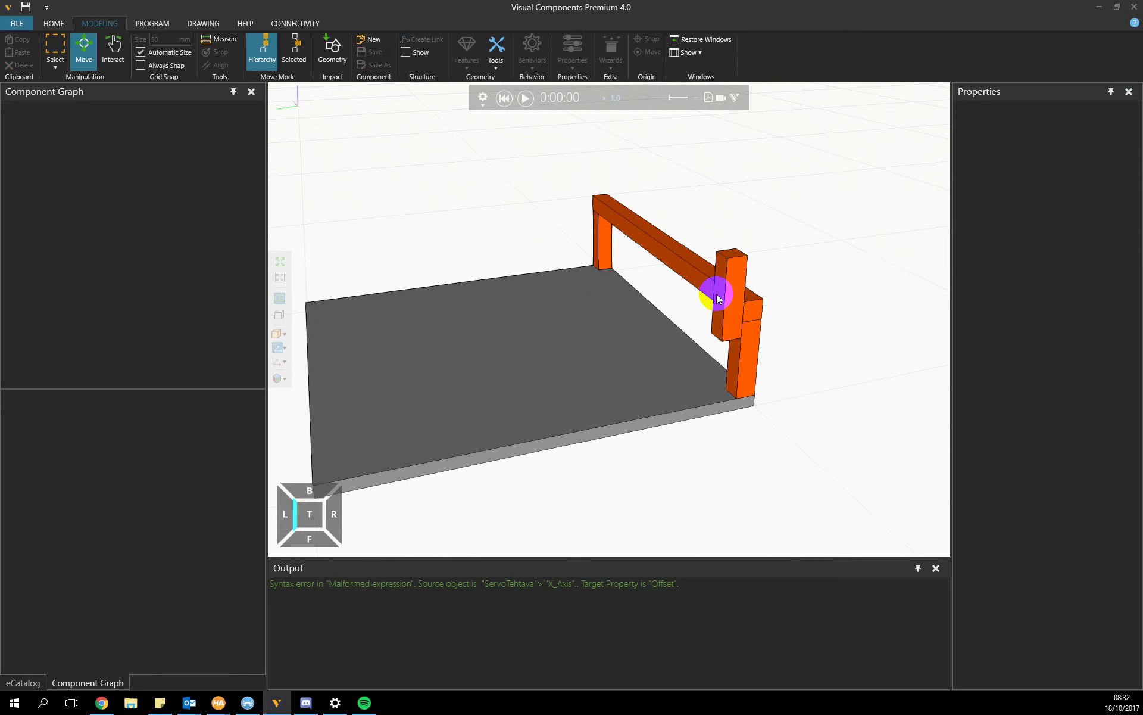
Step: Set the X_Axis joint's minimum limit to 0 and its maximum limit to BeamLength
left_click(123, 285)
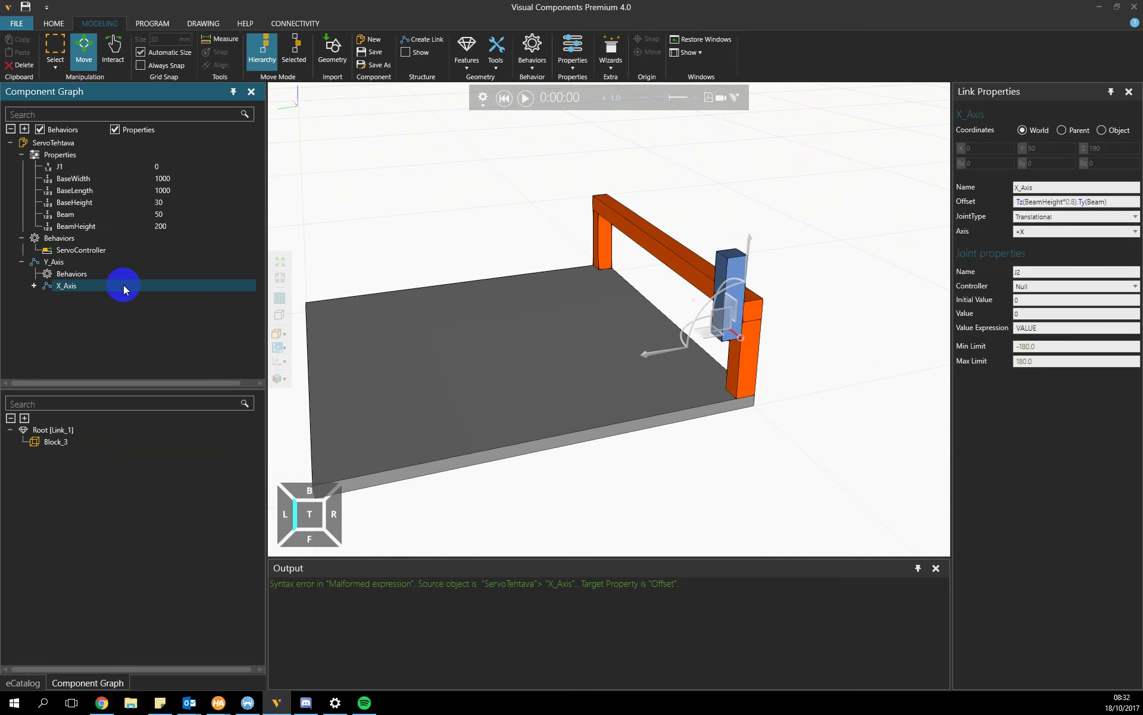
left_click(124, 285)
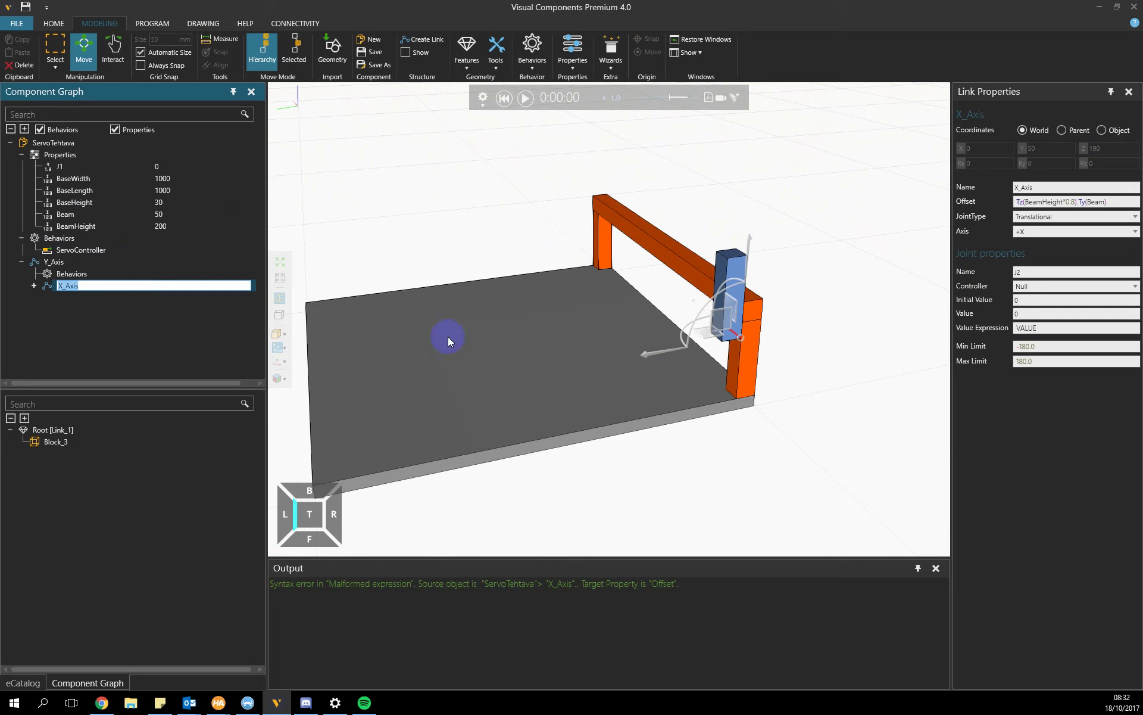
left_click(959, 346)
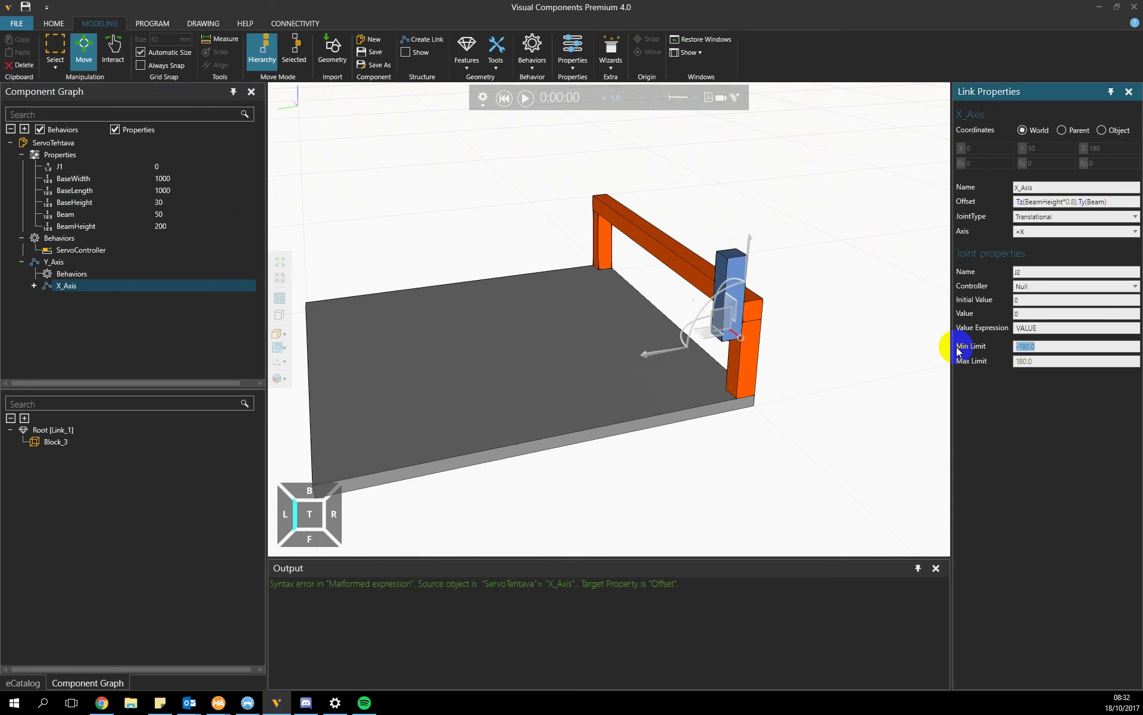
type("0")
left_click(1041, 359)
type("1000")
key("BackSpace")
key("BackSpace")
key("BackSpace")
key("BackSpace")
type("BeamLength")
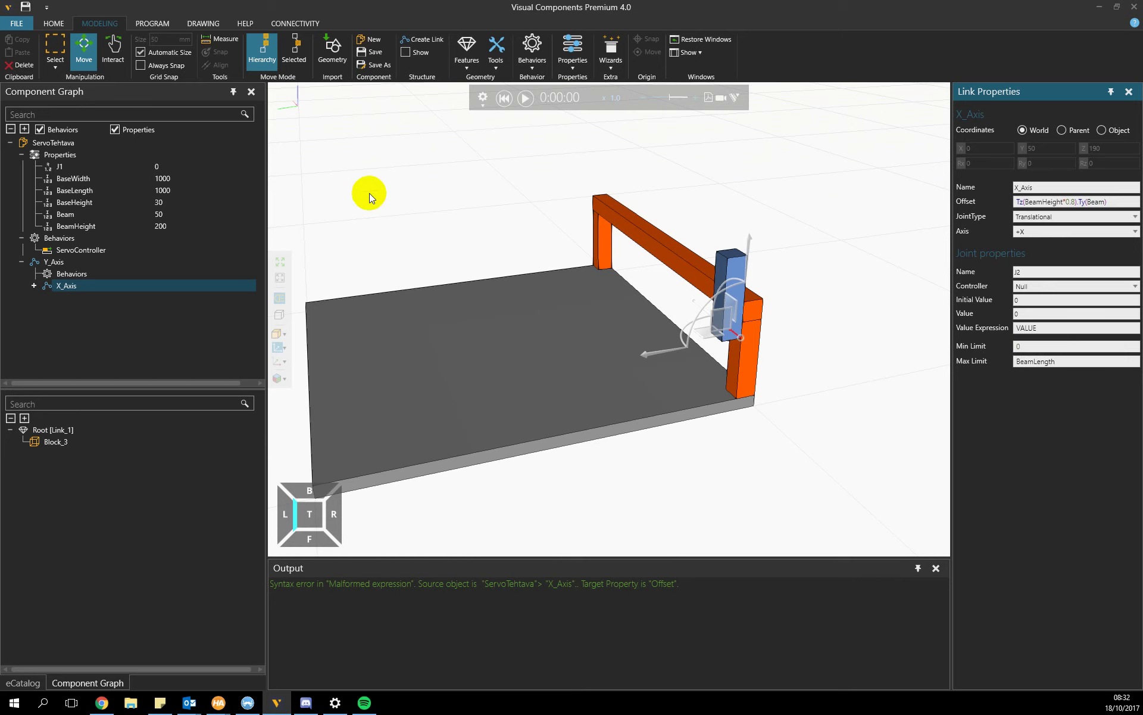
right_click_drag(369, 194, 607, 173)
left_click(705, 178)
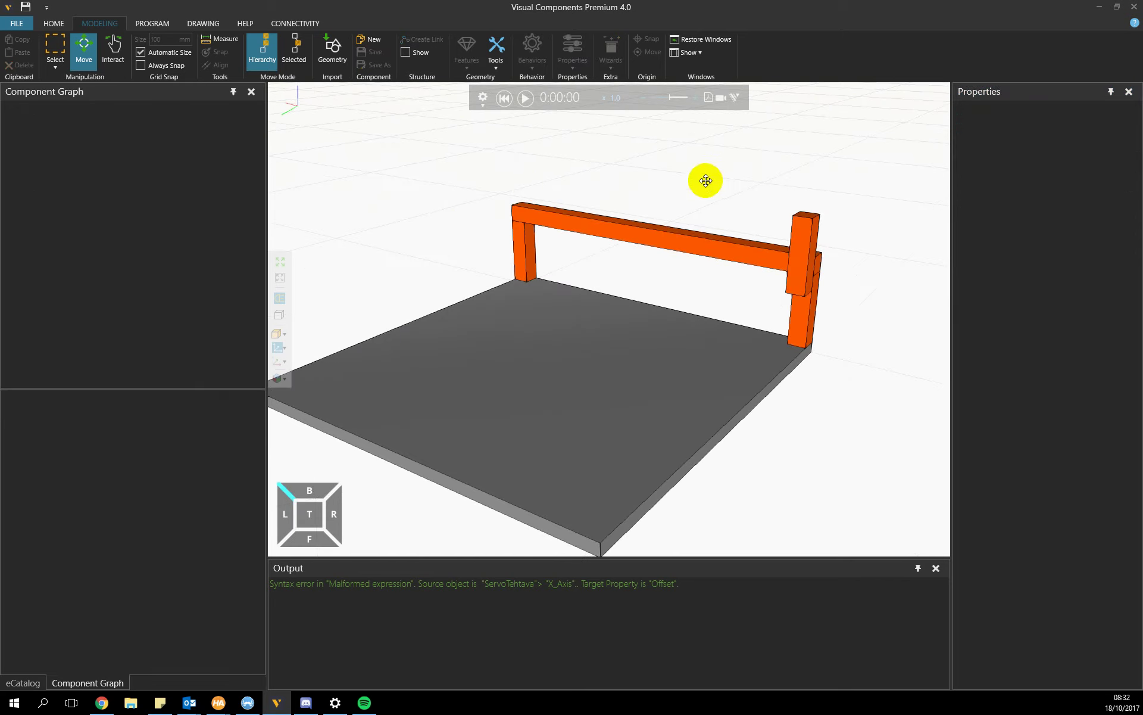
mouse_move(705, 179)
right_mouse_down()
mouse_move(685, 178)
mouse_move(698, 185)
right_mouse_up()
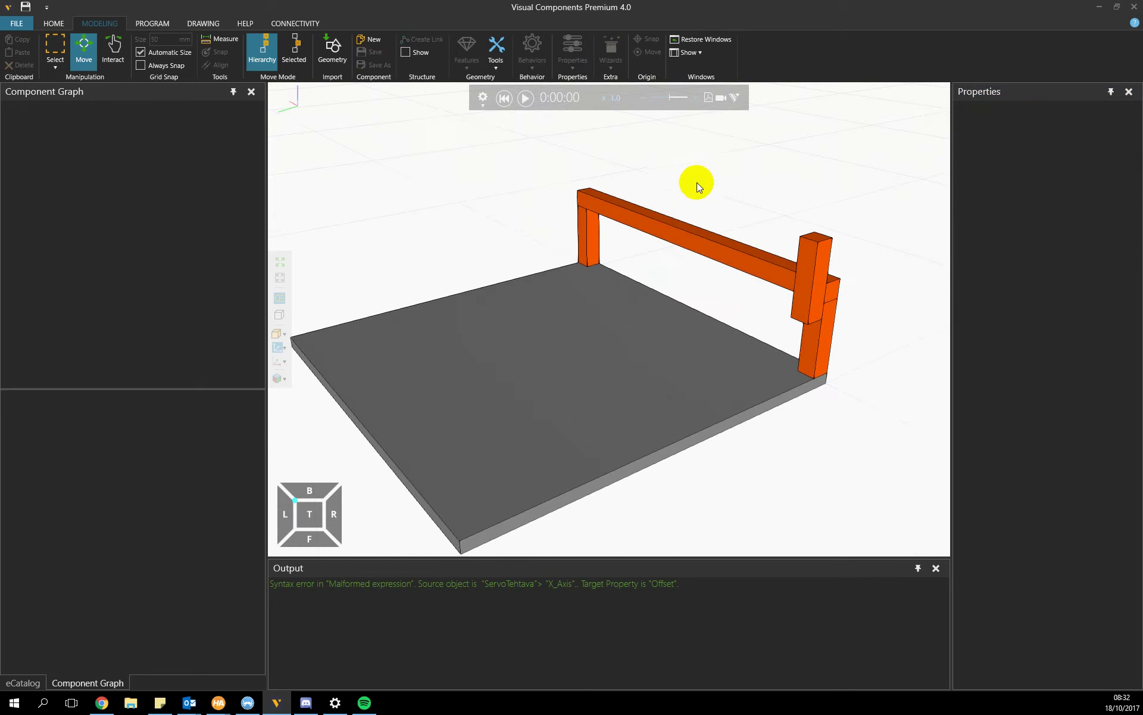
left_click(54, 23)
left_click(655, 389)
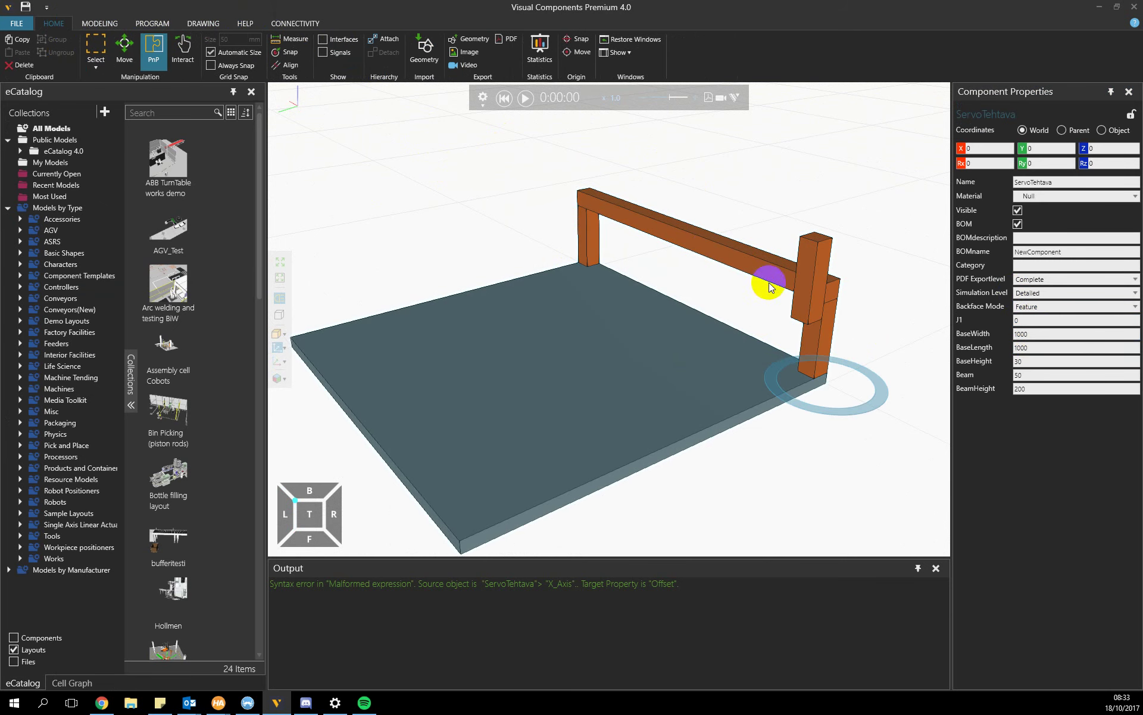
left_click(101, 23)
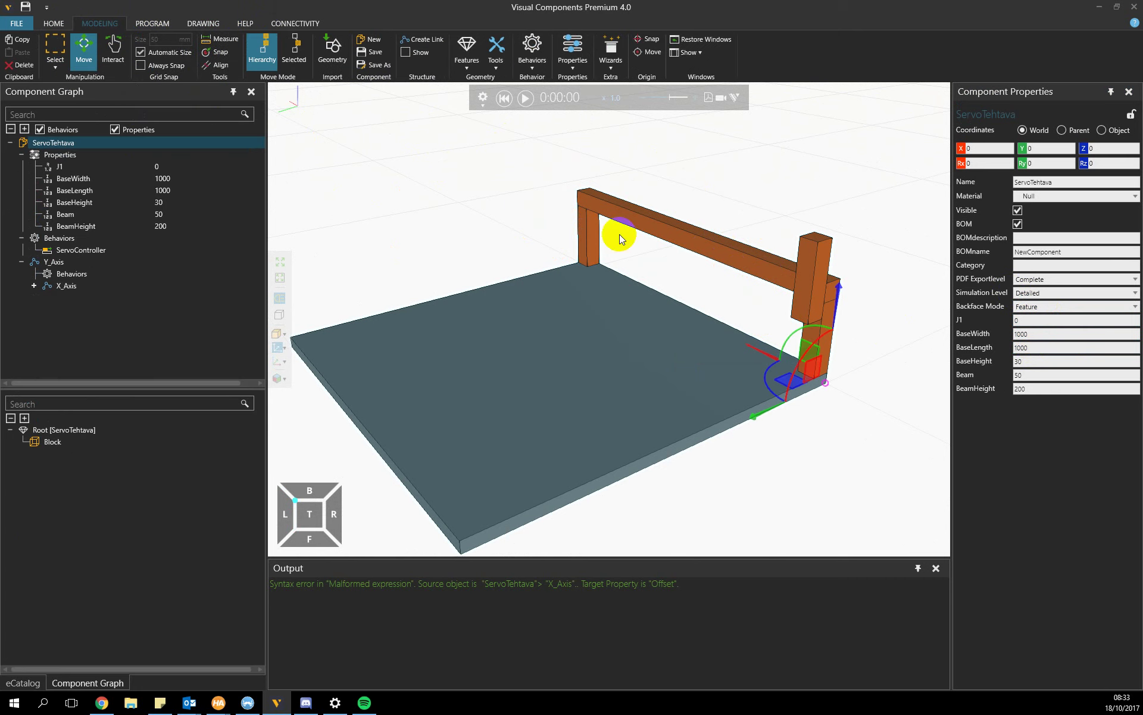
Step: Assign the X_Axis joint to the ServoController
left_click(66, 286)
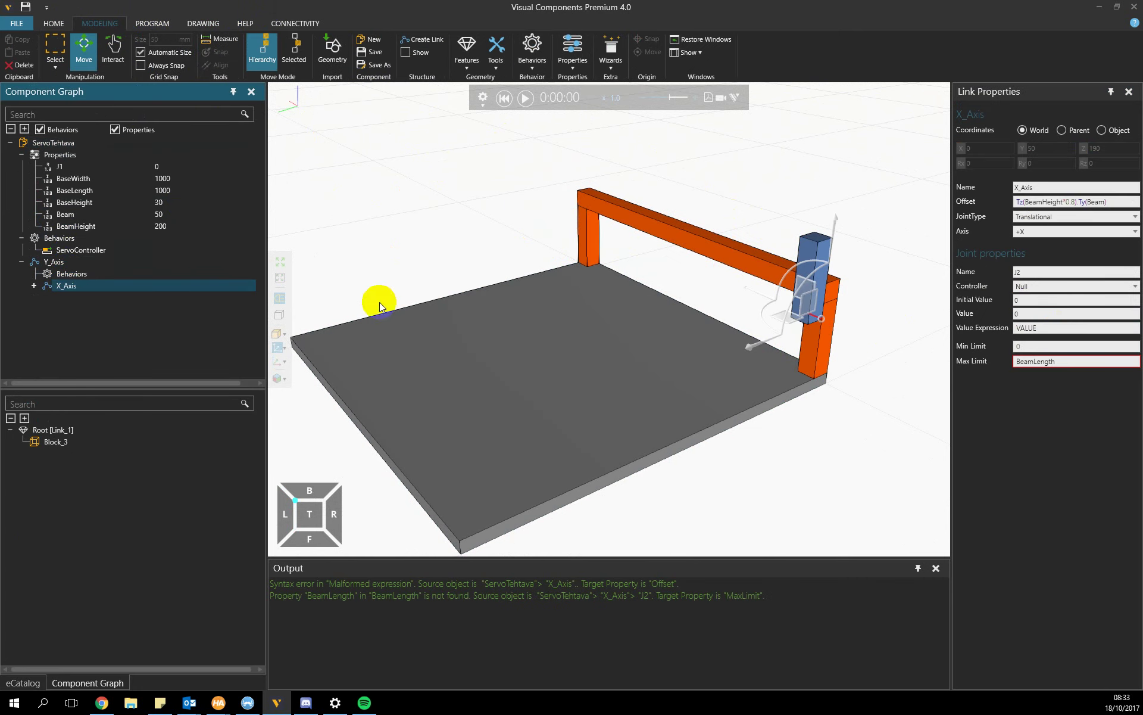
left_click(1041, 289)
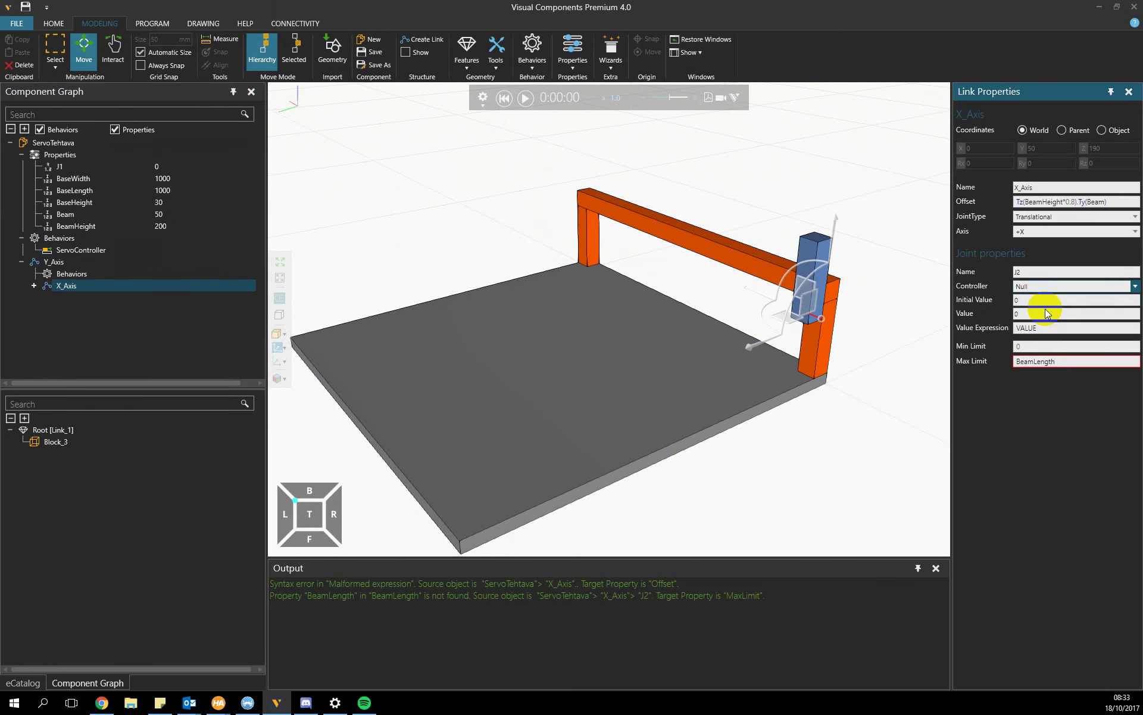
left_click(1045, 308)
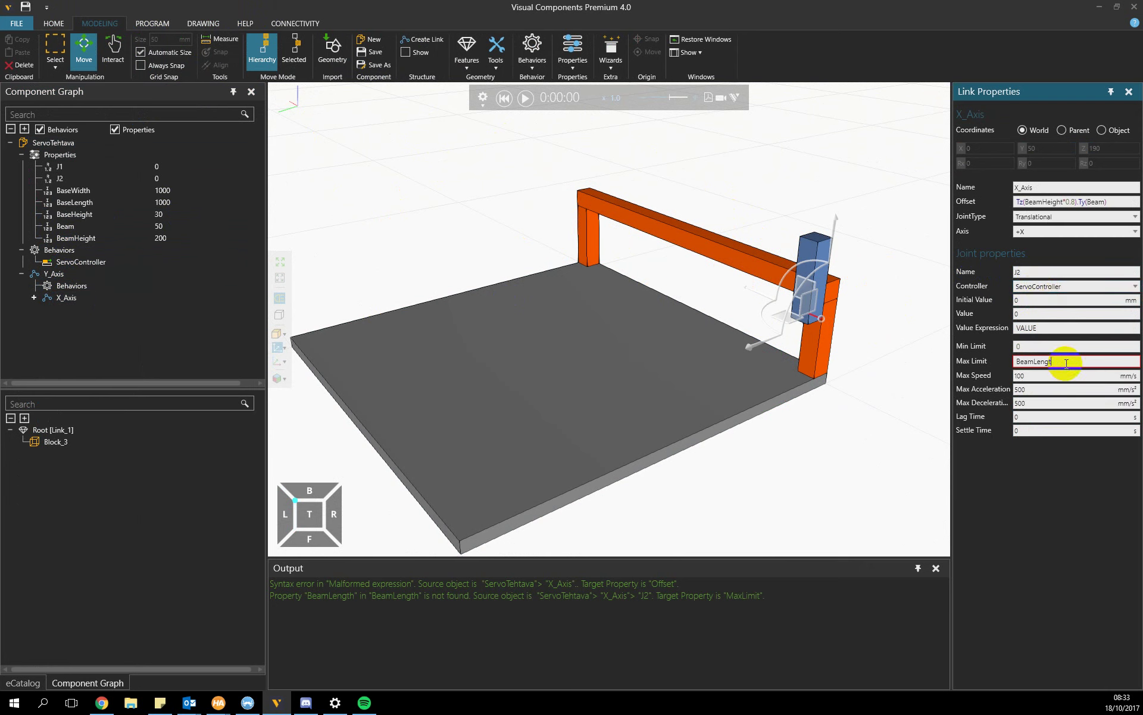
Step: Correct the X_Axis joint's maximum limit to BaseLength
key("BackSpace")
key("BackSpace")
key("BackSpace")
key("BackSpace")
key("BackSpace")
key("BackSpace")
key("BackSpace")
key("BackSpace")
key("BackSpace")
type("BaseLength")
key("Tab")
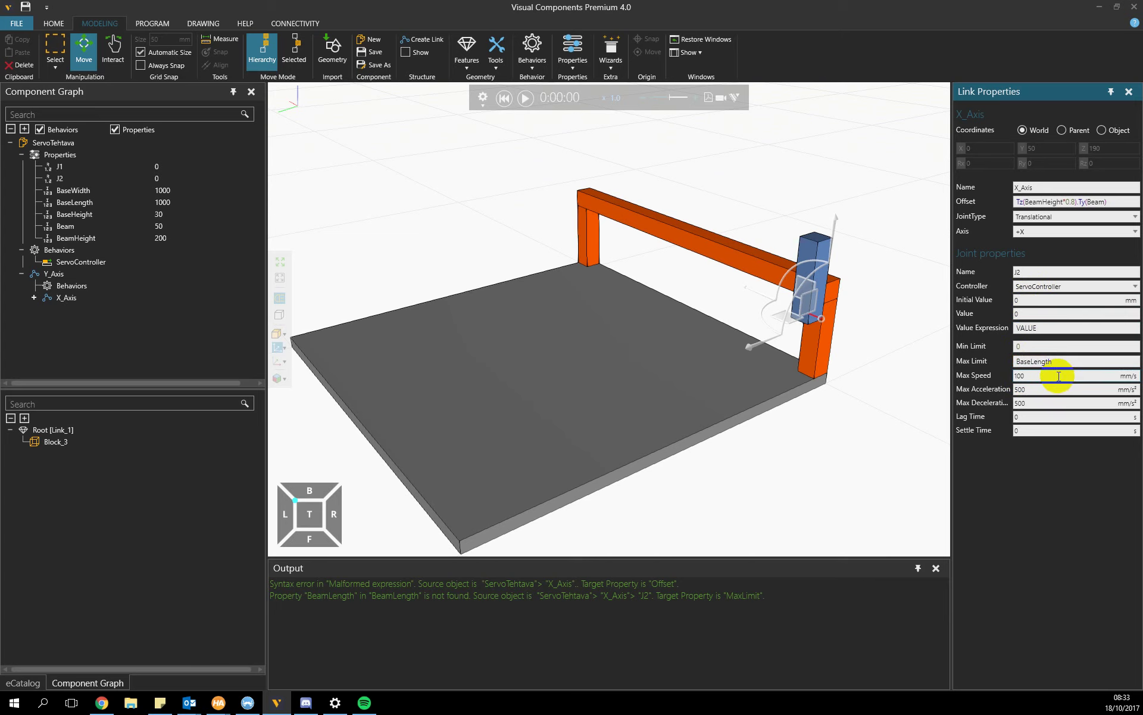
Step: Set the component's J1 and J2 joint values to 200 to test both axes
left_click(53, 23)
left_click(1003, 322)
type("200")
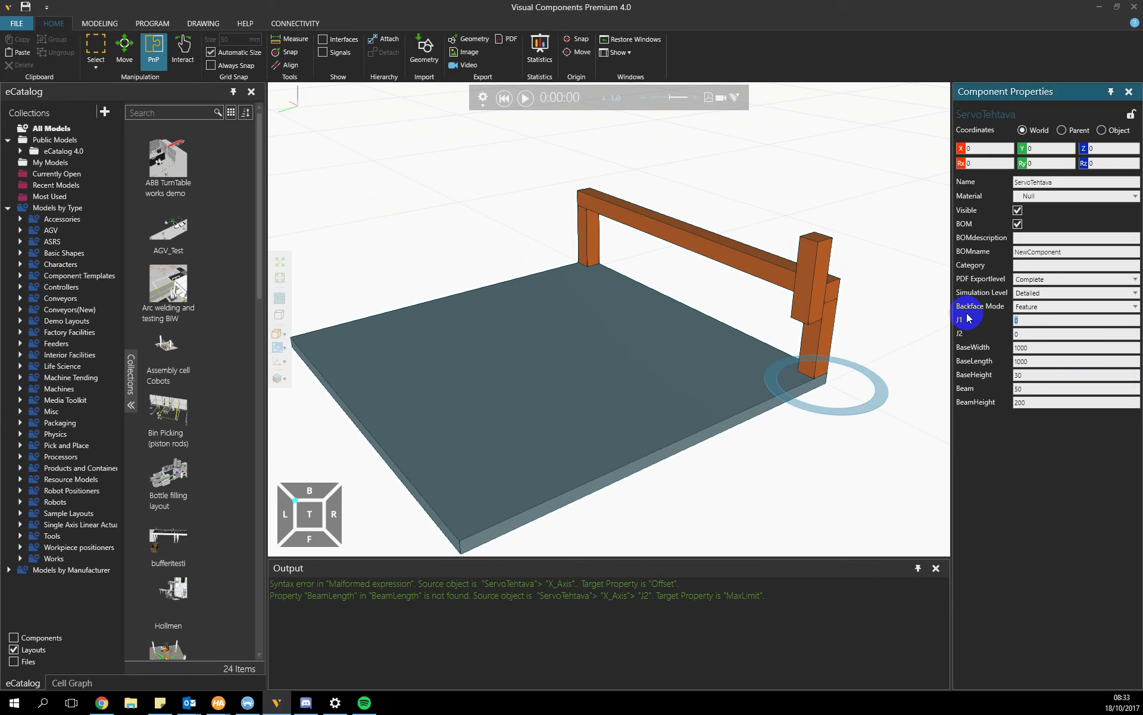
key("Return")
left_click(1034, 334)
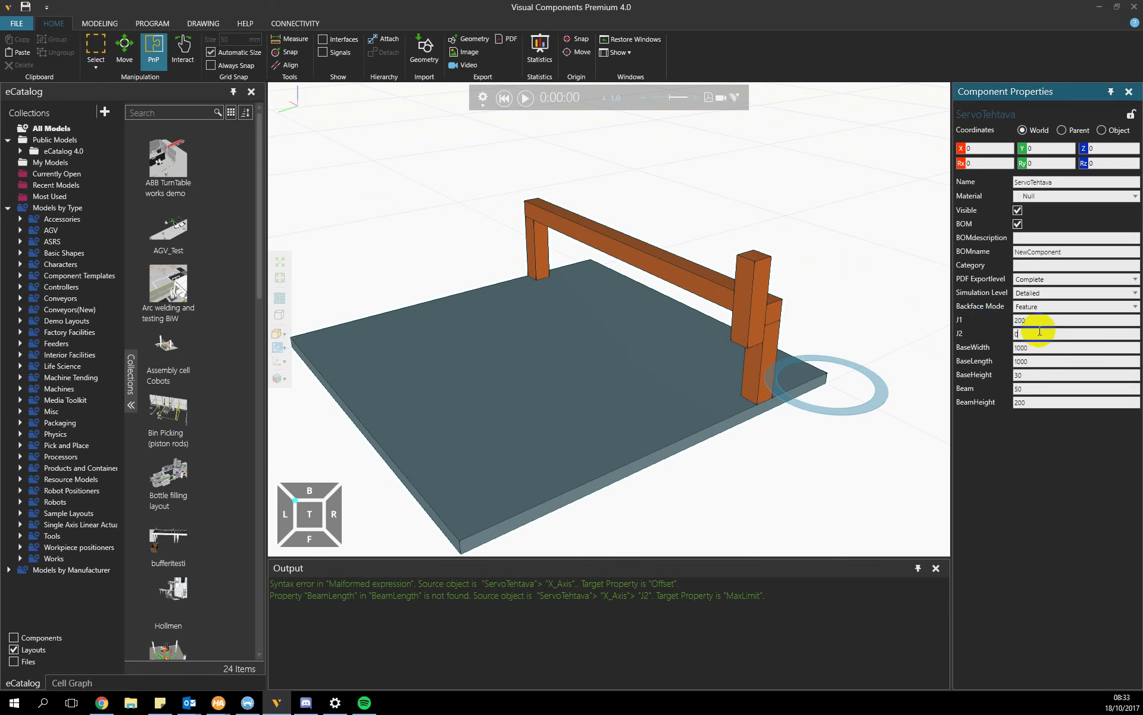
type("200")
key("Return")
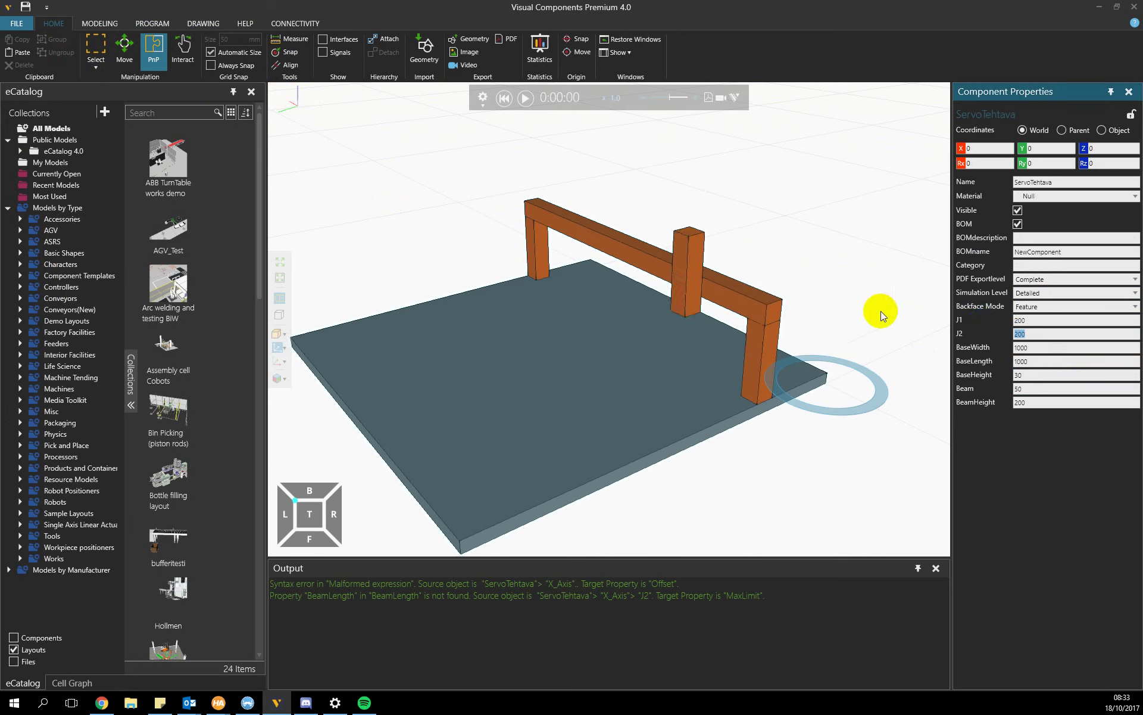
Step: Reset the J2 and J1 joint values to 0
left_click(1016, 333)
type("0")
key("Return")
left_click(1016, 320)
type("0")
key("Return")
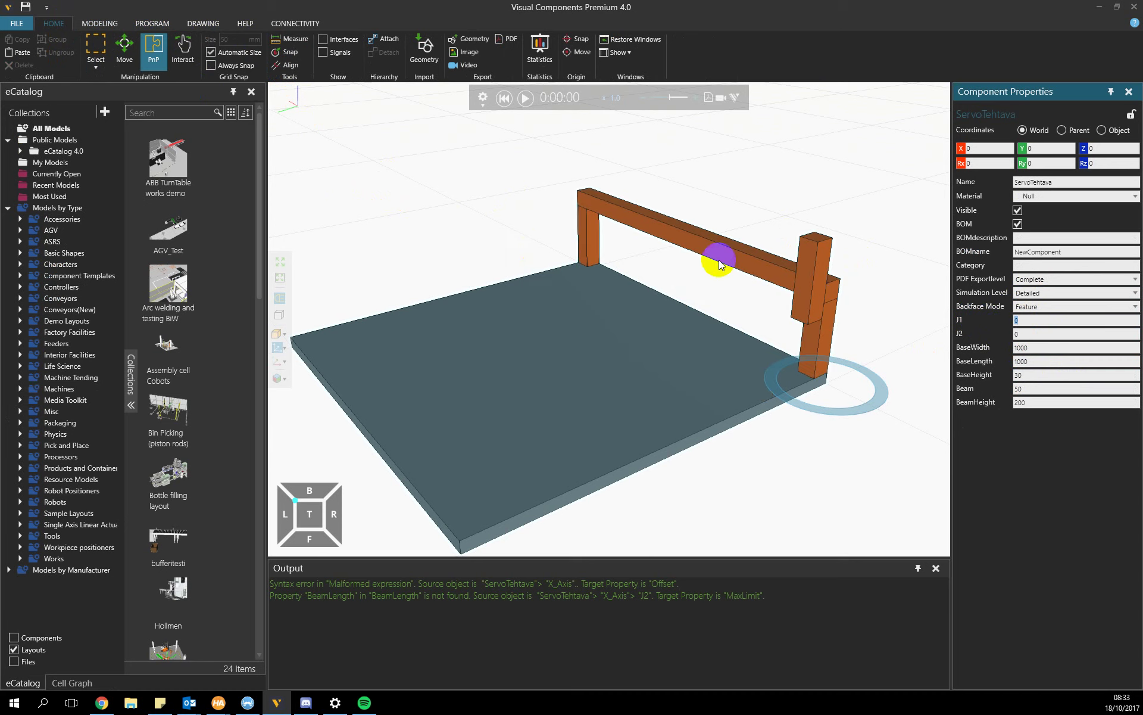
Step: Add a Python Script behavior to the ServoTehtava component
right_click_drag(719, 264, 584, 131)
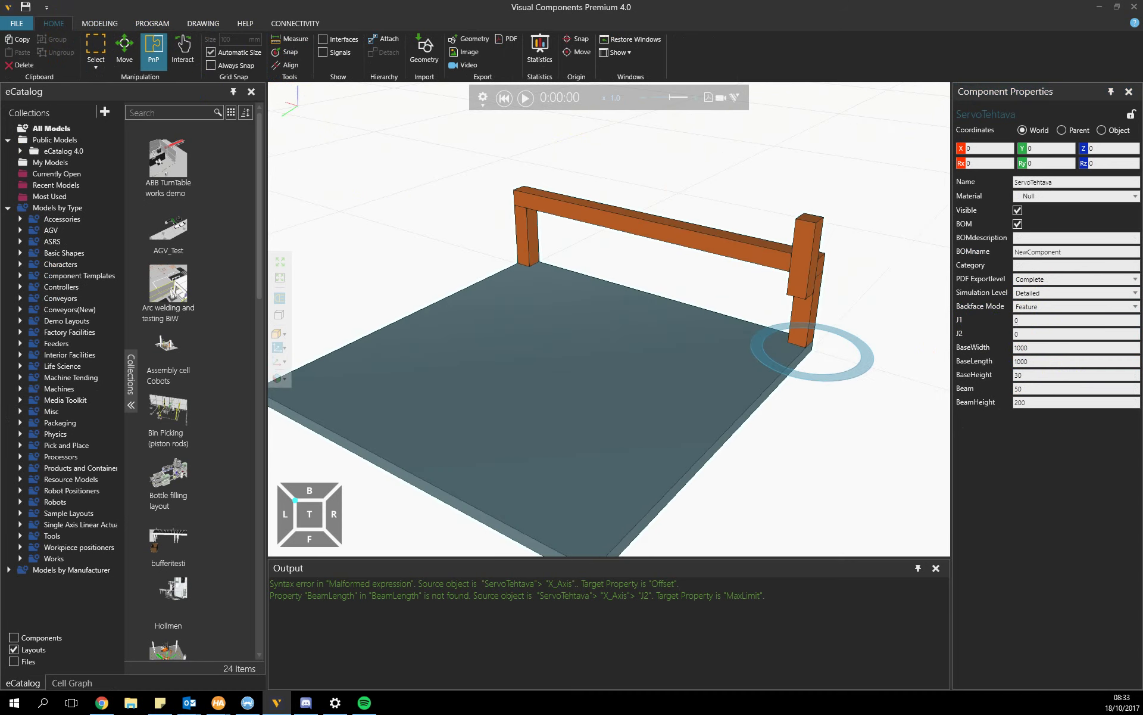
left_click(107, 27)
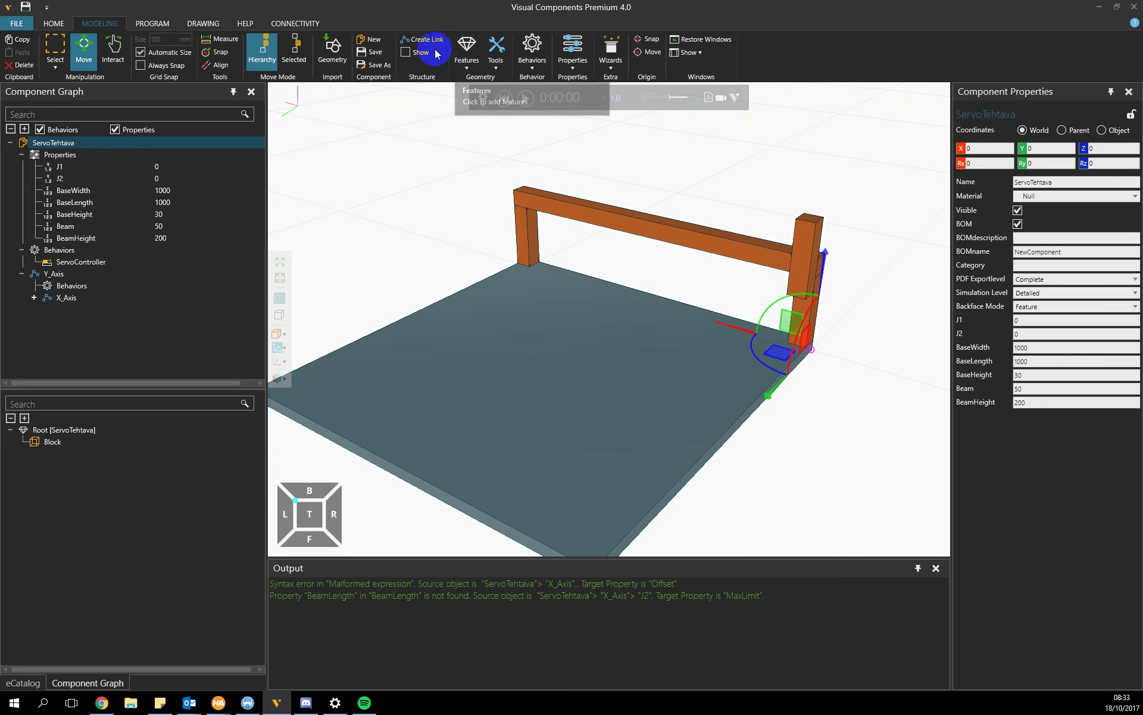
left_click(539, 54)
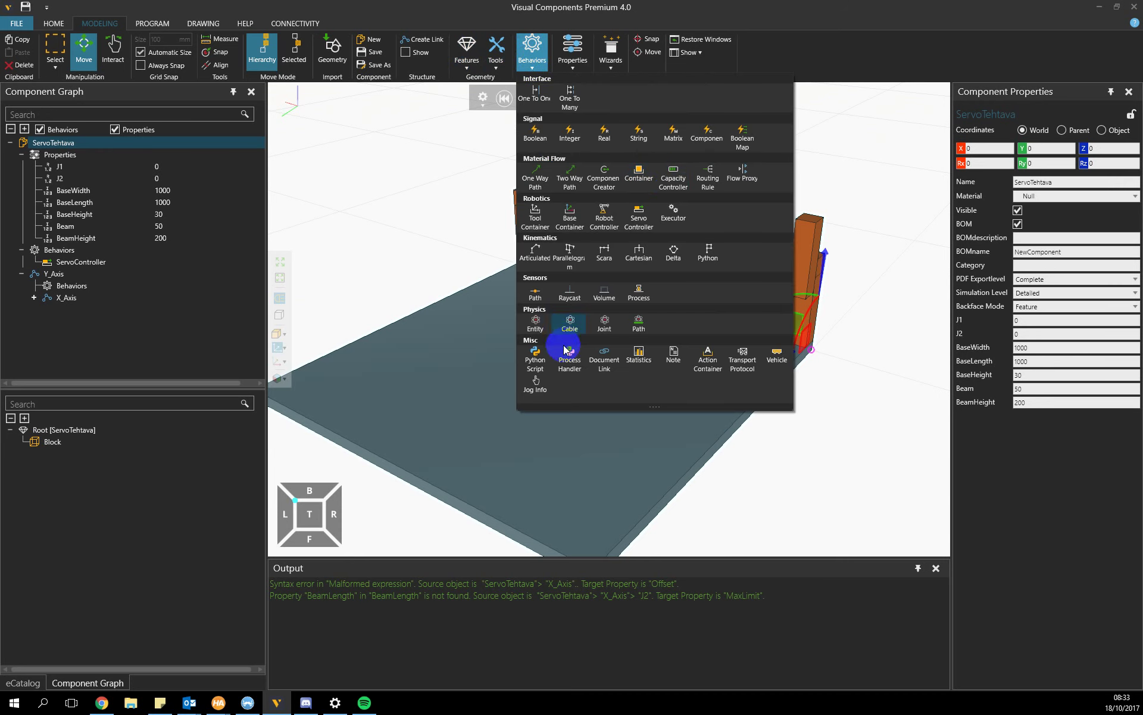
left_click(541, 361)
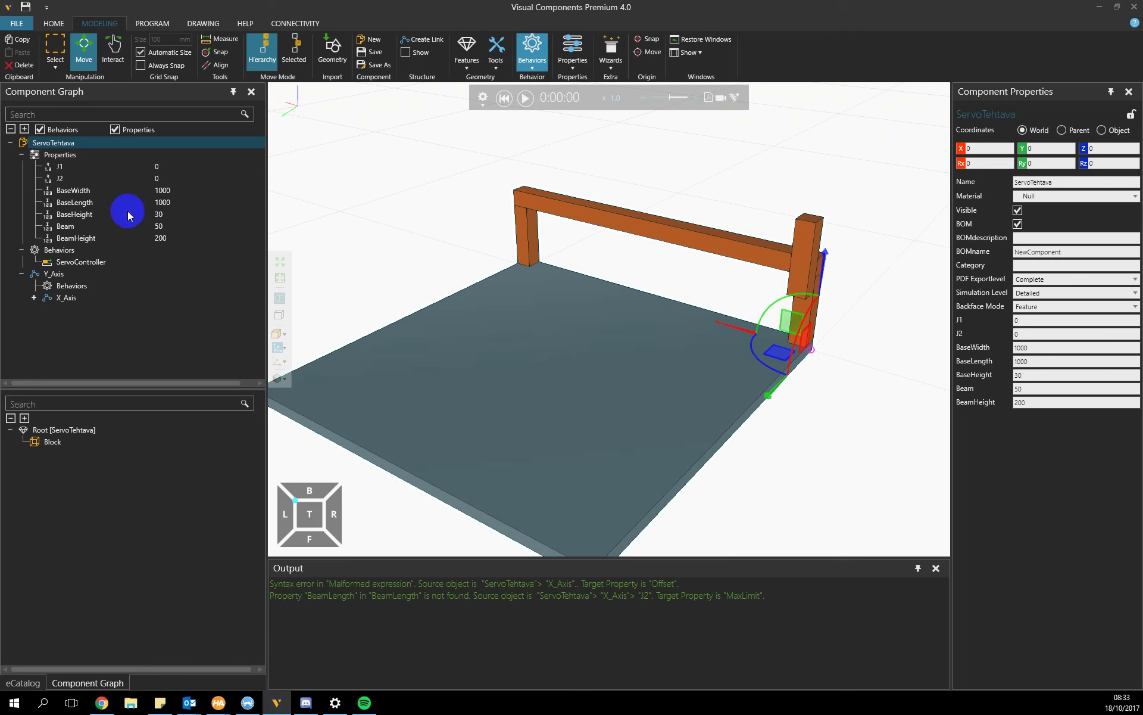
left_click_drag(595, 102, 927, 110)
left_click(418, 38)
left_click(532, 51)
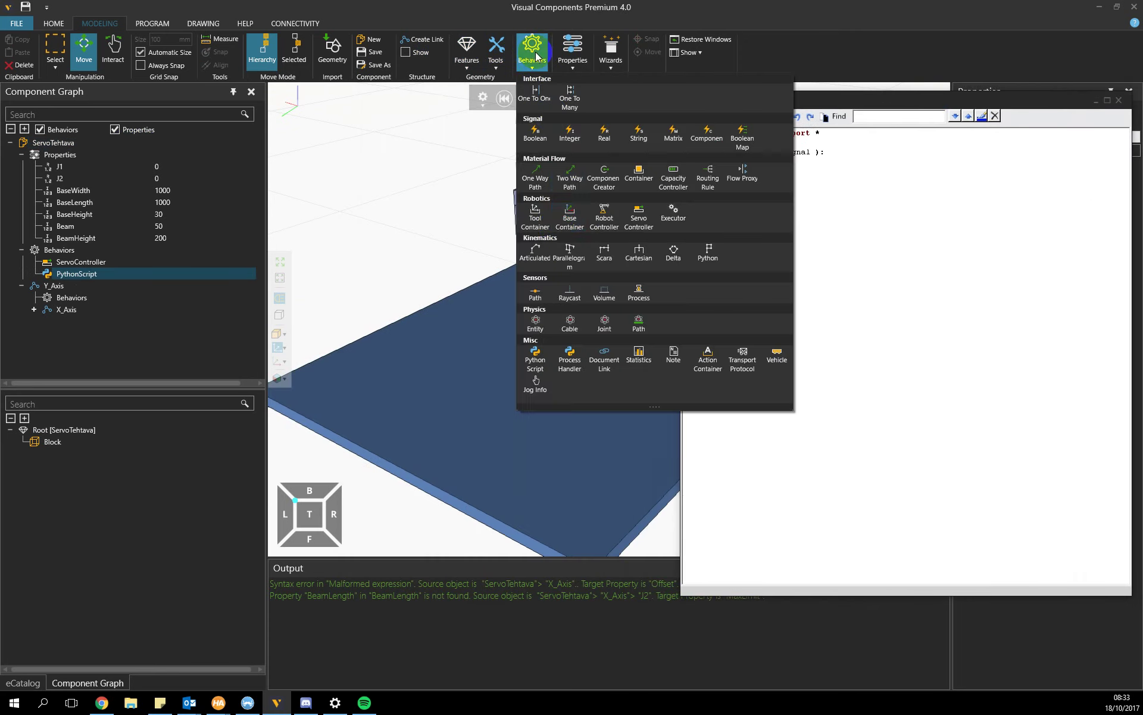
left_click(535, 360)
left_click(970, 198)
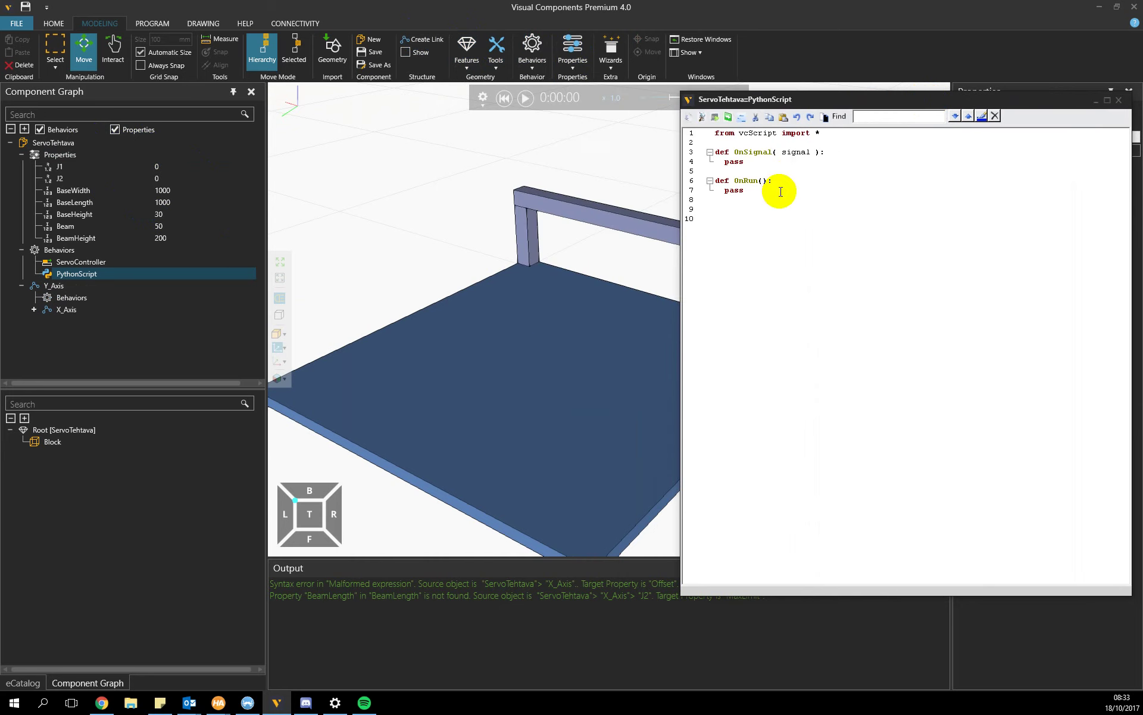
Step: Replace the pass statement in OnRun with comp = getComponent() and Servo = comp.findBehaviour("ServoController")
left_click(763, 189)
key("BackSpace")
key("BackSpace")
key("BackSpace")
key("BackSpace")
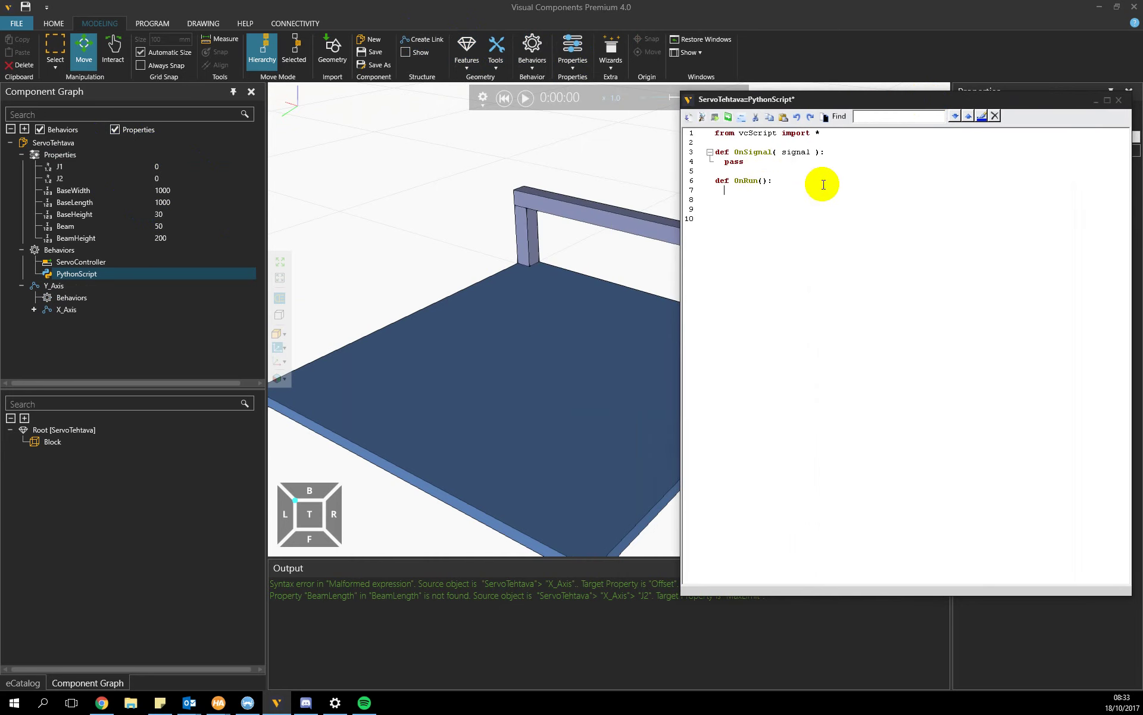
type("Servo")
key("BackSpace")
key("BackSpace")
key("BackSpace")
key("BackSpace")
key("BackSpace")
type("comp")
type(" = getComponent()   Servo = ")
type("comp.find")
type("Behaviour(\"S")
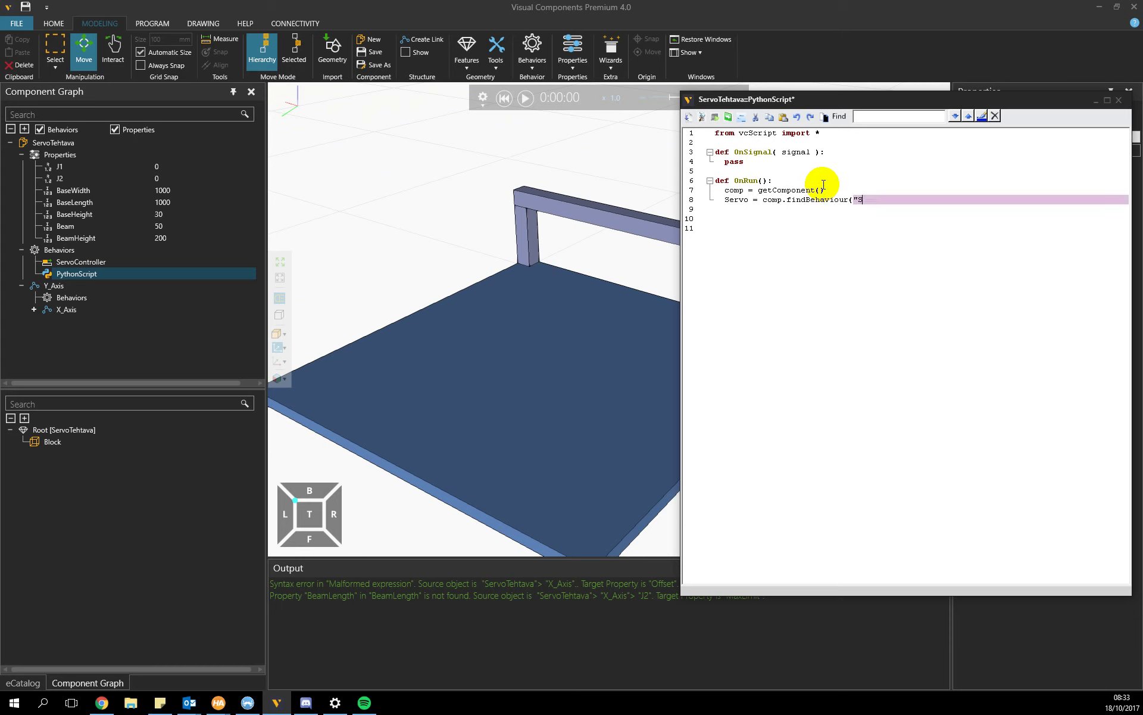
type("ervoController\")    ")
Step: Add a while True loop to OnRun that calls Servo.move(100,200) and Servo.move(400,600)
type("w")
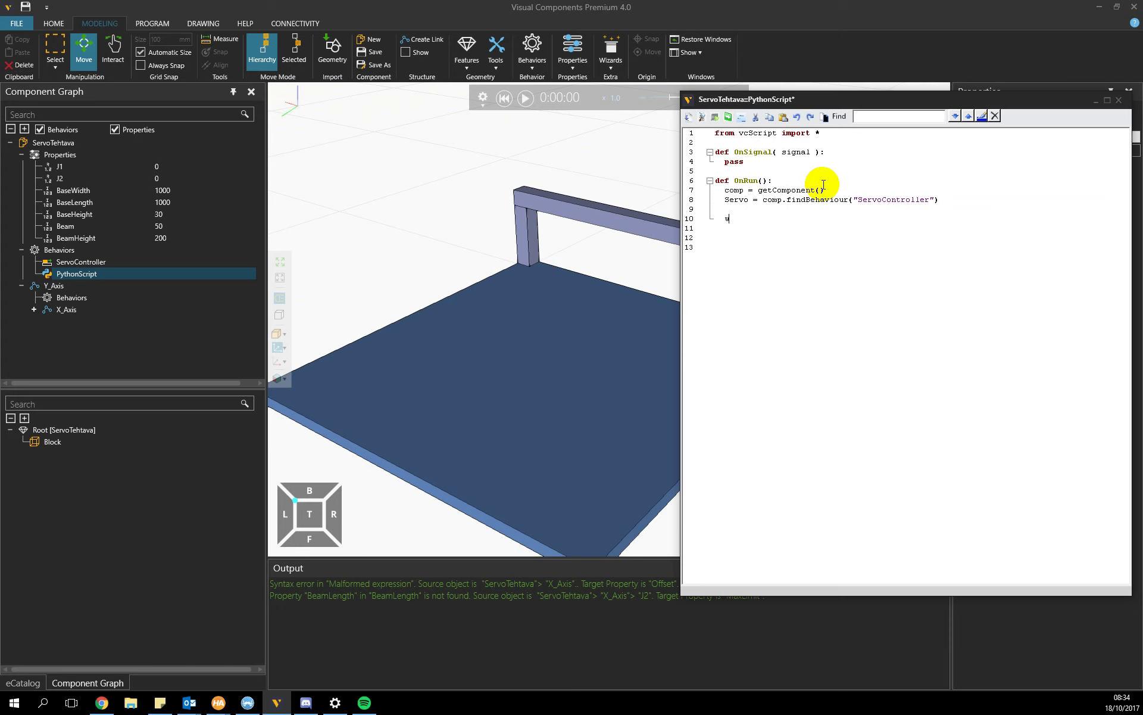
type("hile True:     ")
type("Se")
type("rvo.")
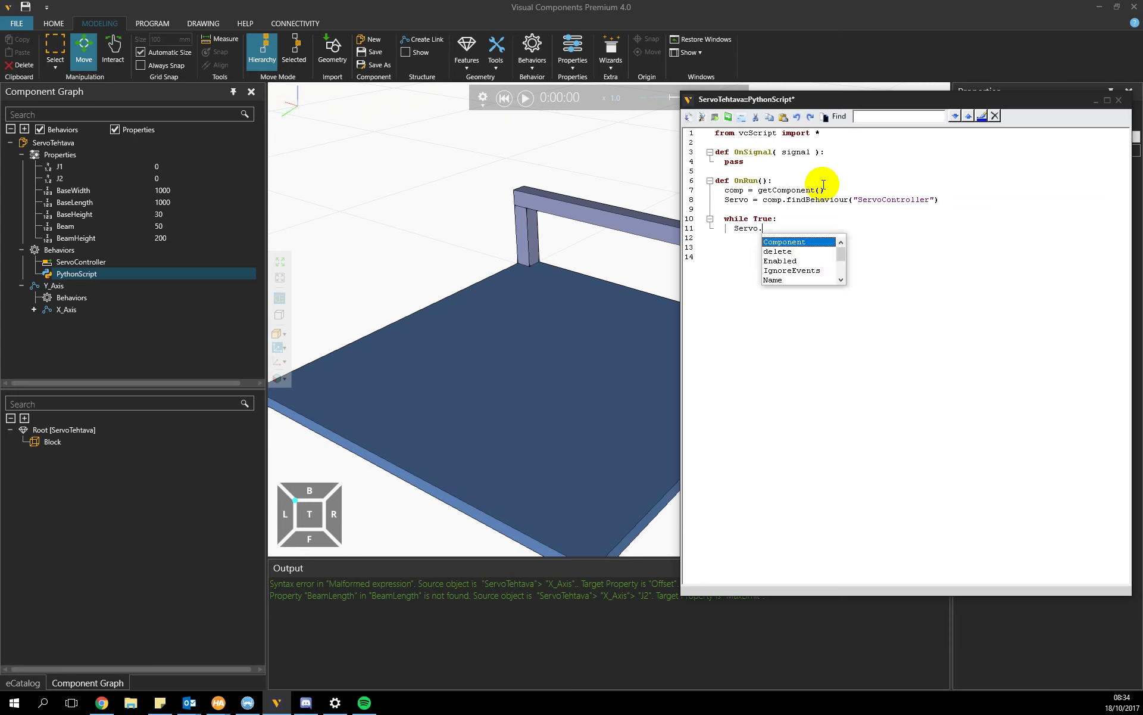
type("move(")
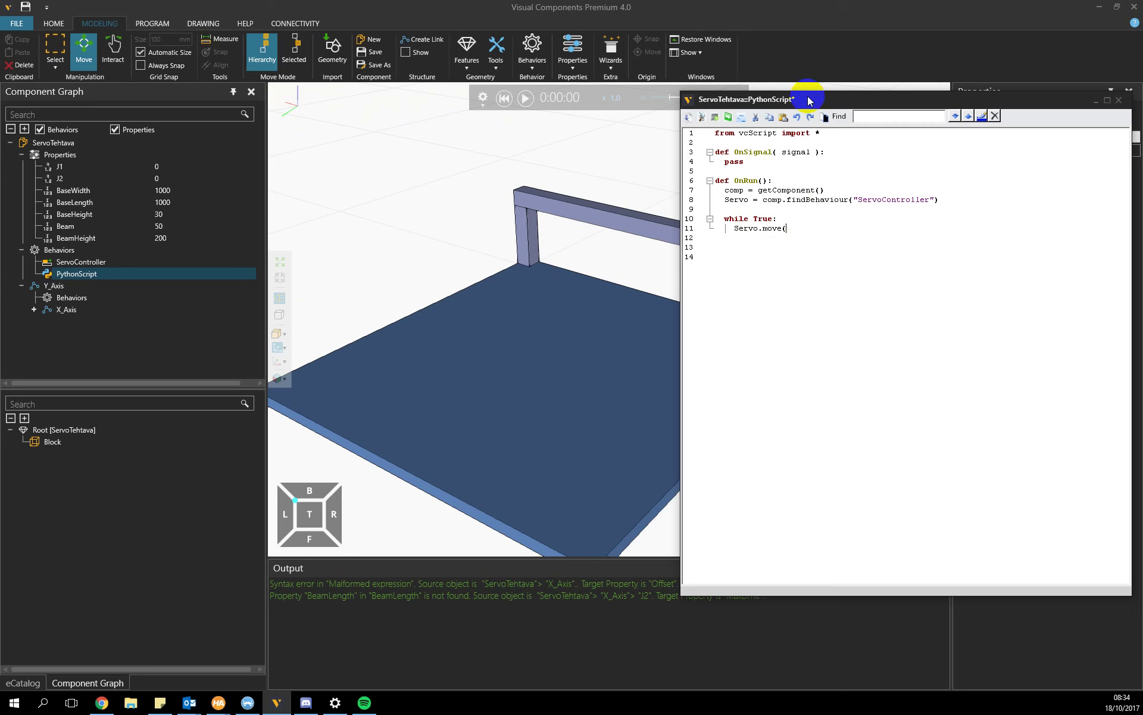
left_click_drag(810, 98, 960, 124)
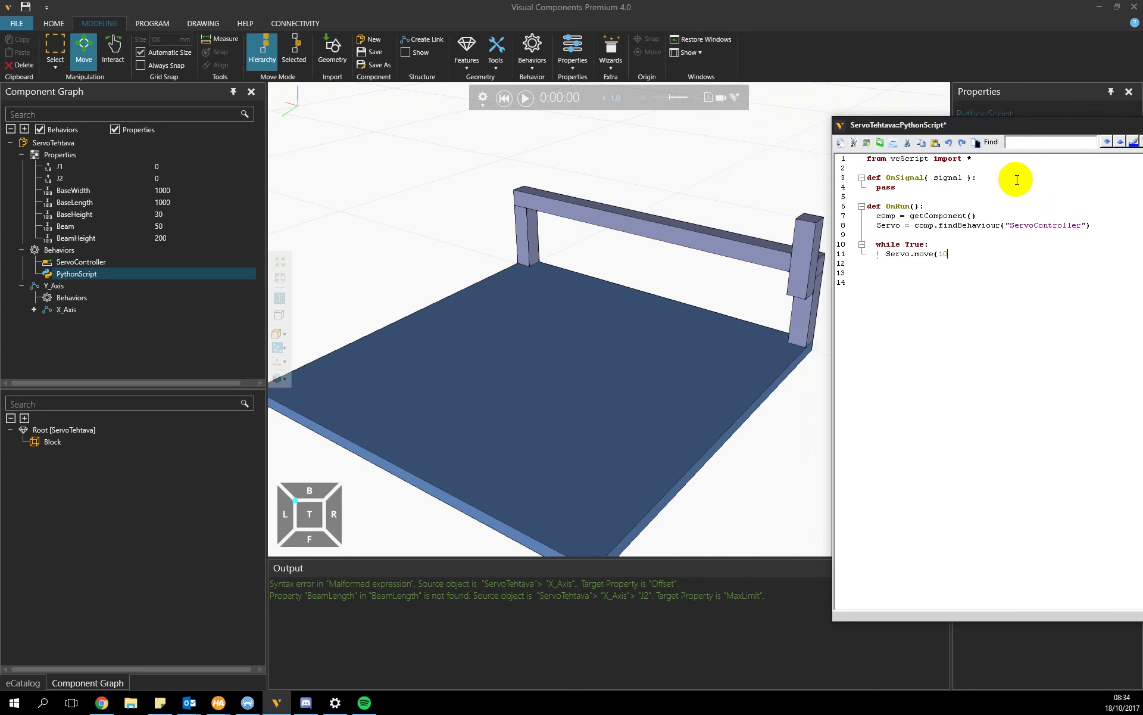
type("200) S")
type("ervo")
type(".move(400,600)")
Step: Compile the script and run the simulation to check the Servo.move motions
left_click(846, 145)
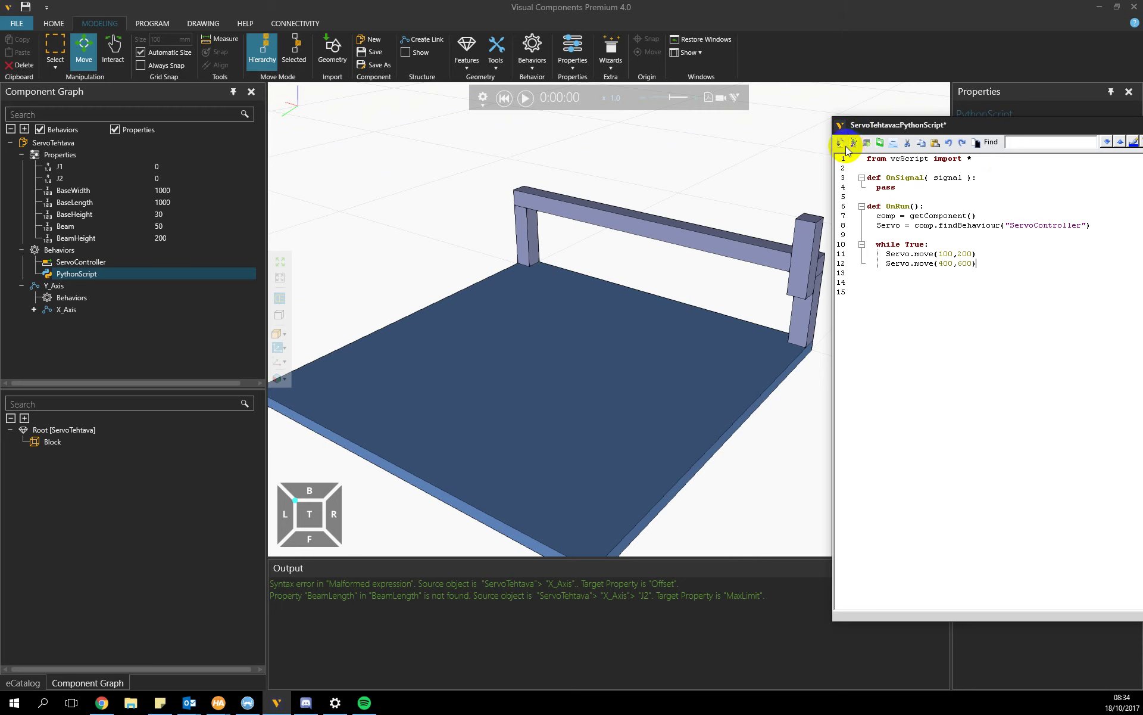
left_click(526, 98)
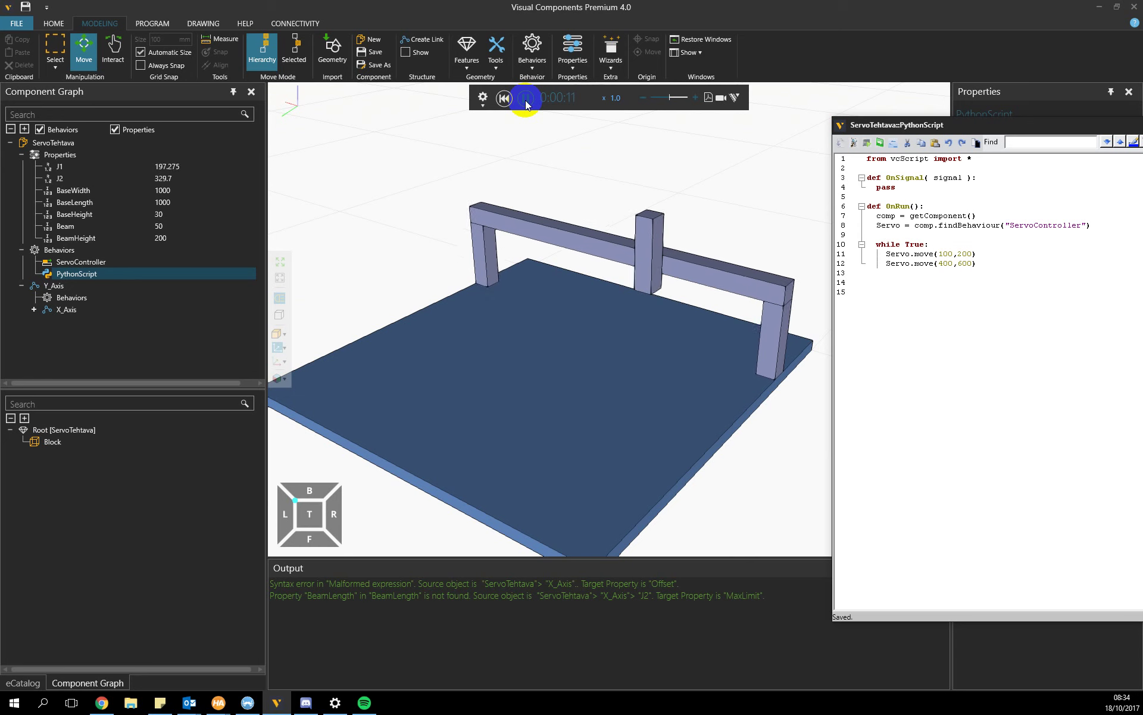
left_click(526, 99)
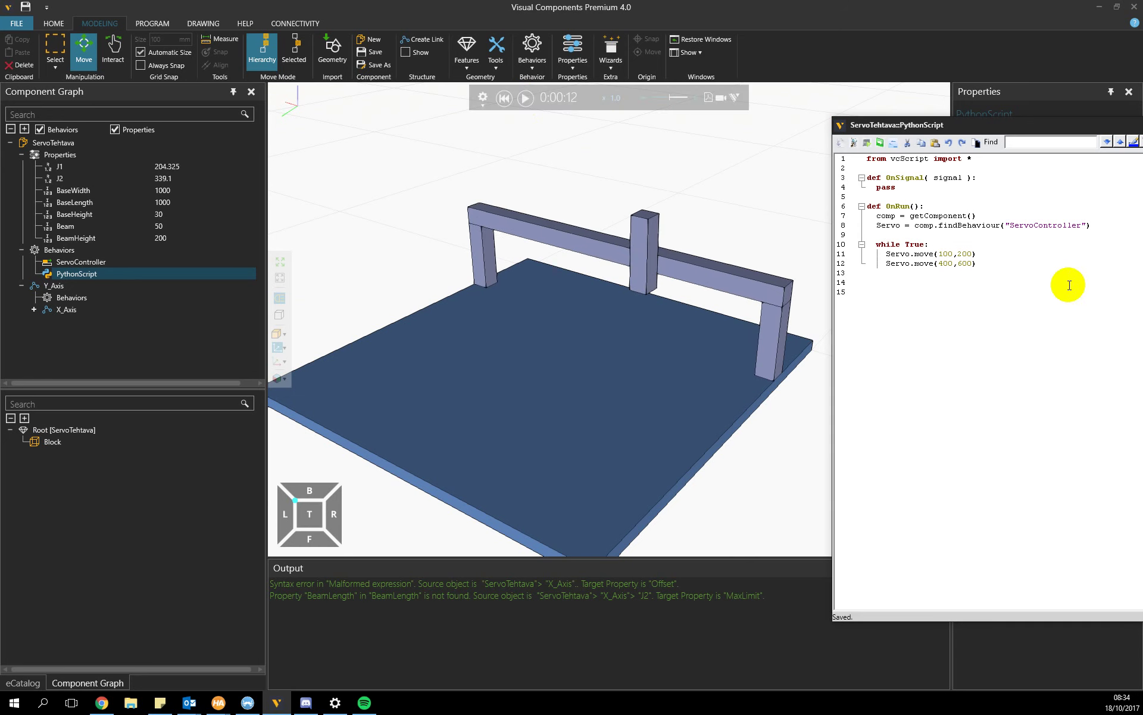
Step: Comment out both Servo.move lines in the while loop
left_click(886, 254)
type("#")
left_click(887, 264)
type("#")
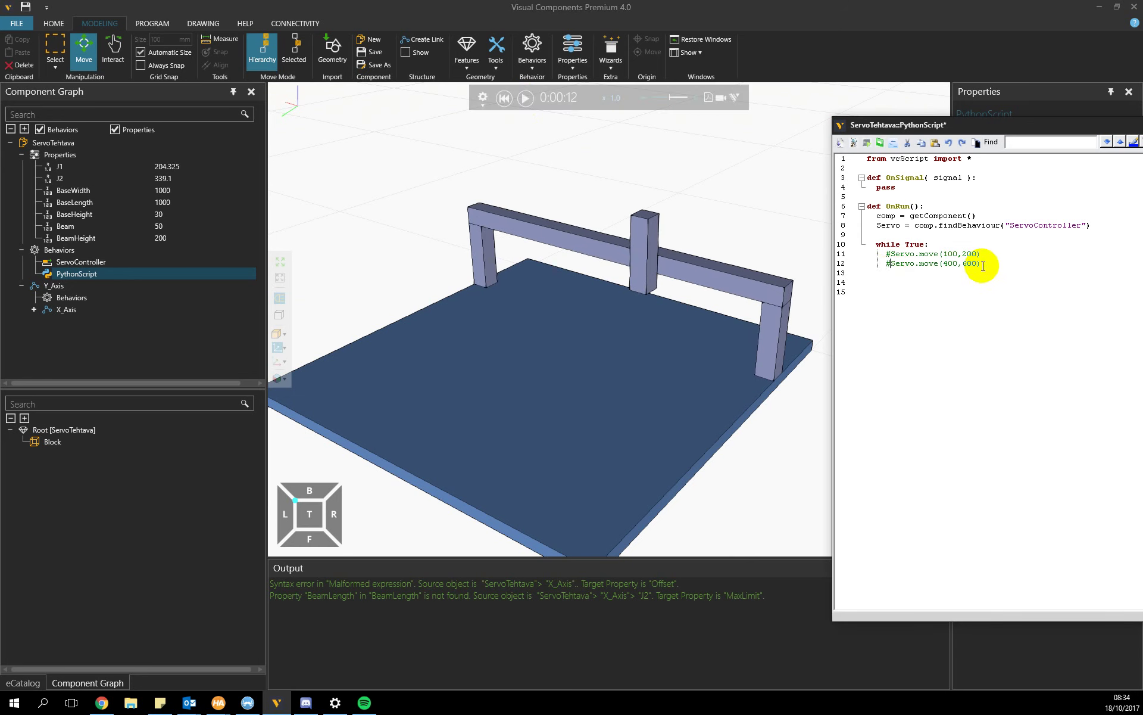
Step: Add Servo.moveJoint(1,300) and Servo.moveJoint(0,200) below the commented lines in the while loop
left_click(991, 262)
type("Servco")
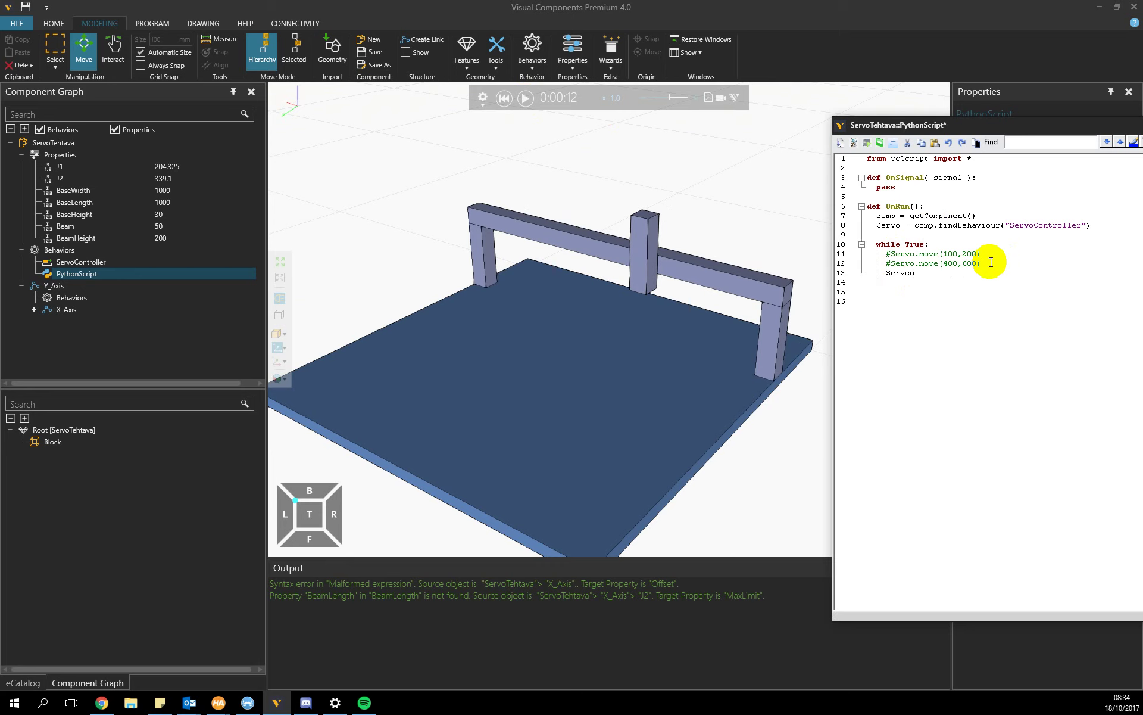
type("o.move")
type("oveJoin")
type("t(0,200")
left_click(784, 84)
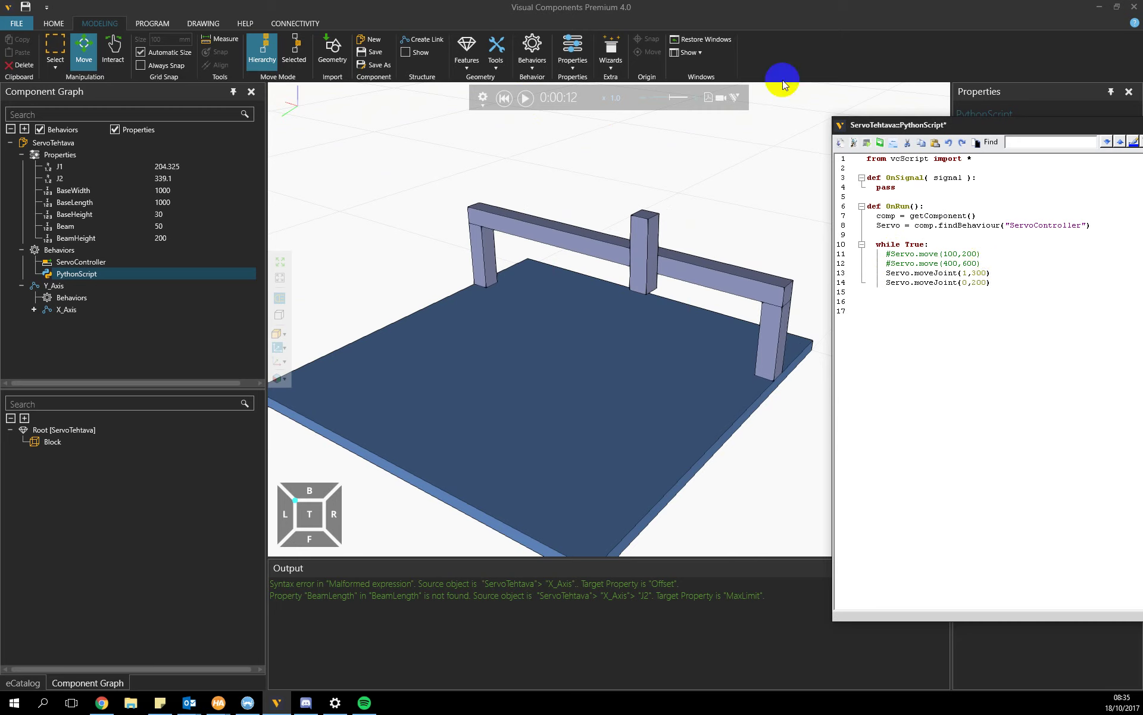
Step: Compile the script with the simulation reset and test-run the two moveJoint calls
left_click(505, 98)
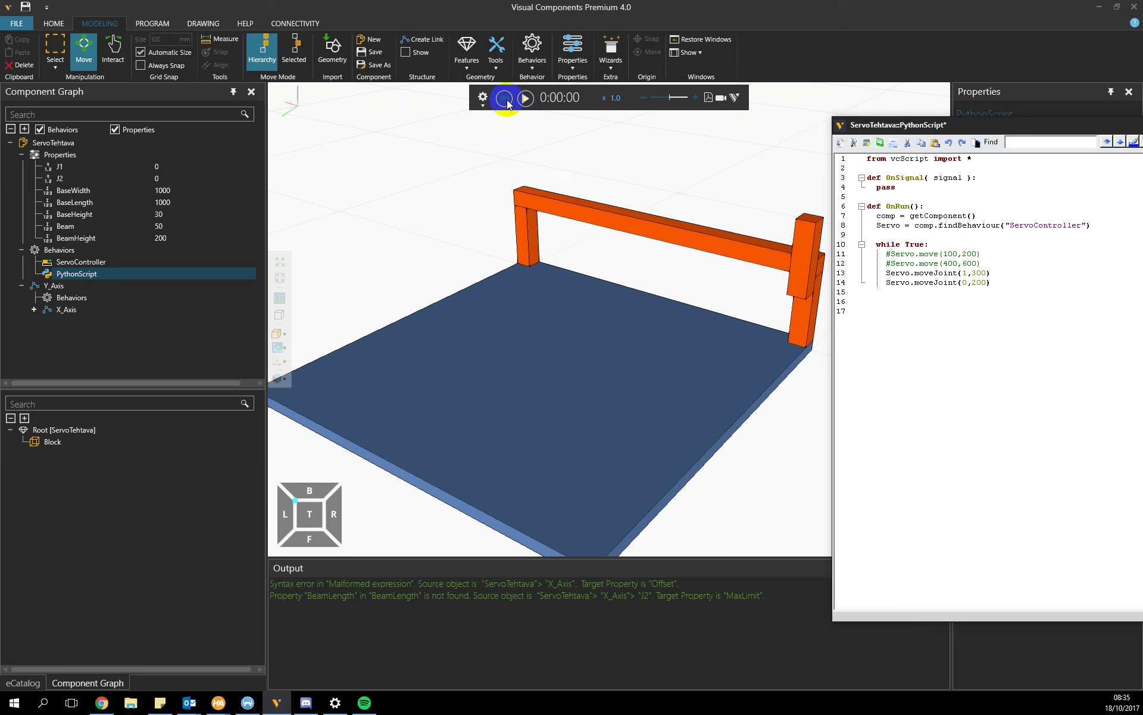
left_click(841, 143)
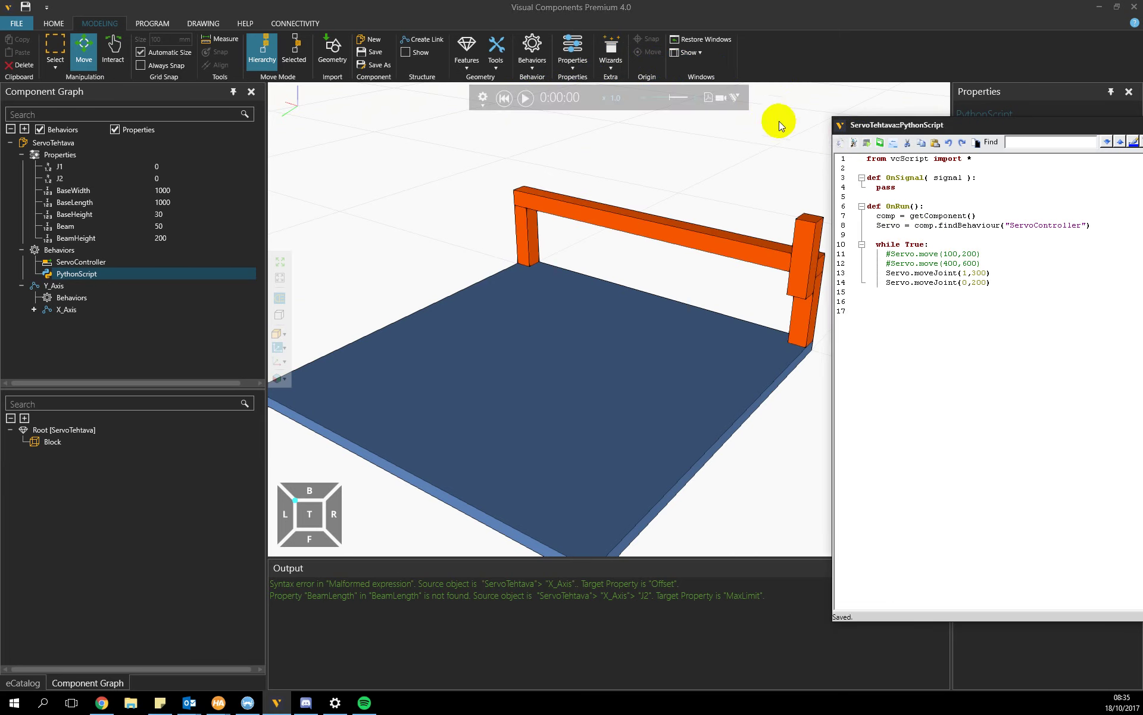
left_click(527, 98)
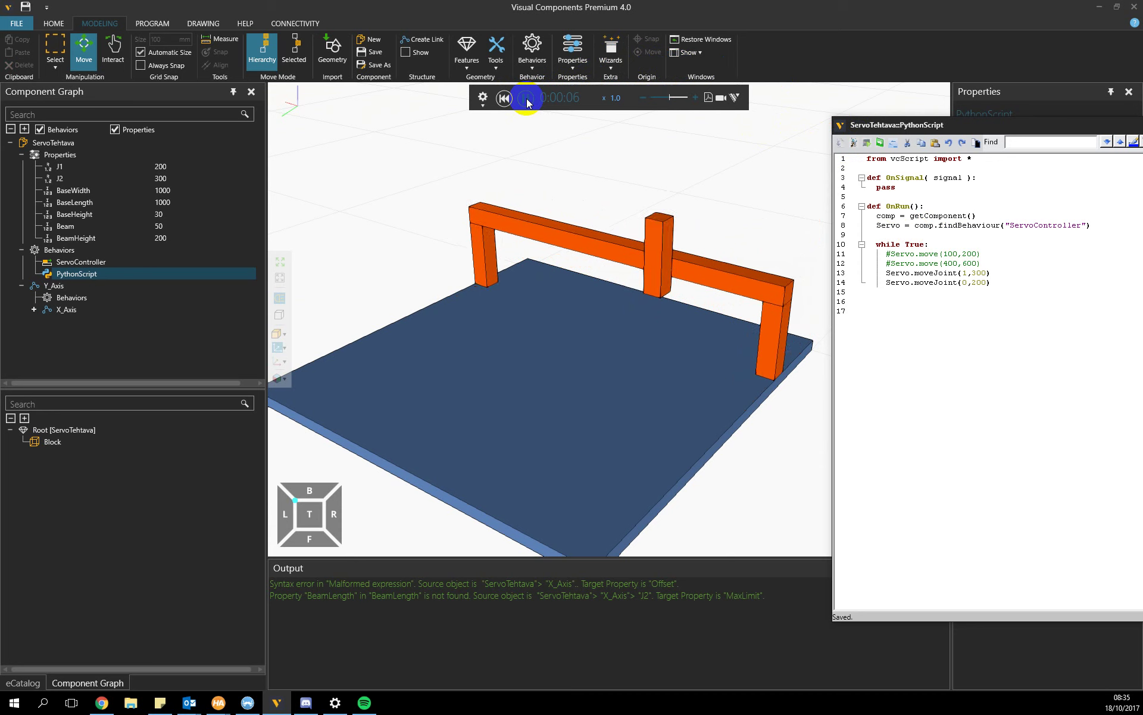
left_click(527, 101)
Step: Append Servo.moveJoint(1,0) and Servo.moveJoint(0,0) to the while loop so both joints return to zero
left_click(1003, 282)
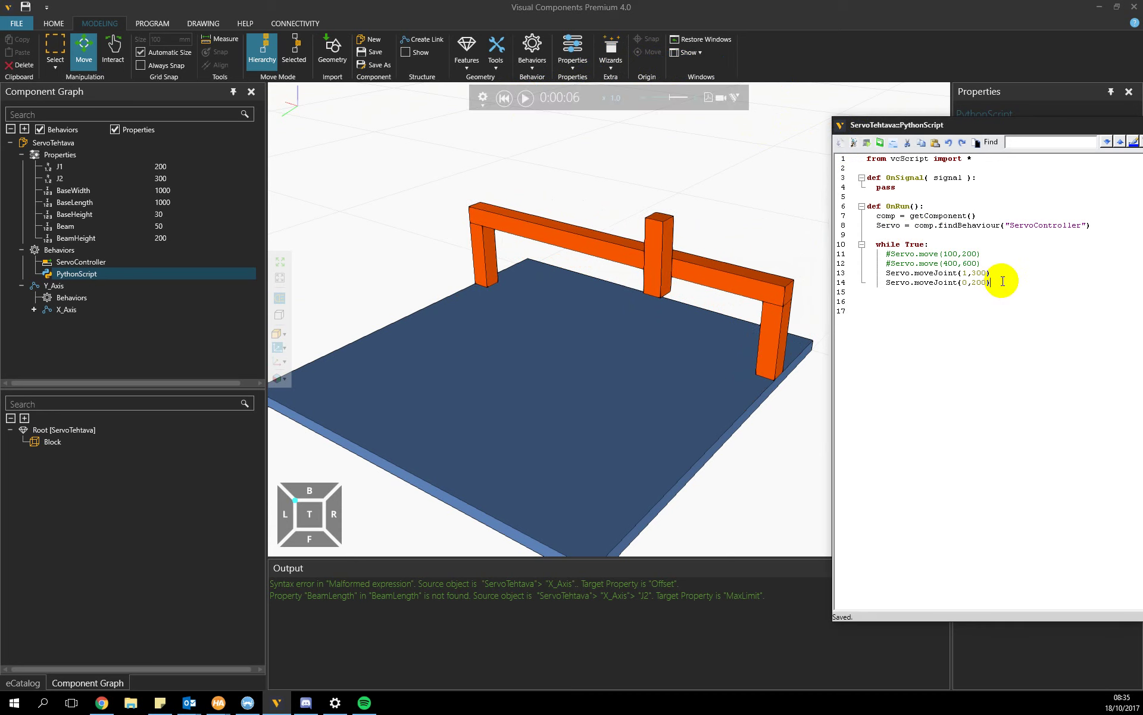
type("S")
type("ervo.moveJoint(1,0) Servo")
type(".moveJoint(0,0")
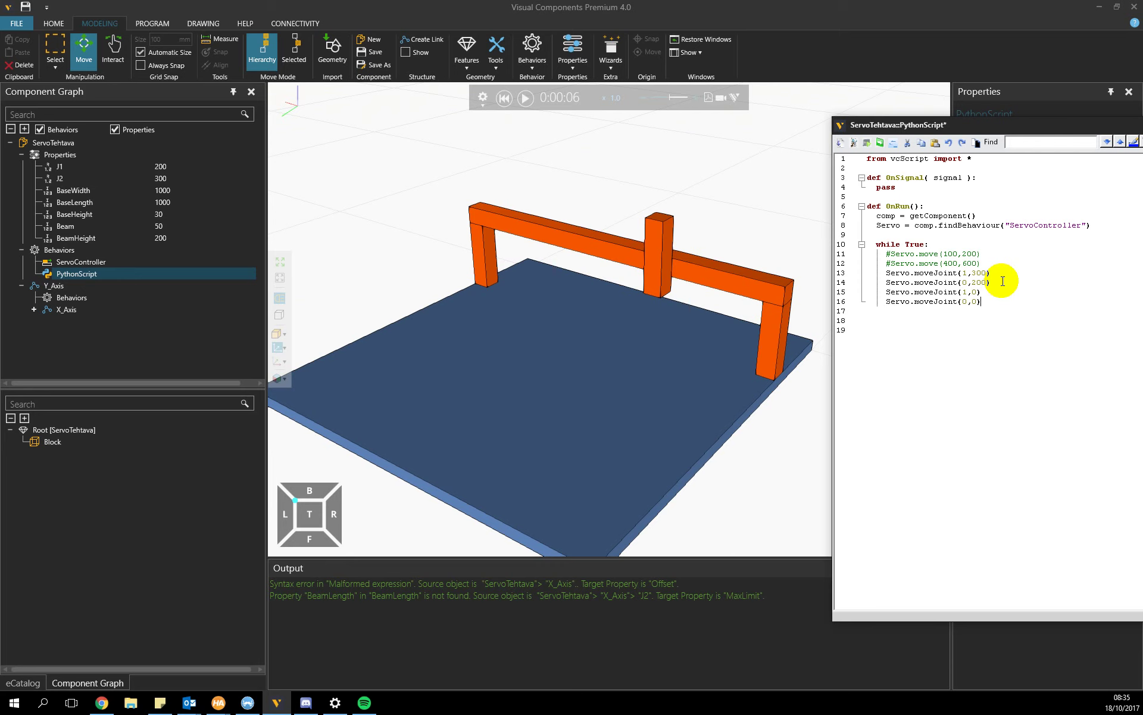
Step: Compile the extended script with the simulation reset, and test-run the return motion before resetting again
left_click(840, 143)
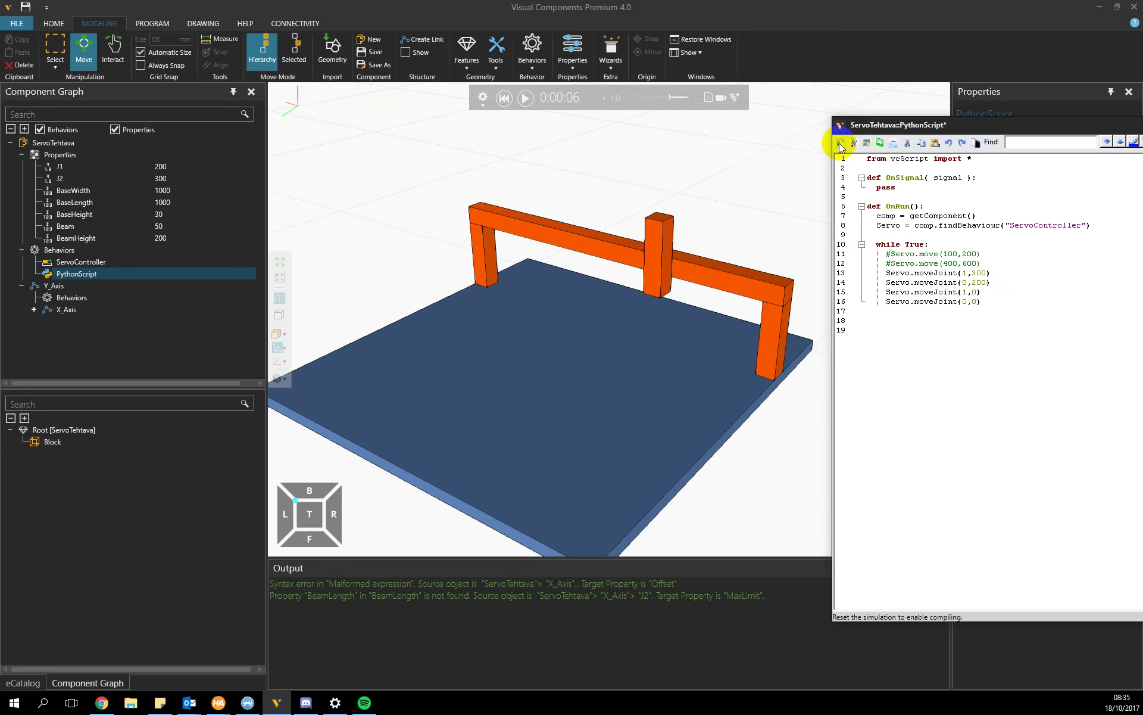
left_click(504, 98)
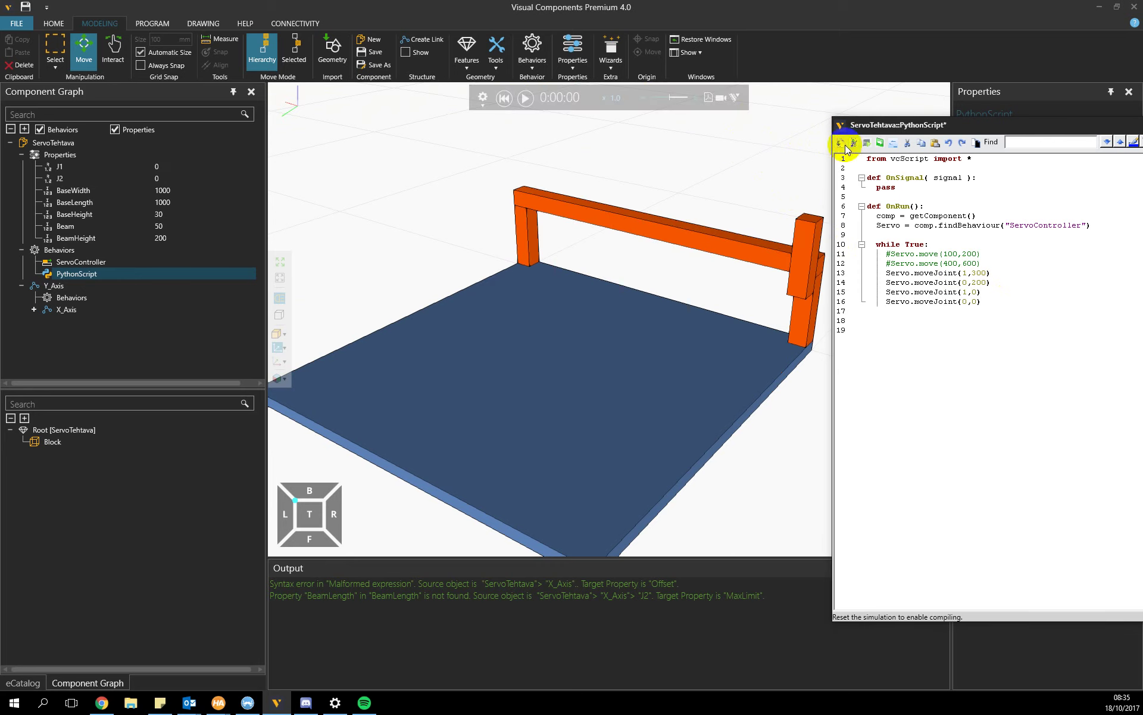
left_click(844, 145)
left_click(528, 99)
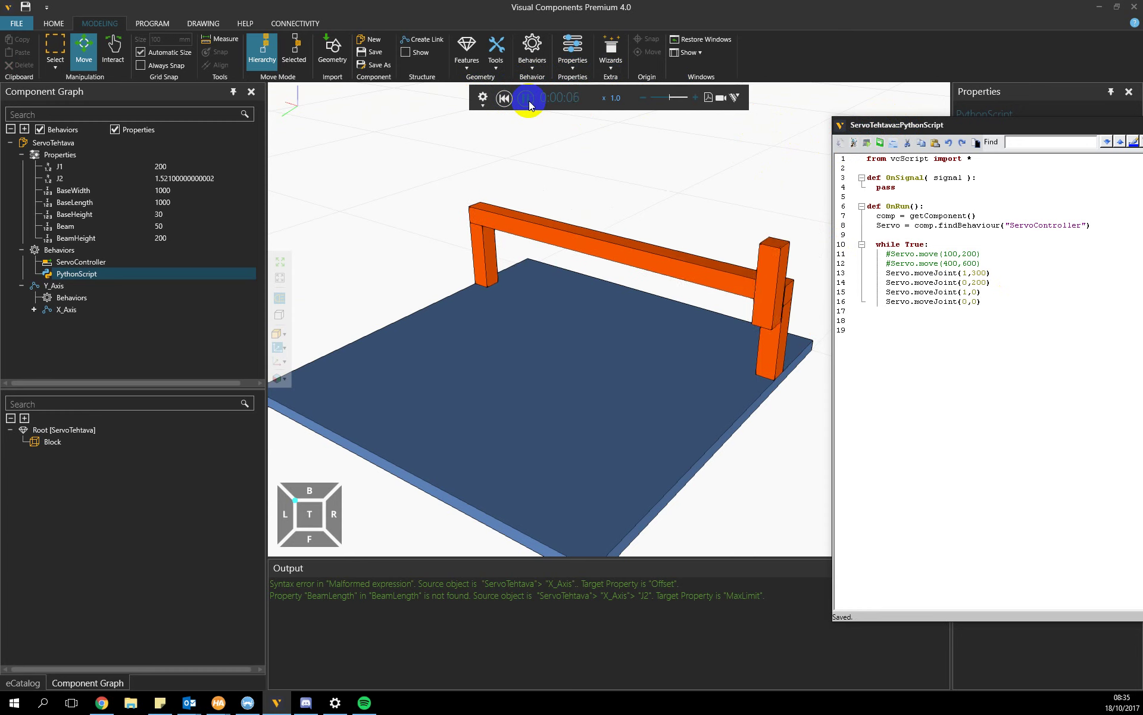
left_click(526, 99)
left_click(509, 100)
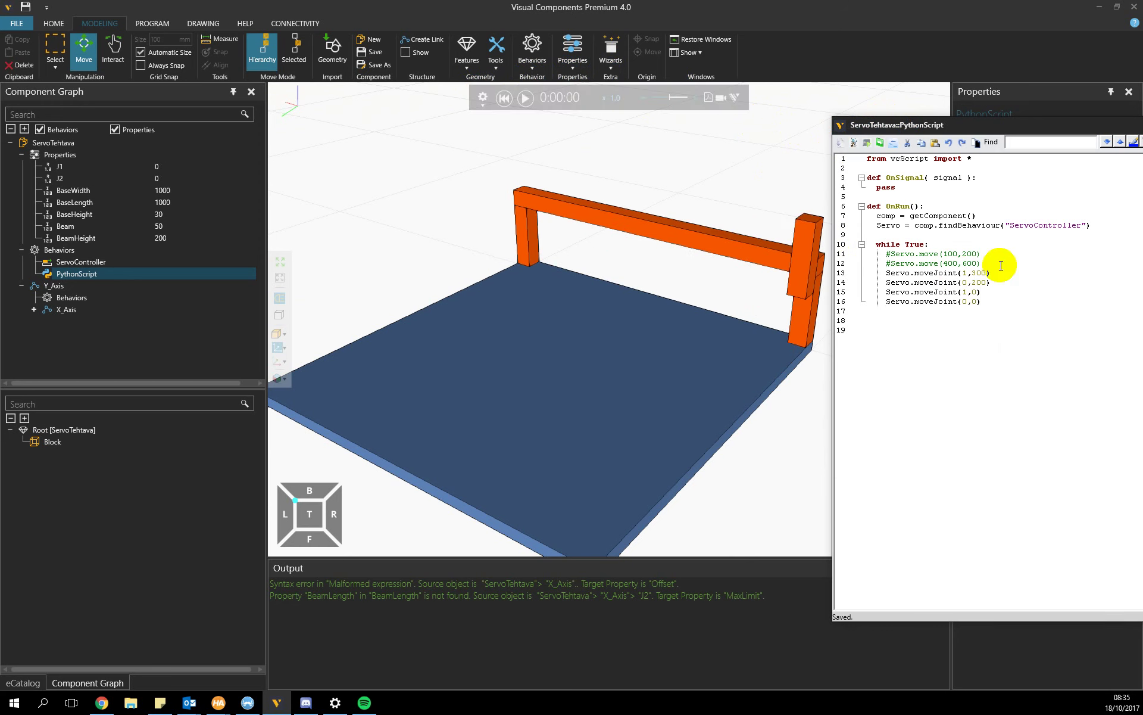
Step: Delete the two commented-out Servo.move lines and run the simulation with the recompiled script
left_click_drag(983, 263, 809, 259)
key("Delete")
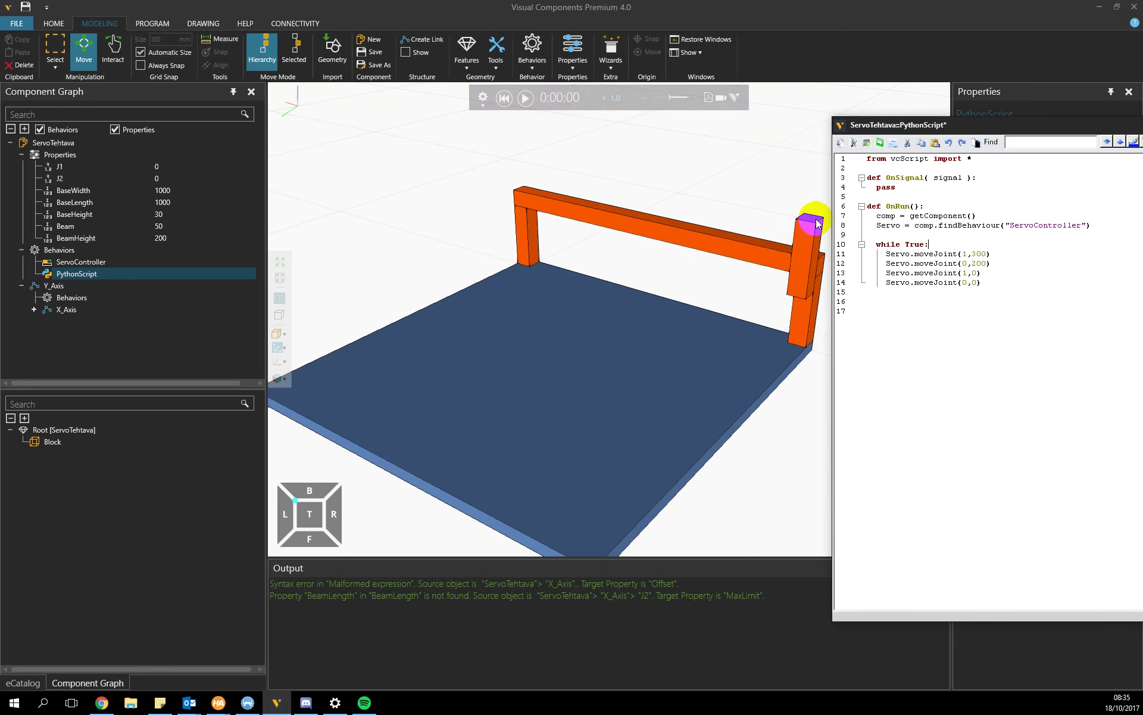
left_click(841, 143)
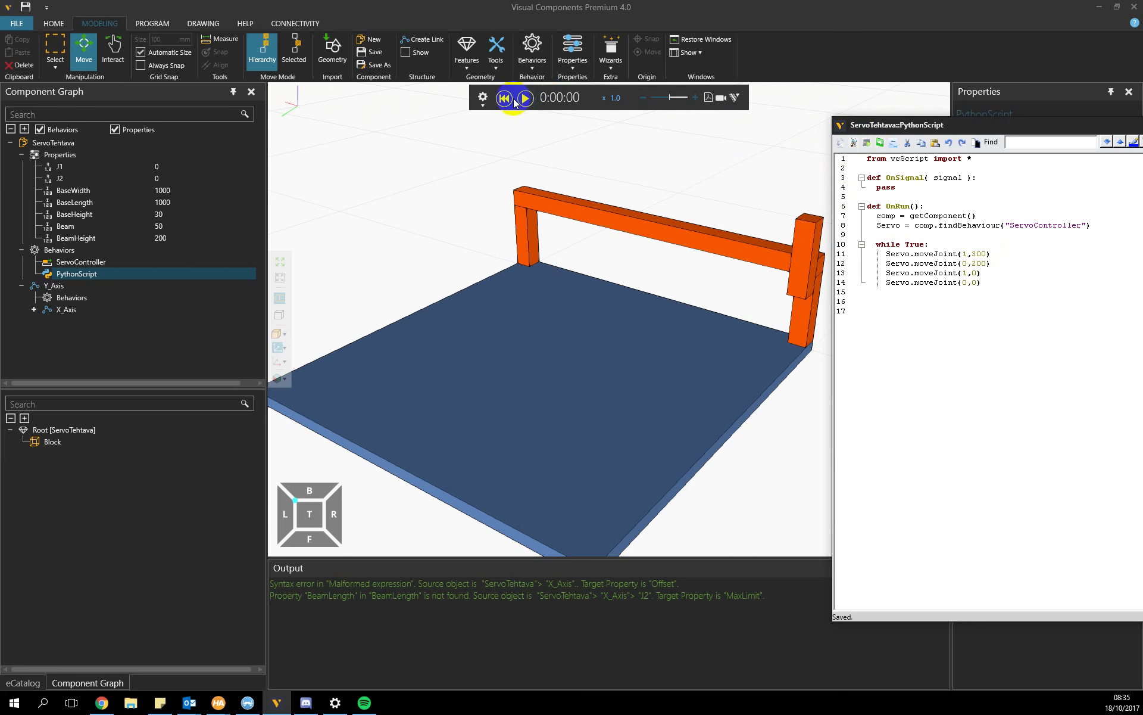
left_click(523, 98)
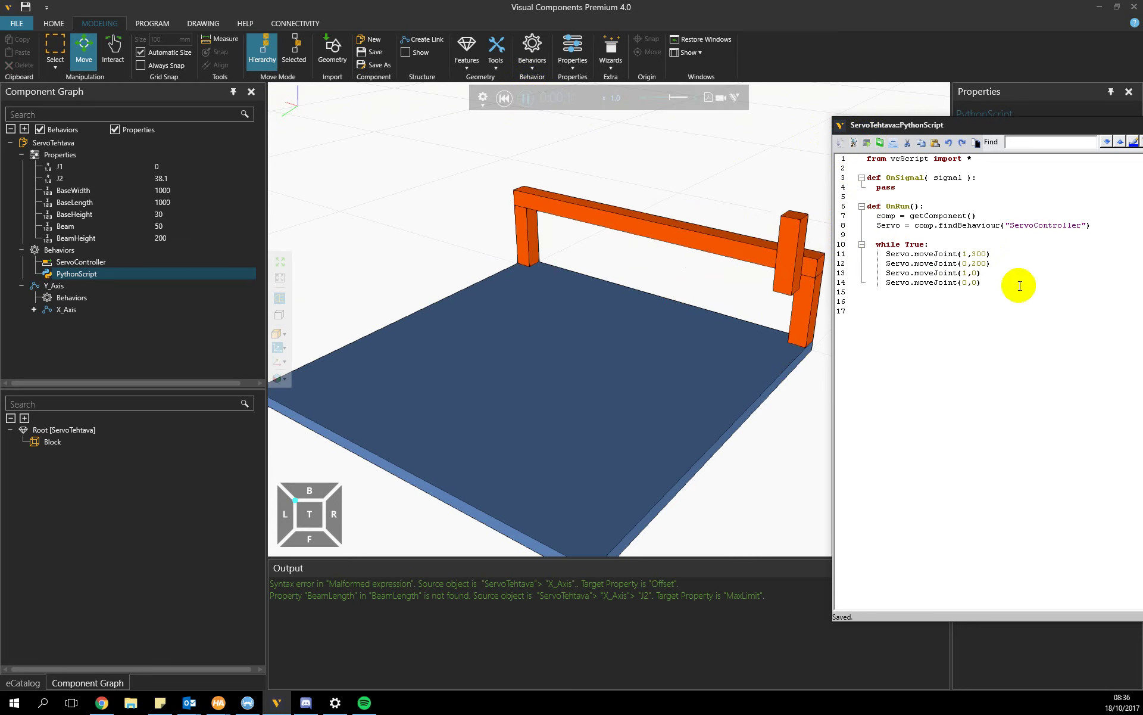
left_click_drag(977, 124, 792, 176)
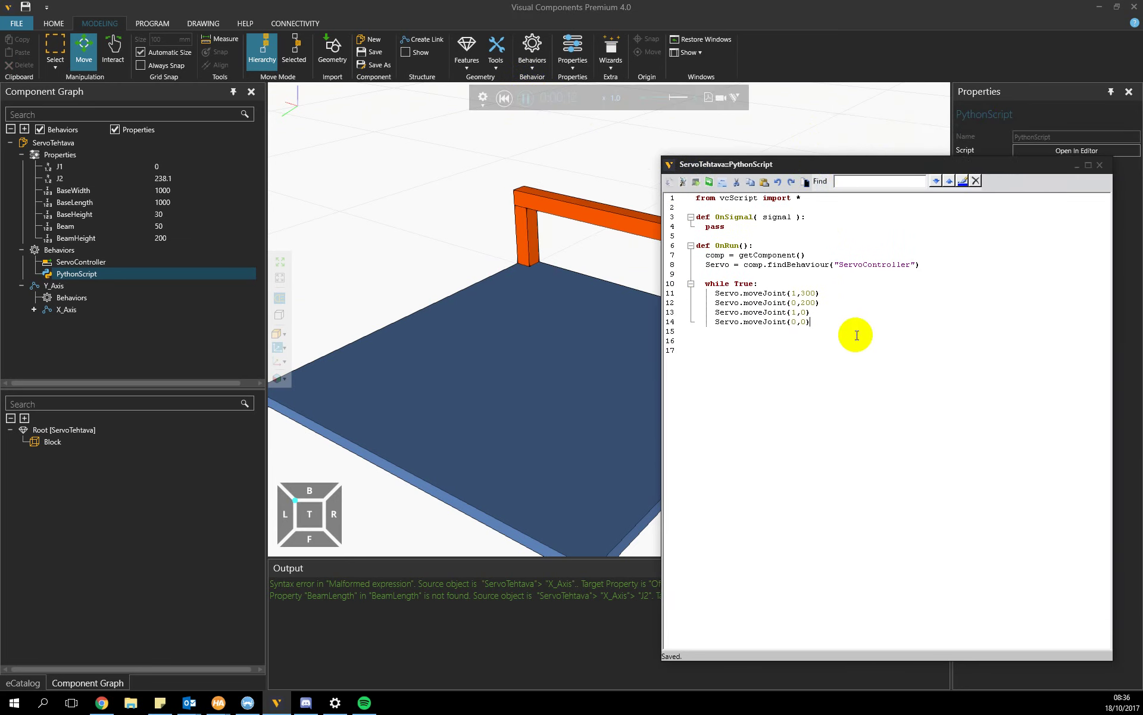
Step: Pause the running simulation of the gantry's looping joint moves
left_click(679, 186)
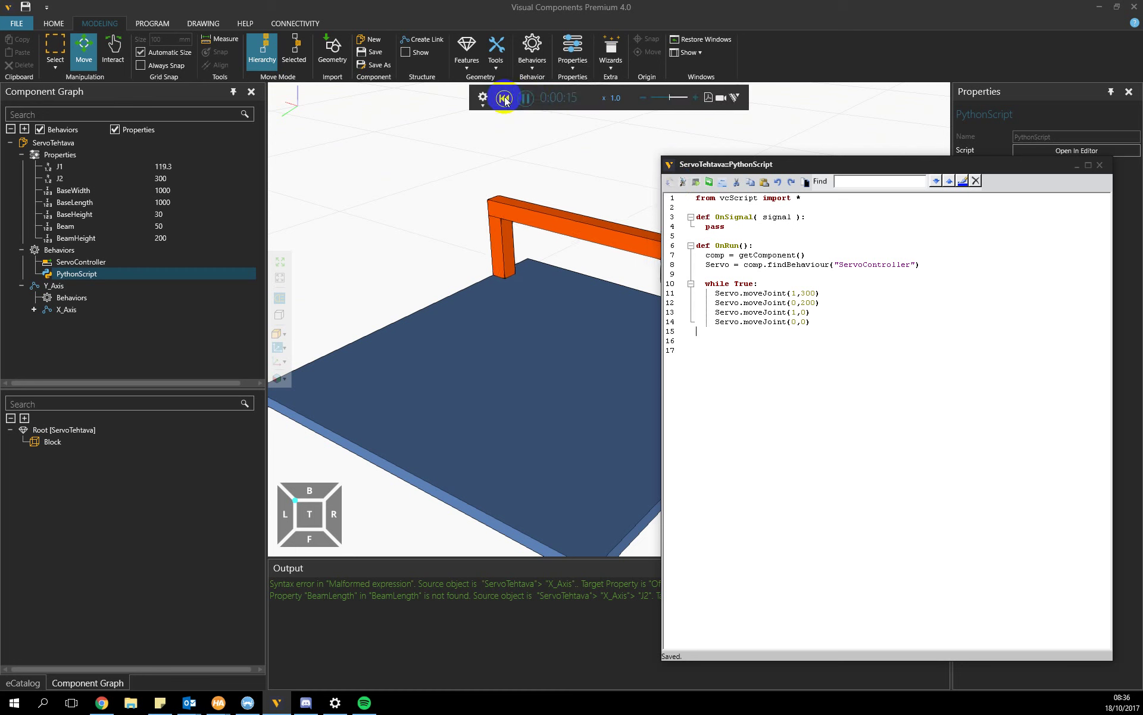
left_click(525, 97)
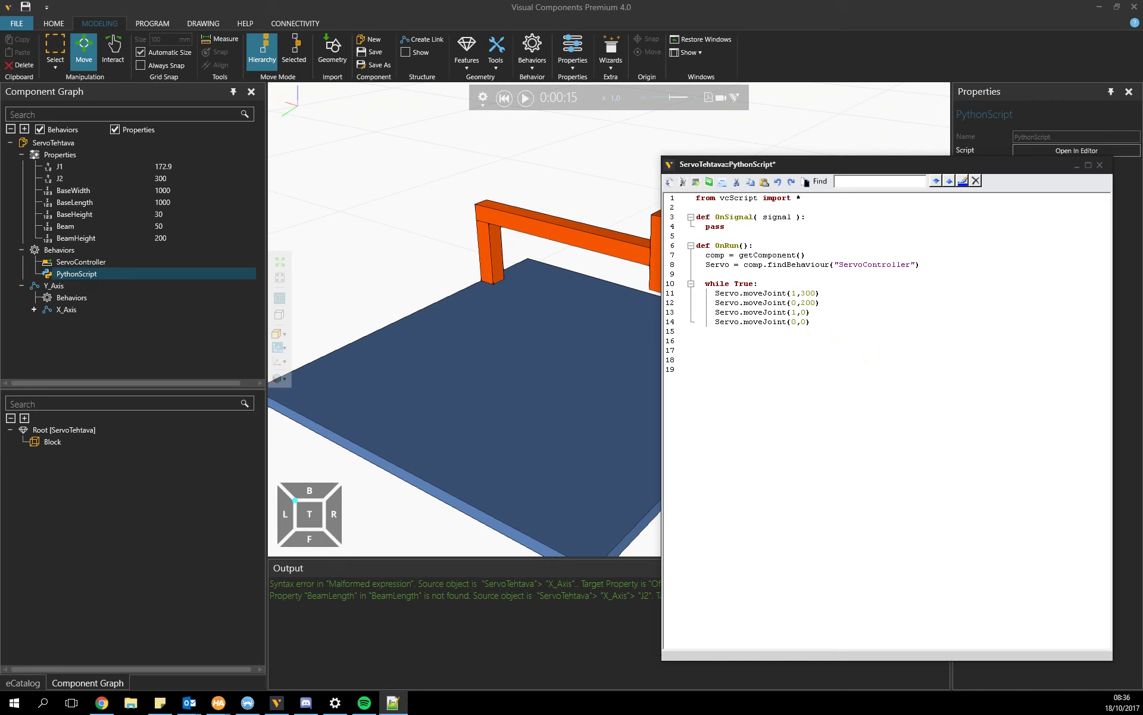
left_click(841, 323)
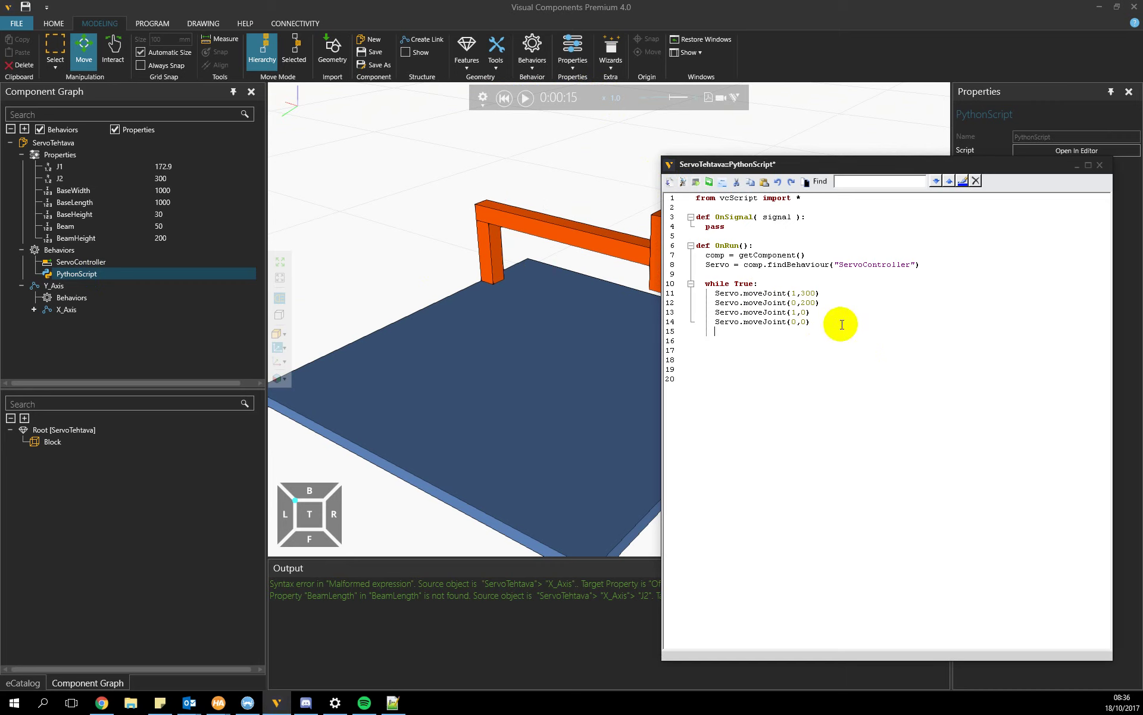
type("Serv")
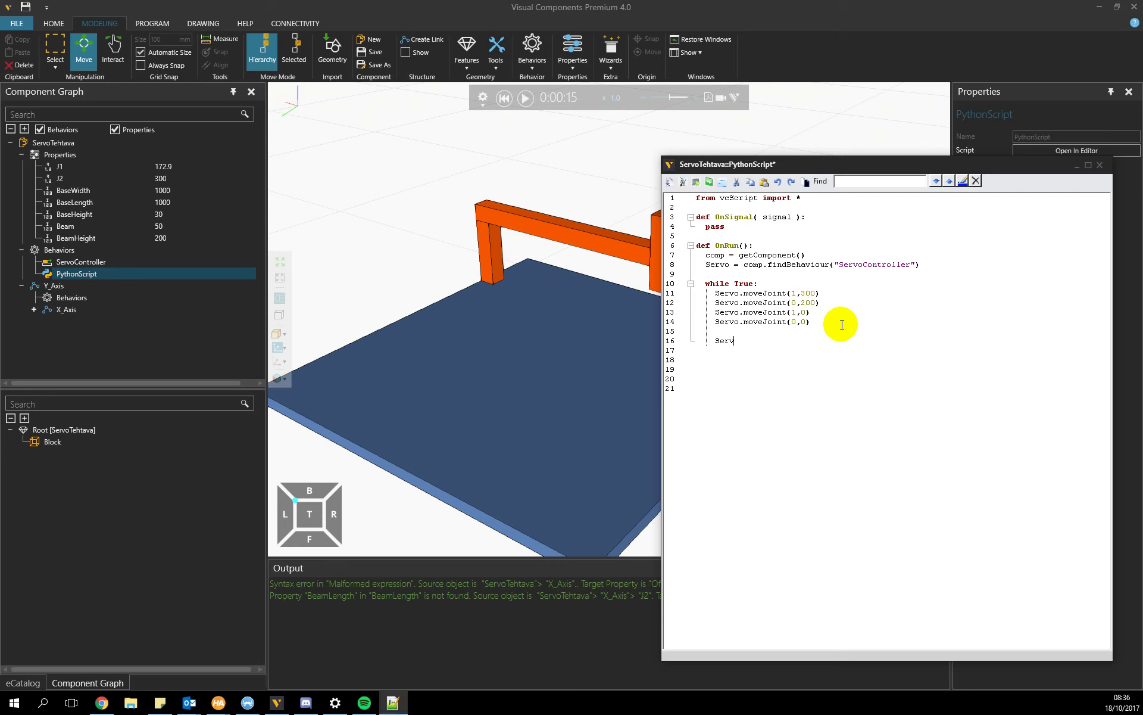
key("BackSpace")
Step: Switch to Notepad++ and write the note "Servo.move(1,0) Liikuttaa jointissa 1 olevaa servoa 0:n verran." on the second line of the empty file
left_click(392, 703)
left_click_drag(94, 199, 511, 107)
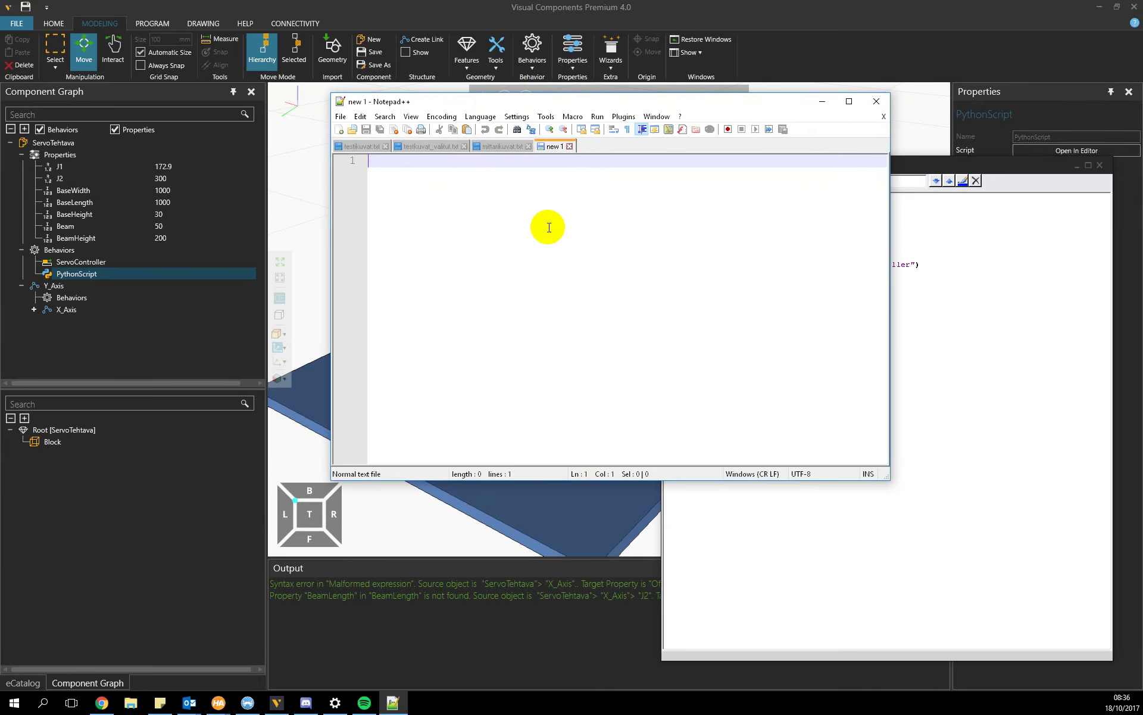
key("Return")
type("Servo.move(1")
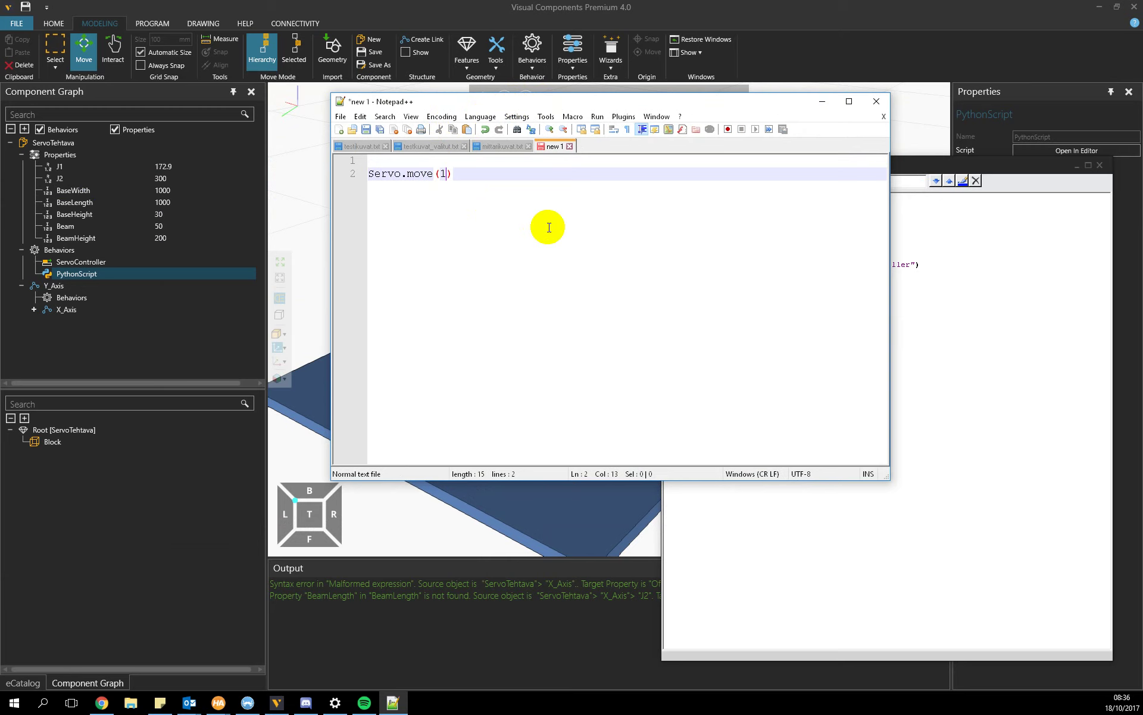
type(",0) Liikuttaa jointissa 1 olevaa se")
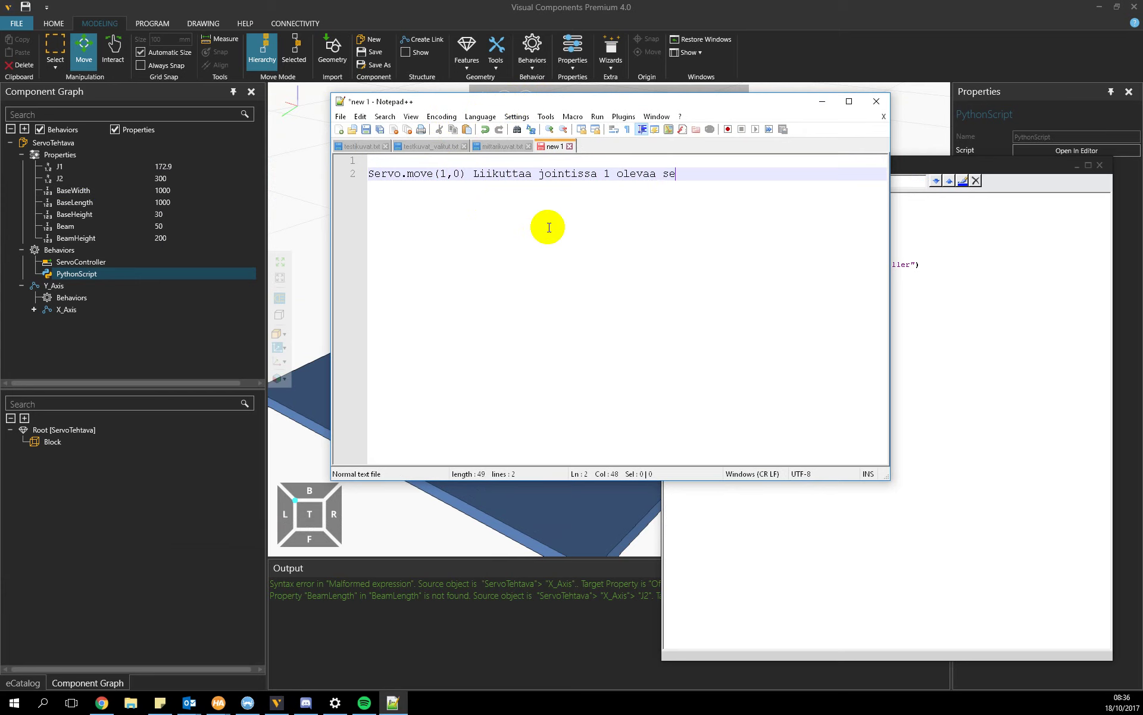
type("rvoa")
type(" 0 arv")
type("o")
key("BackSpace")
key("BackSpace")
key("BackSpace")
type("rran.")
key("Return")
key("Return")
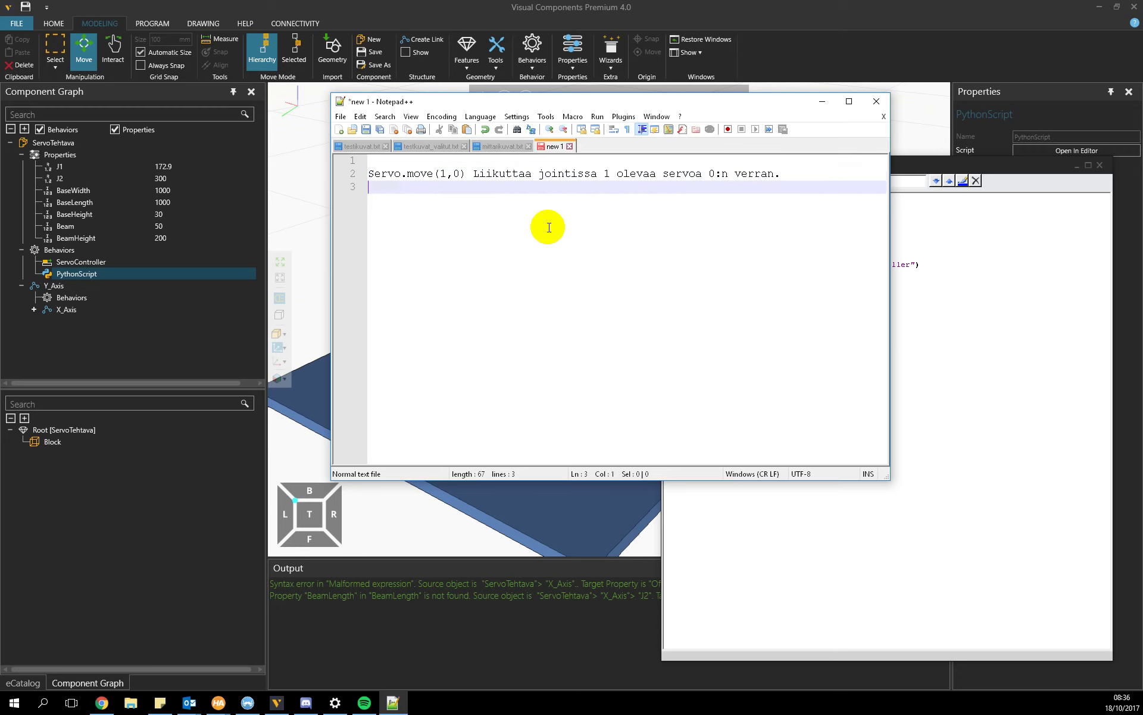
Step: Add a second note below the first, reading "Servo.move(1,100) Liikuttaa jointissa"
type("Servo.")
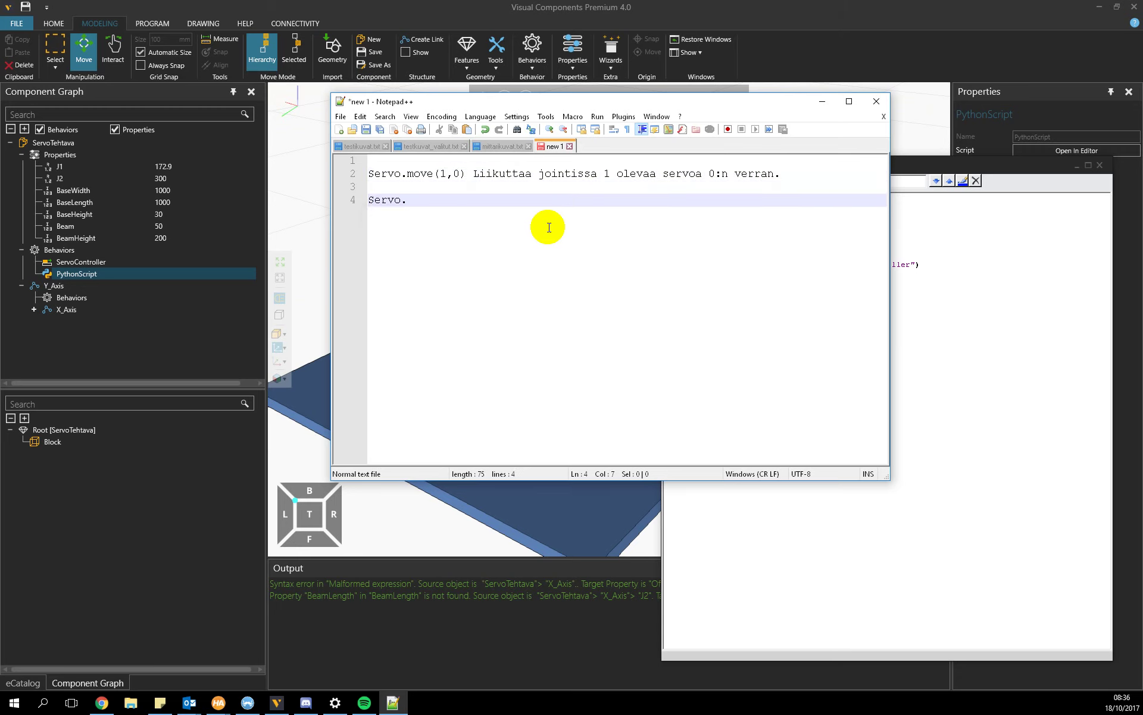
type("move(1,100) Liikuttaa jointi")
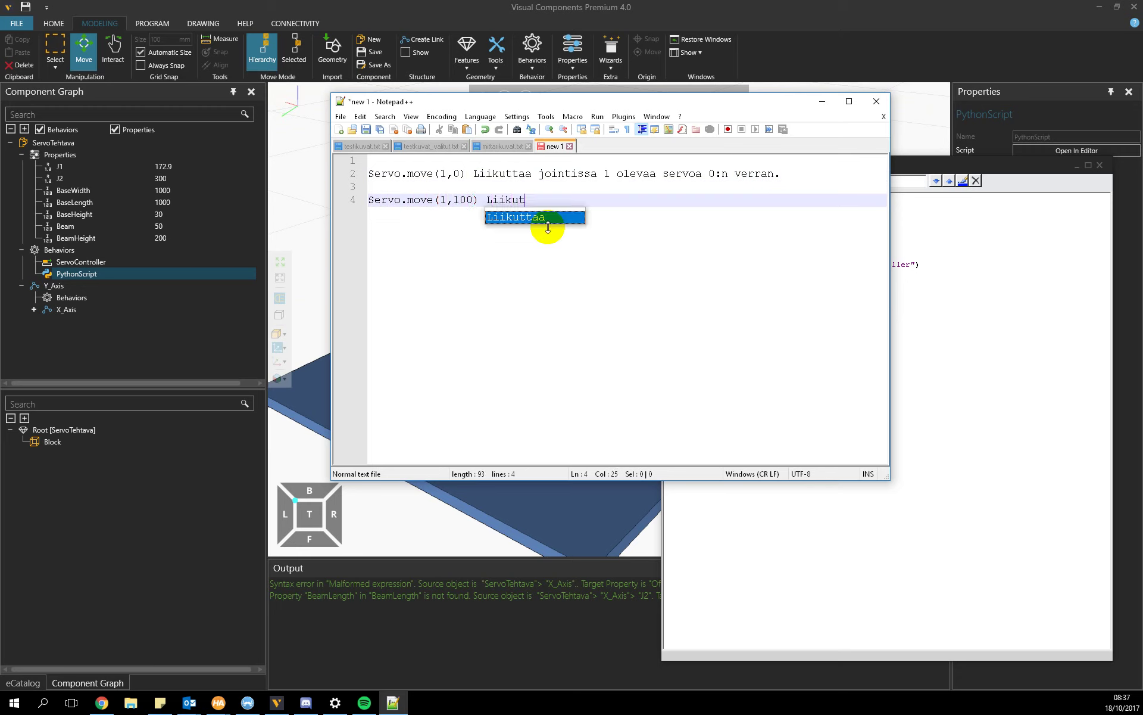
type("ssa")
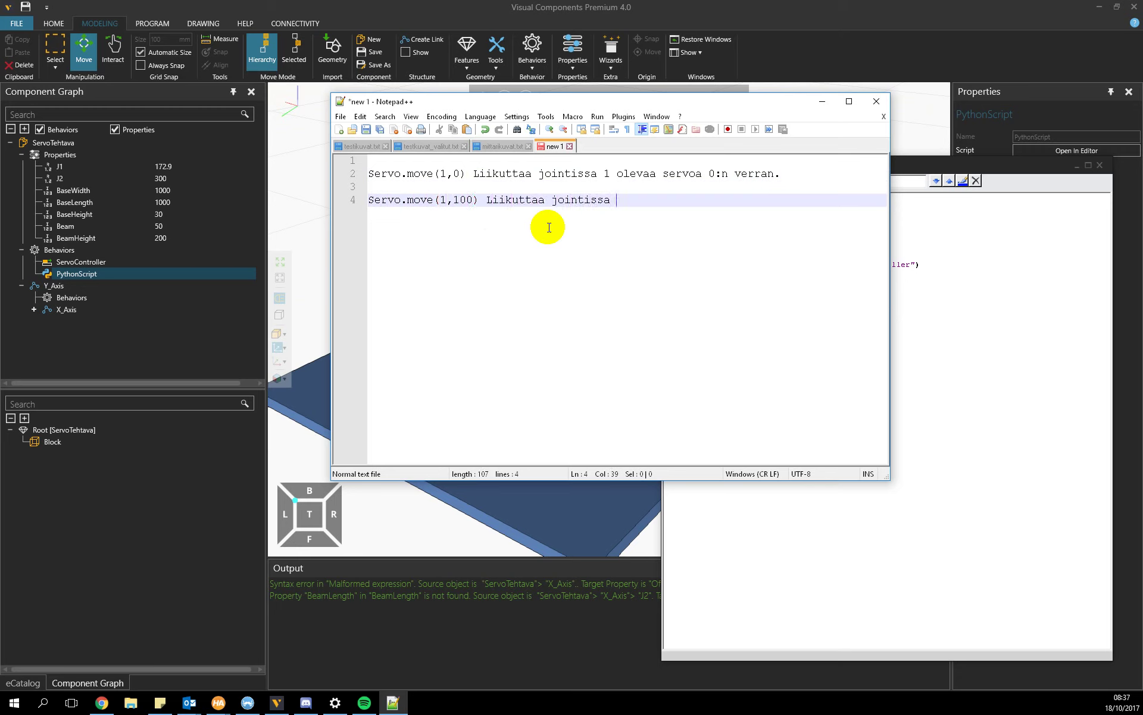